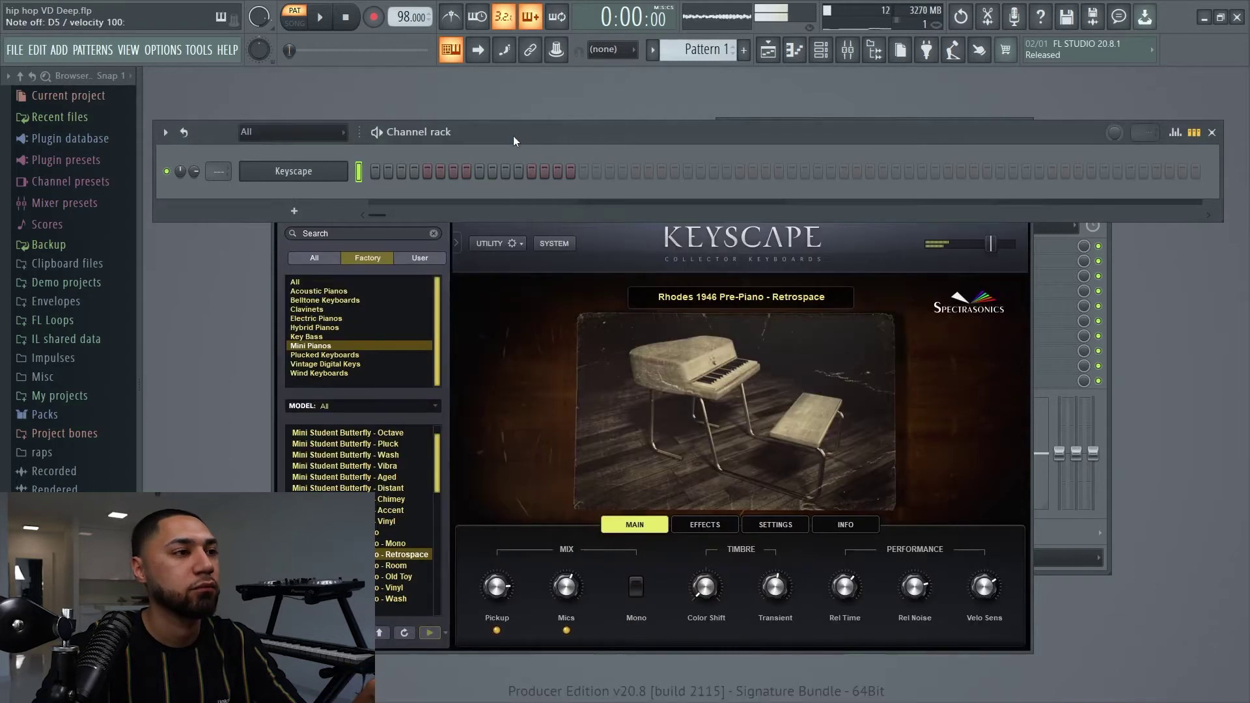
In the Keyscape piano roll, place a three-note chord of D#5, B4 and G#4 at the start of bar 1
key("F7")
left_click_drag(152, 271, 153, 272)
key("space")
key("space")
left_click_drag(231, 302, 200, 372)
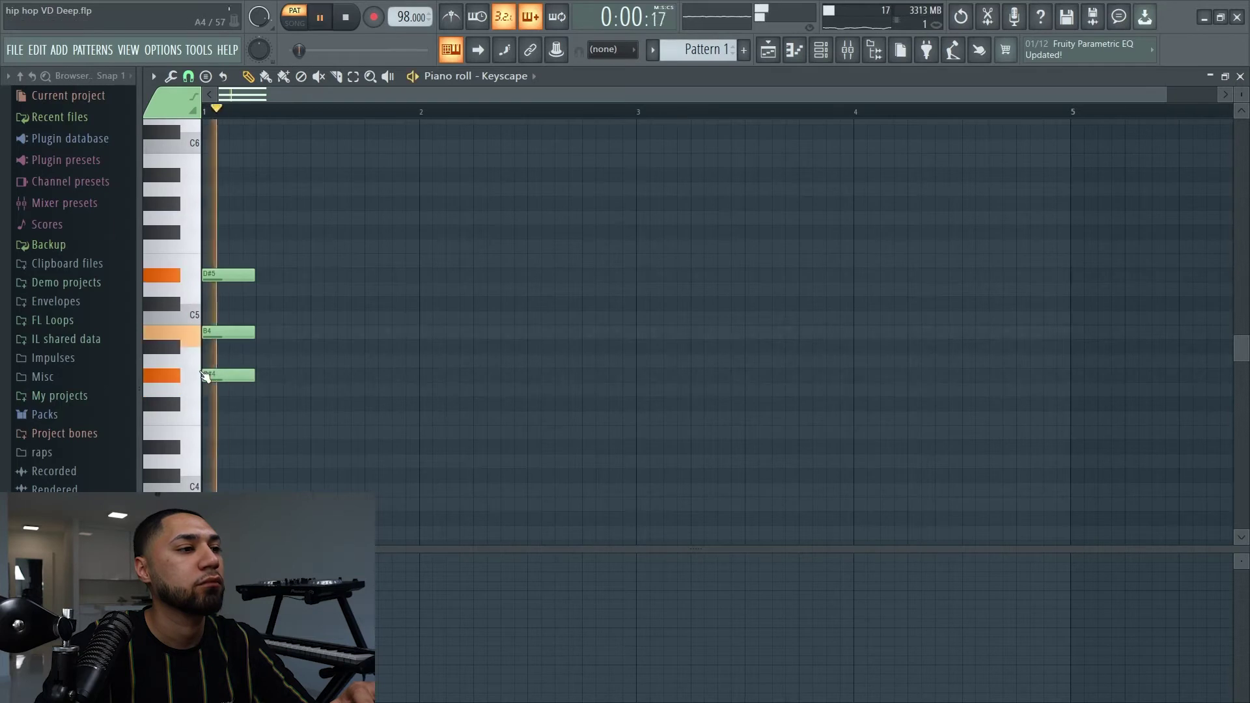
Lengthen the opening chord's notes, with D#5 at 0:05:22 and B4 and G#4 slightly longer, and play it back
left_click_drag(250, 273, 274, 271)
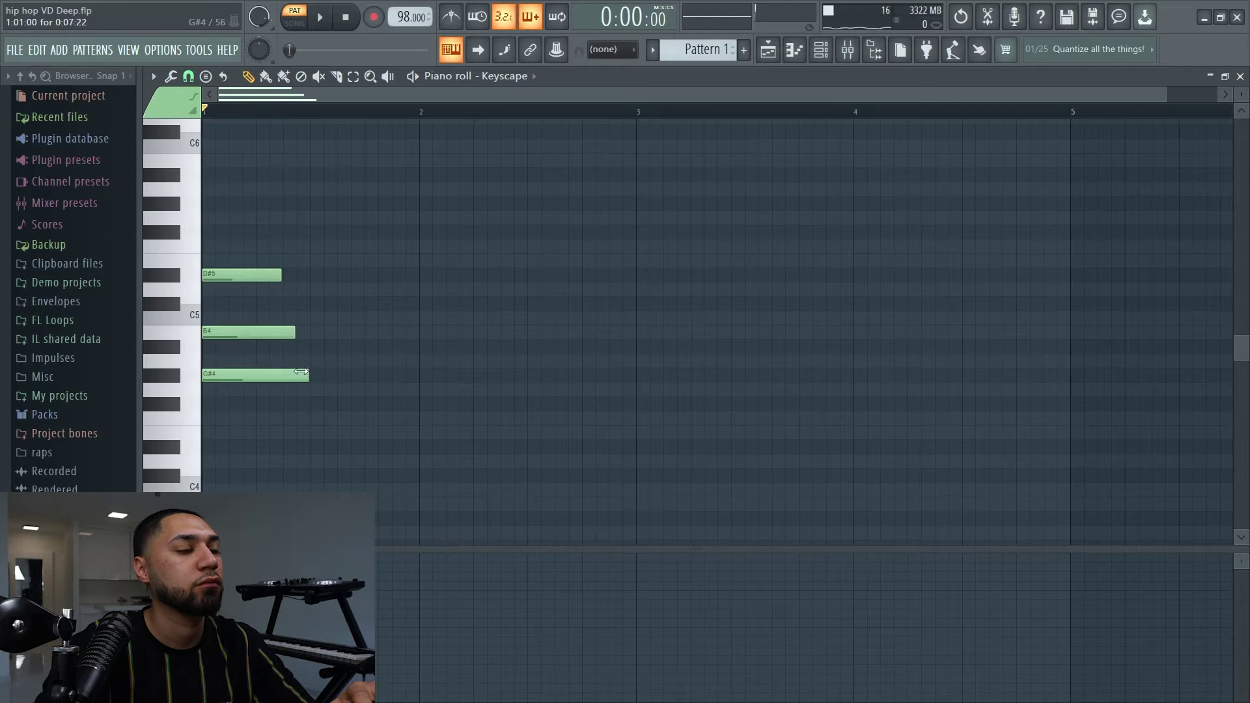
left_click_drag(300, 372, 286, 372)
key("space")
Add a D#5 at 1:09:00 and a B4 at 1:13:00, both ending at the end of bar 1
key("space")
right_click(272, 264)
key("space")
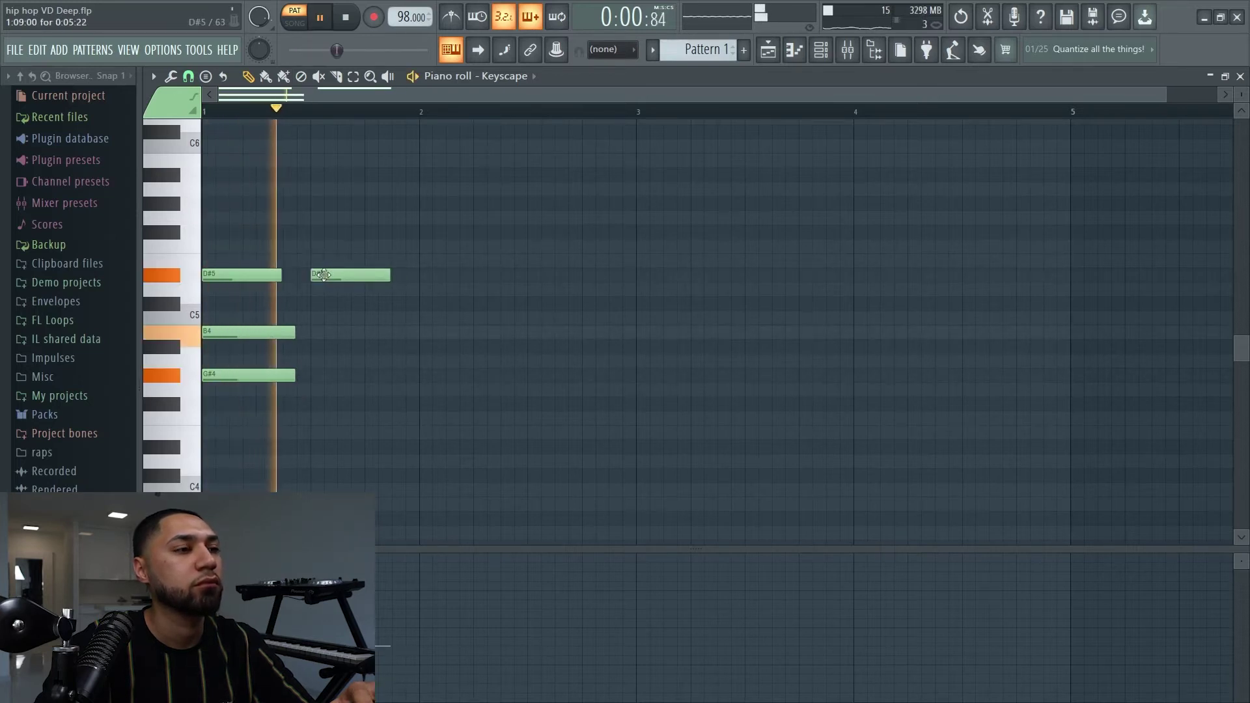
key("space")
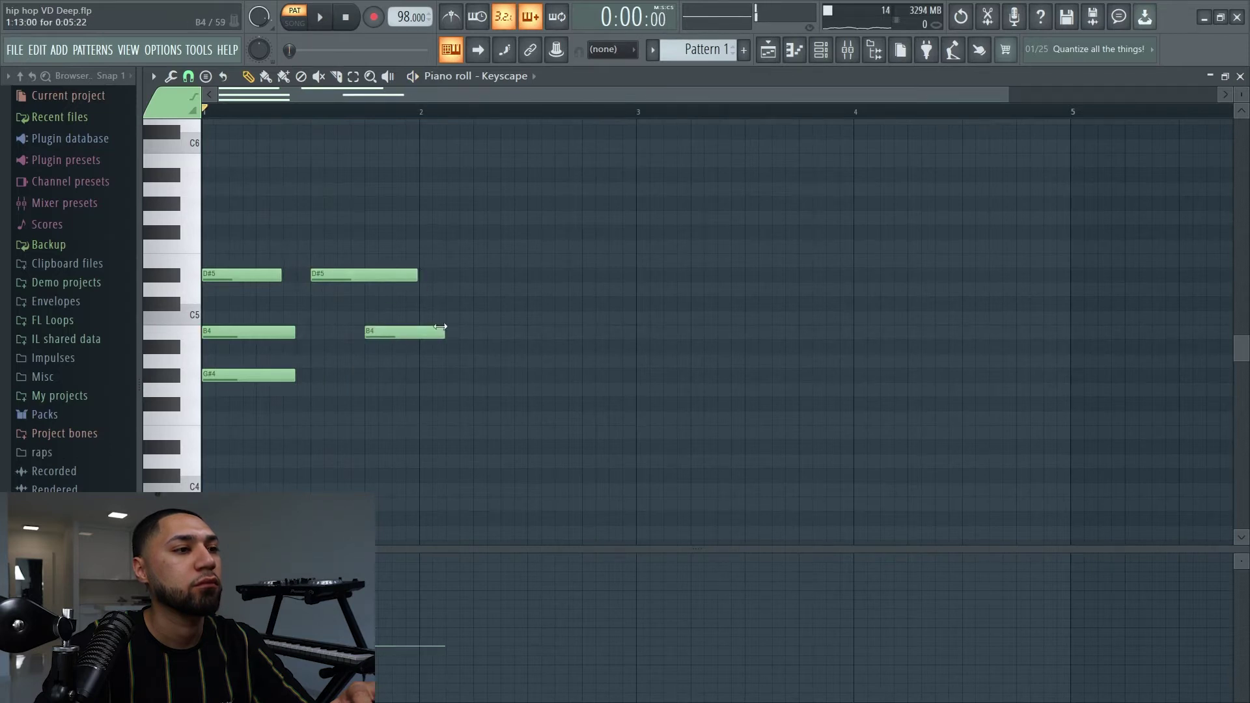
left_click_drag(404, 343, 416, 339)
key("space")
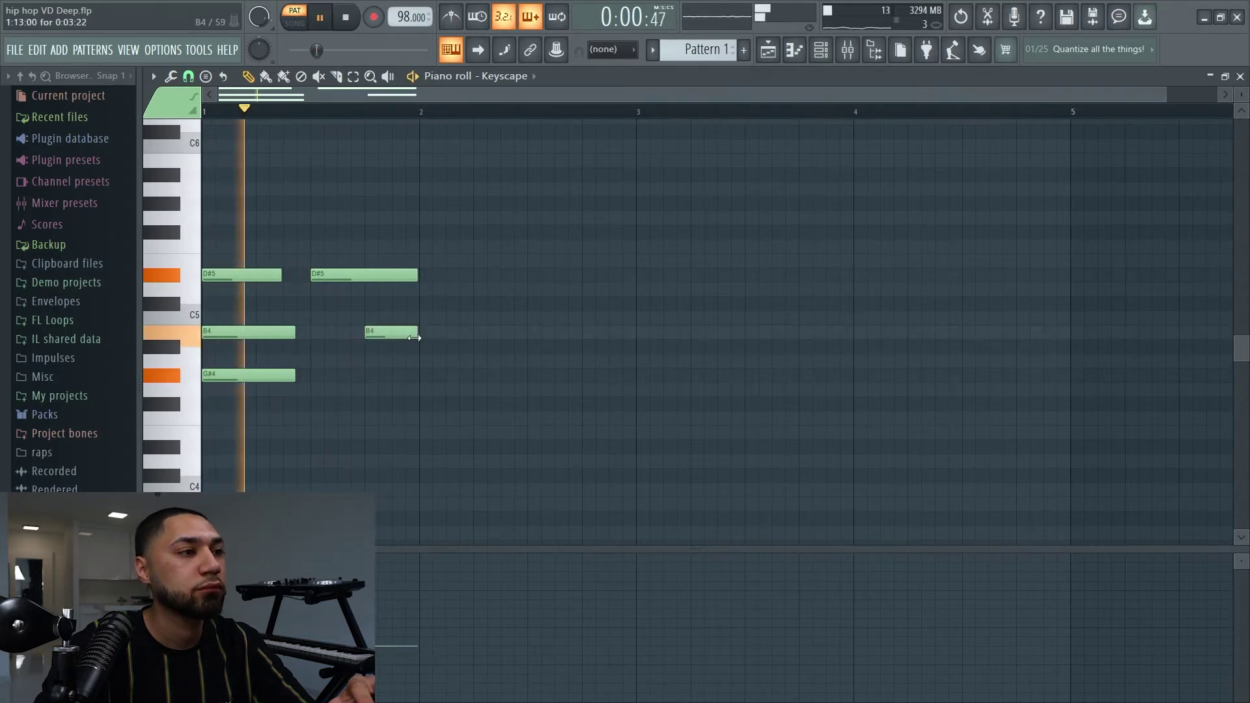
Place a second chord of E5, C#5 and G#4 at the start of bar 2 and play it back
left_click(424, 260)
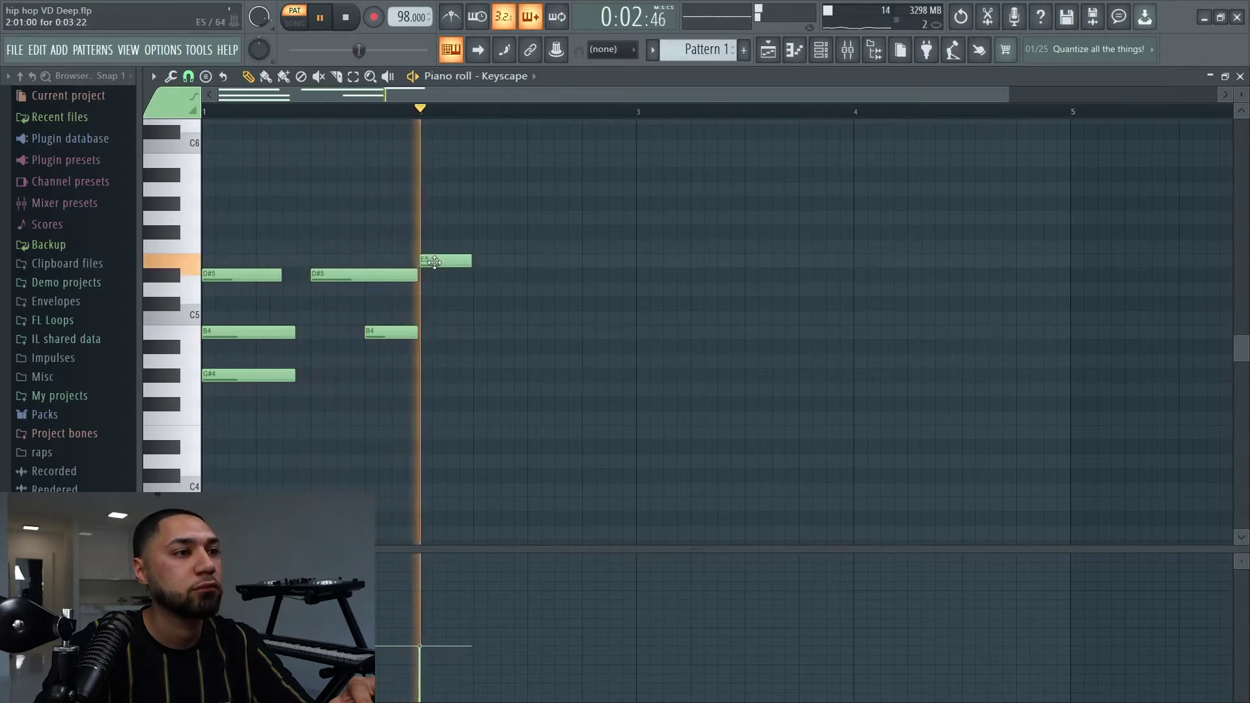
key("space")
left_click(420, 306)
left_click(422, 375)
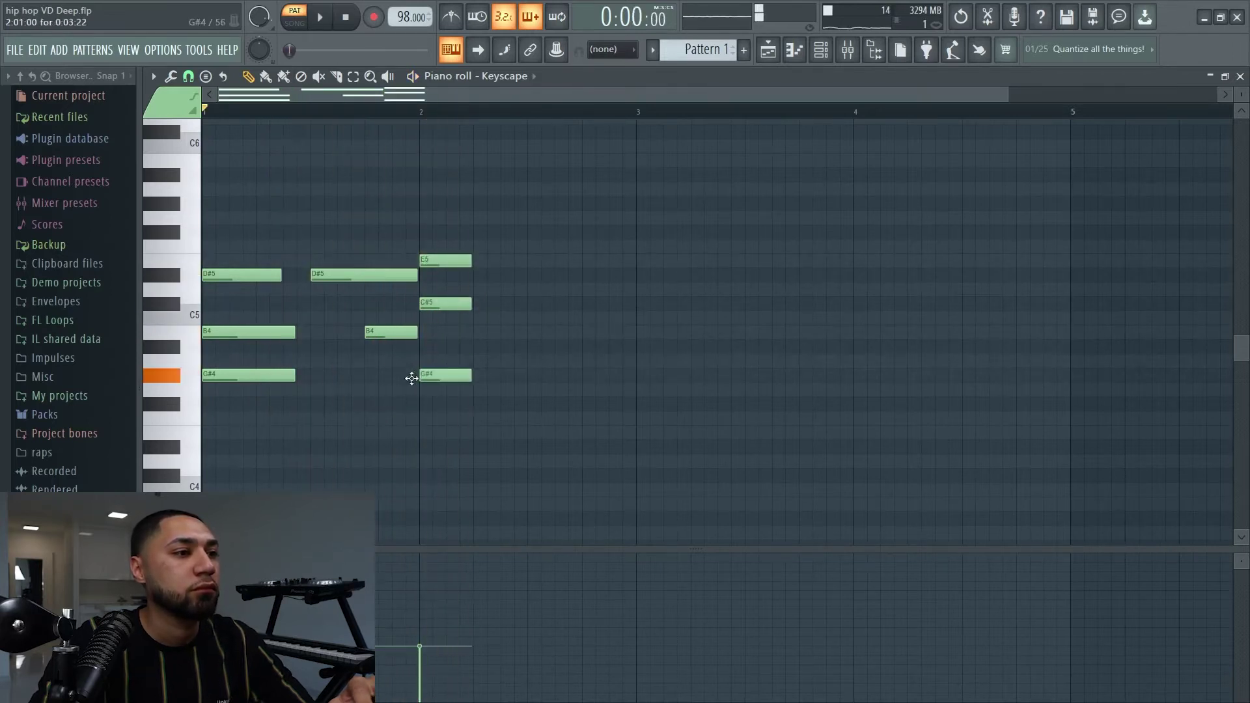
key("space")
Extend the bar 2 chord's E5, C#5 and G#4 to match the opening D#5's length of 0:05:22
left_click(244, 275)
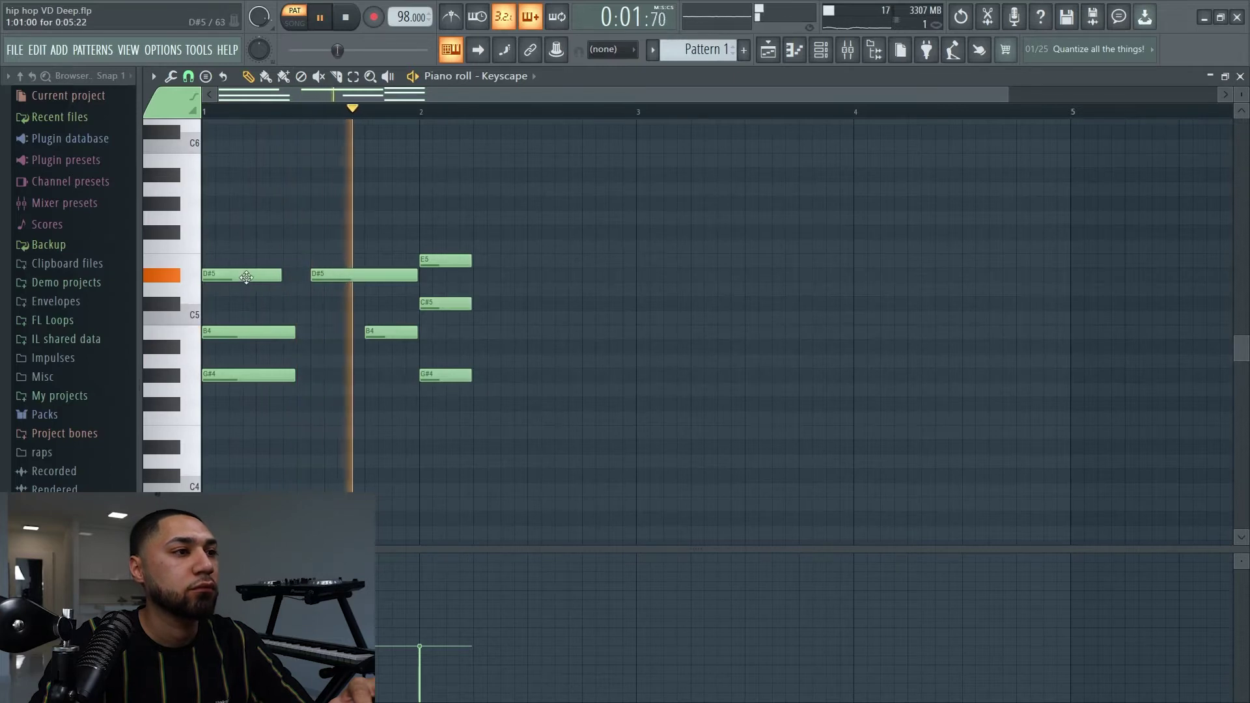
right_click(424, 261)
left_click(424, 261)
left_click_drag(472, 303, 499, 304)
left_click_drag(471, 375, 499, 375)
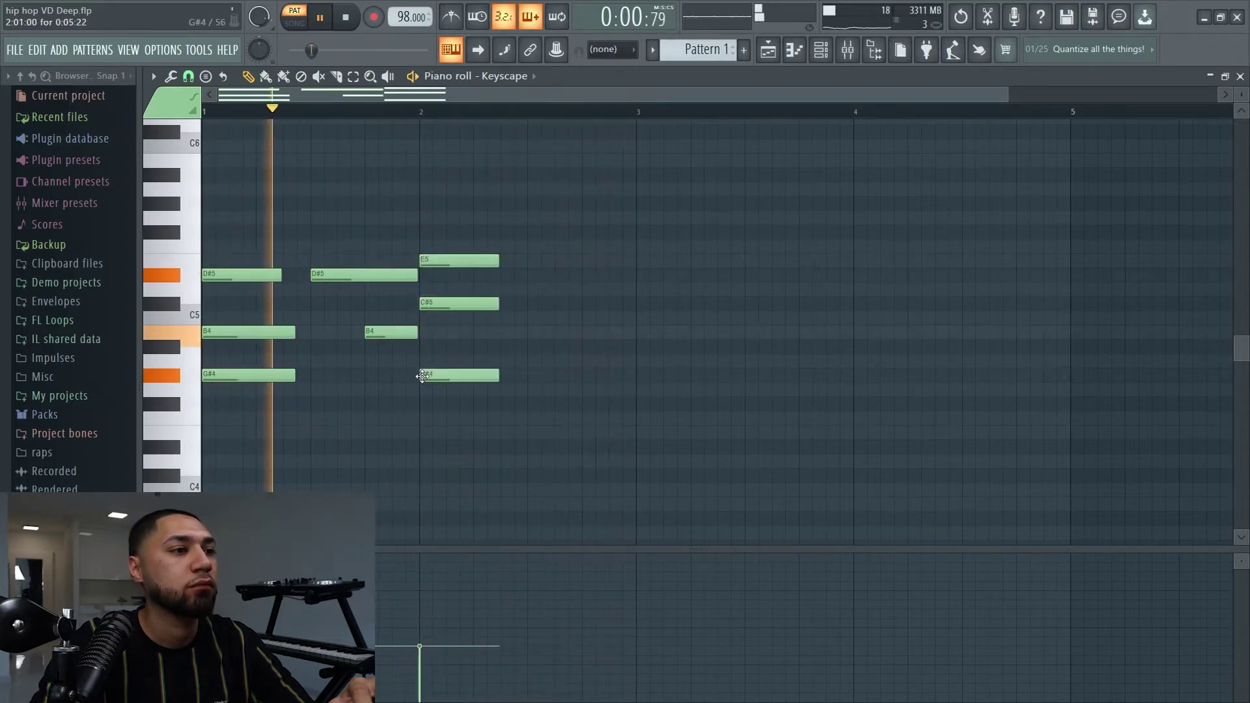
Add an E5 in the middle of bar 2 and a C#5 at 2:13:00, both ending at the end of the bar
scroll(435, 138, "right", 2)
key("space")
left_click(414, 261)
left_click(470, 303)
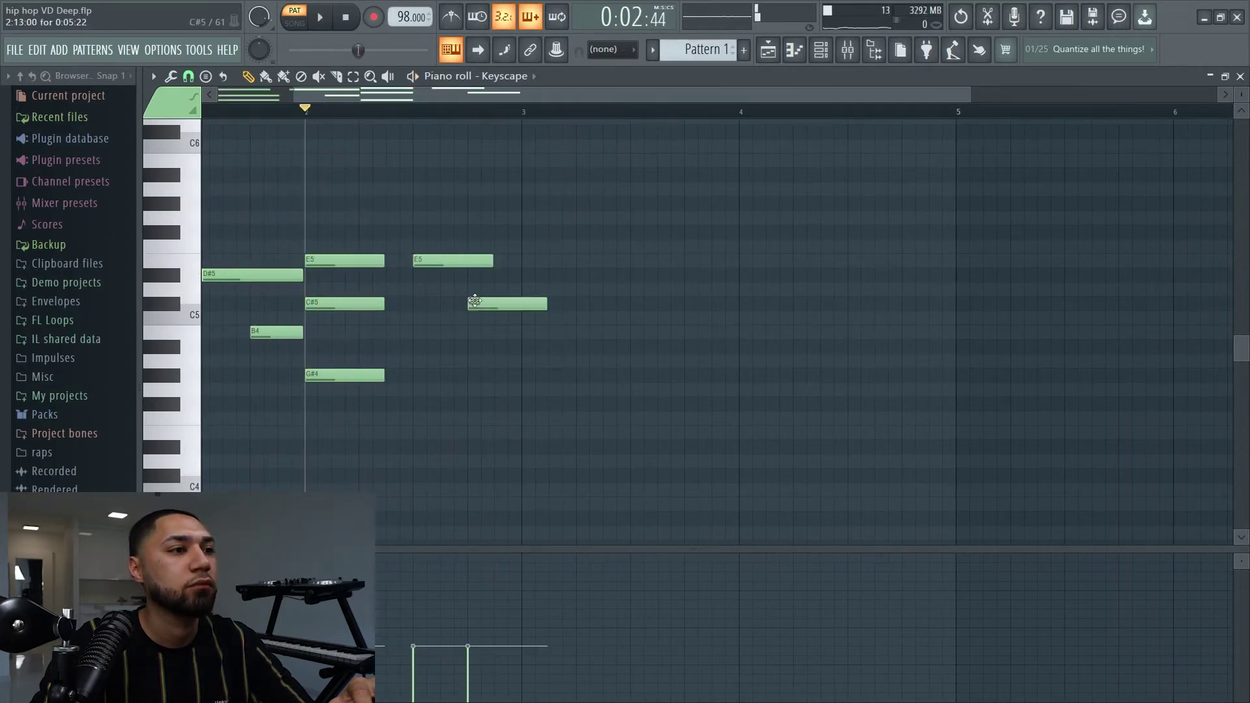
key("space")
left_click_drag(493, 260, 519, 260)
left_click_drag(547, 303, 521, 303)
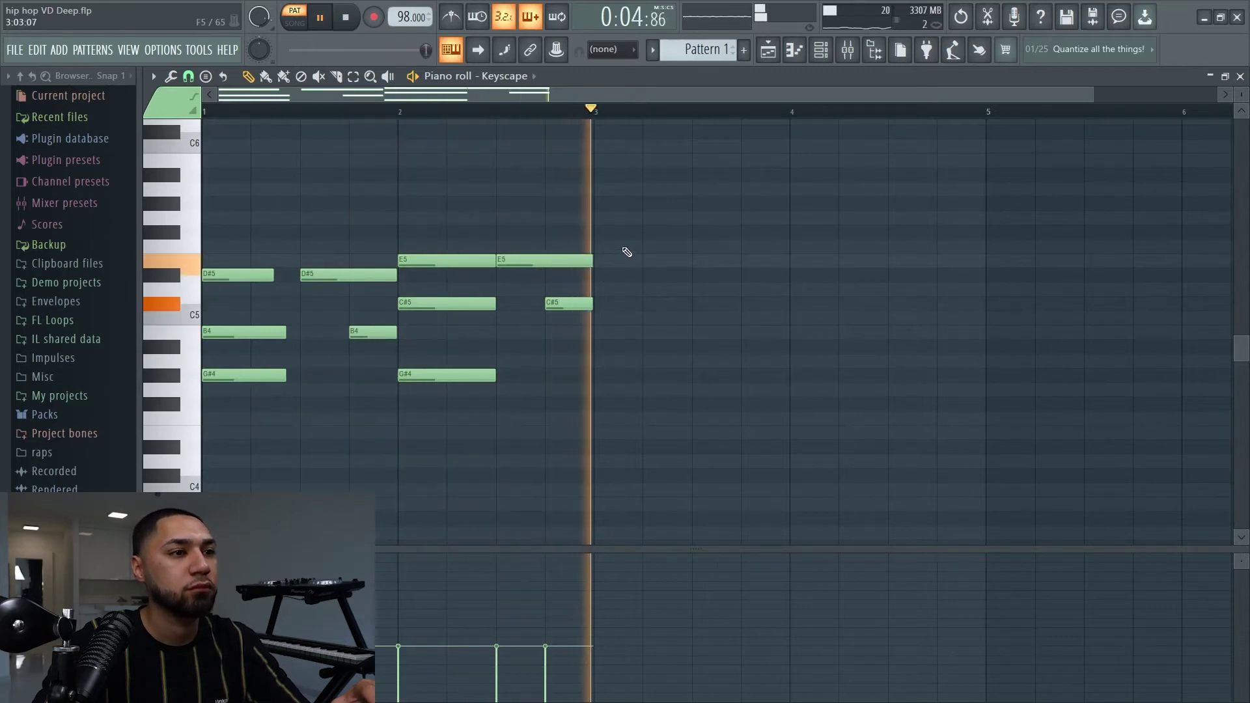
Duplicate the whole two-bar phrase three times to fill eight bars and play back the melody
key("space")
key("ctrl+a")
key("ctrl+b")
key("ctrl+b")
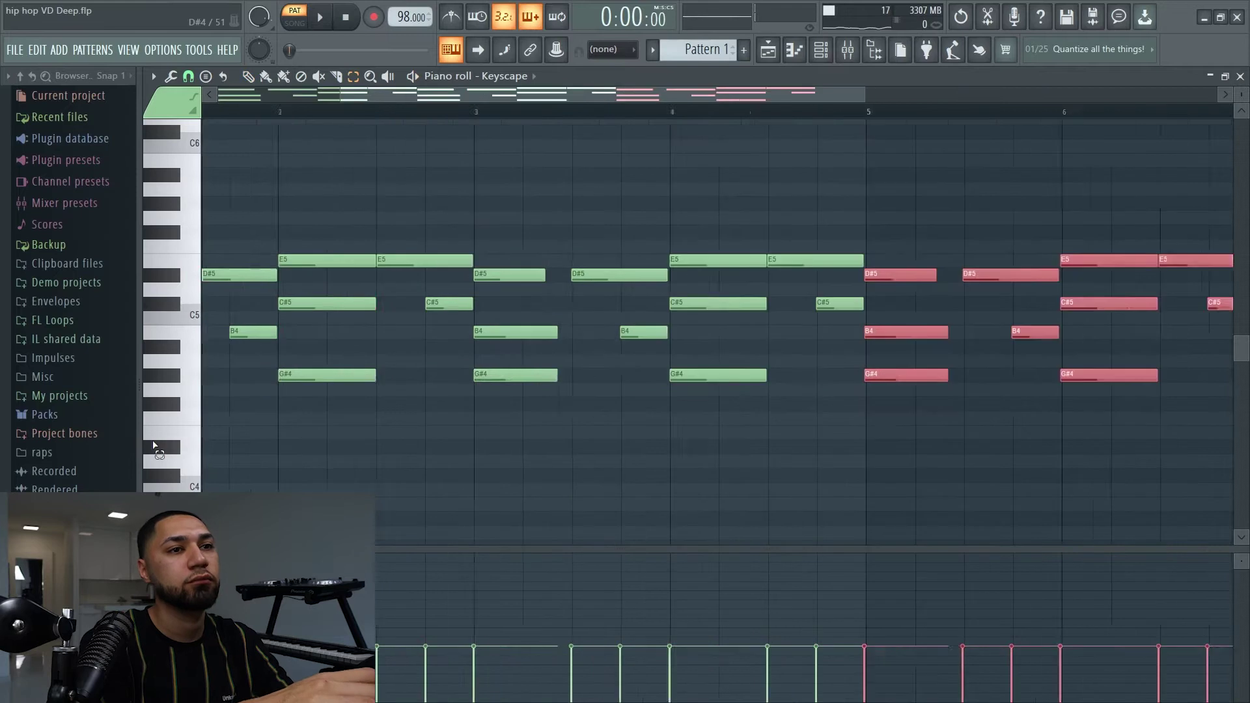
key("ctrl+b")
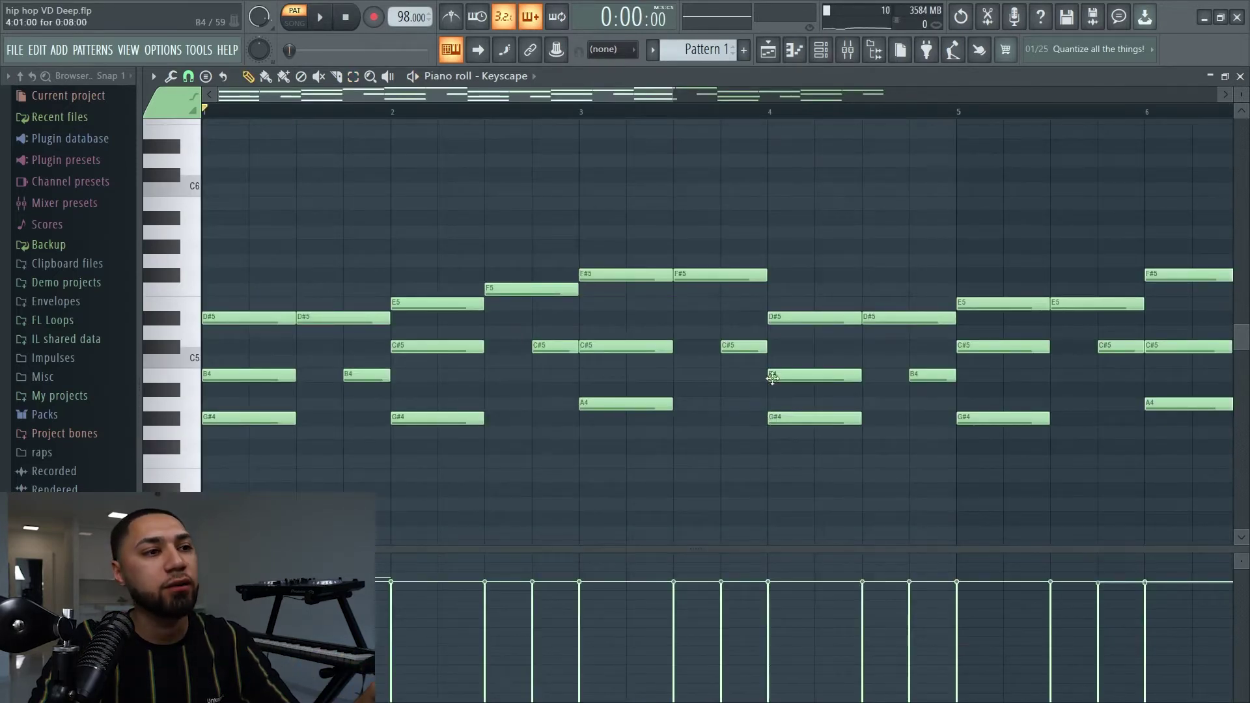
key("space")
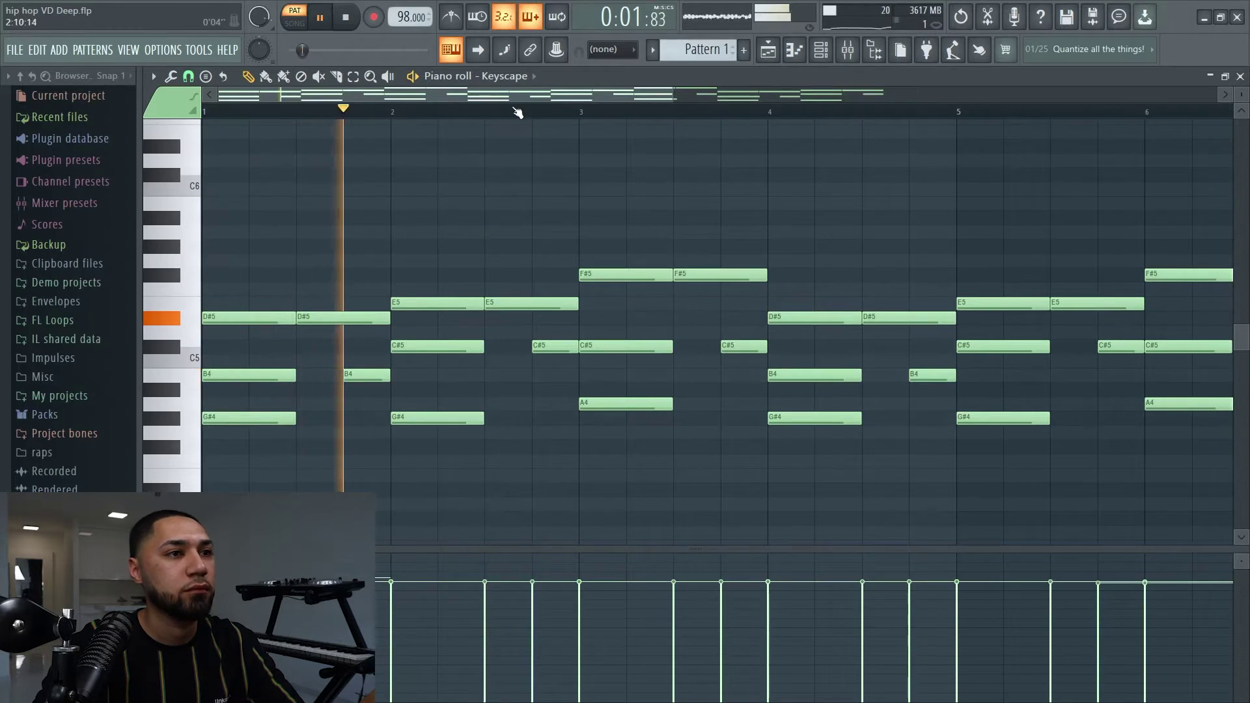
left_click_drag(674, 96, 1099, 185)
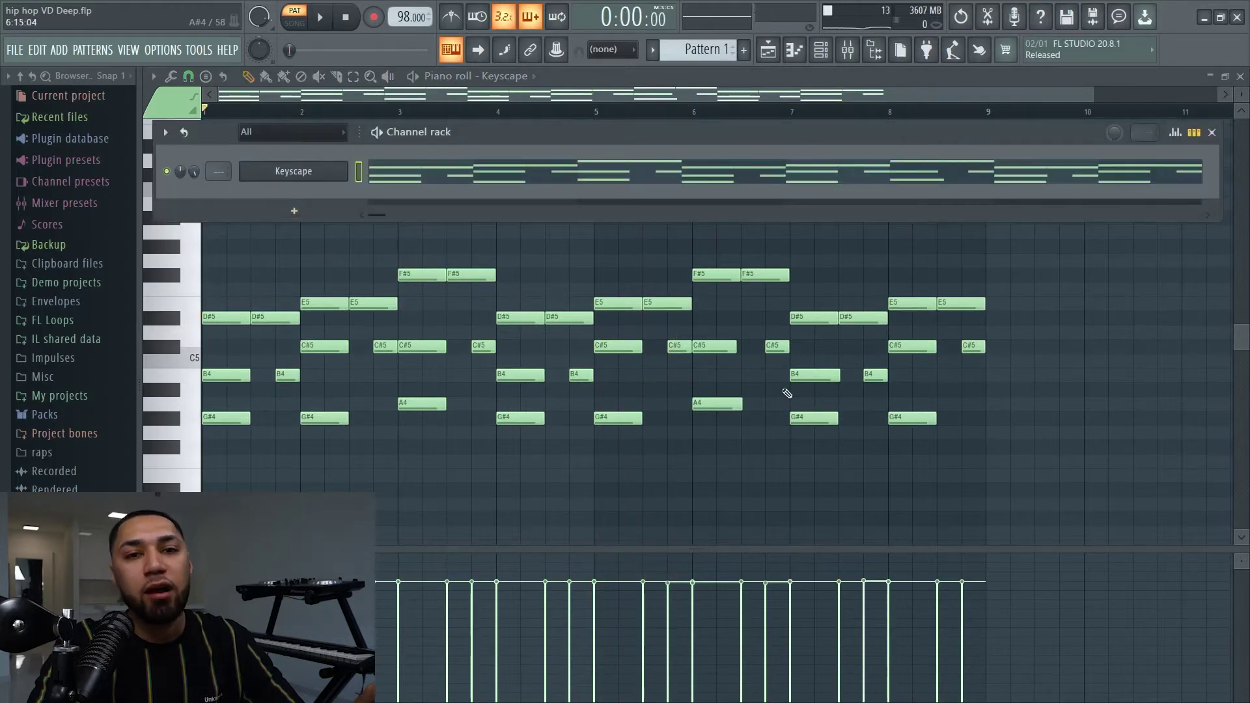
Add a second Keyscape channel using Duo - Organic Chimer and copy the first channel's melody into it
left_click(294, 211)
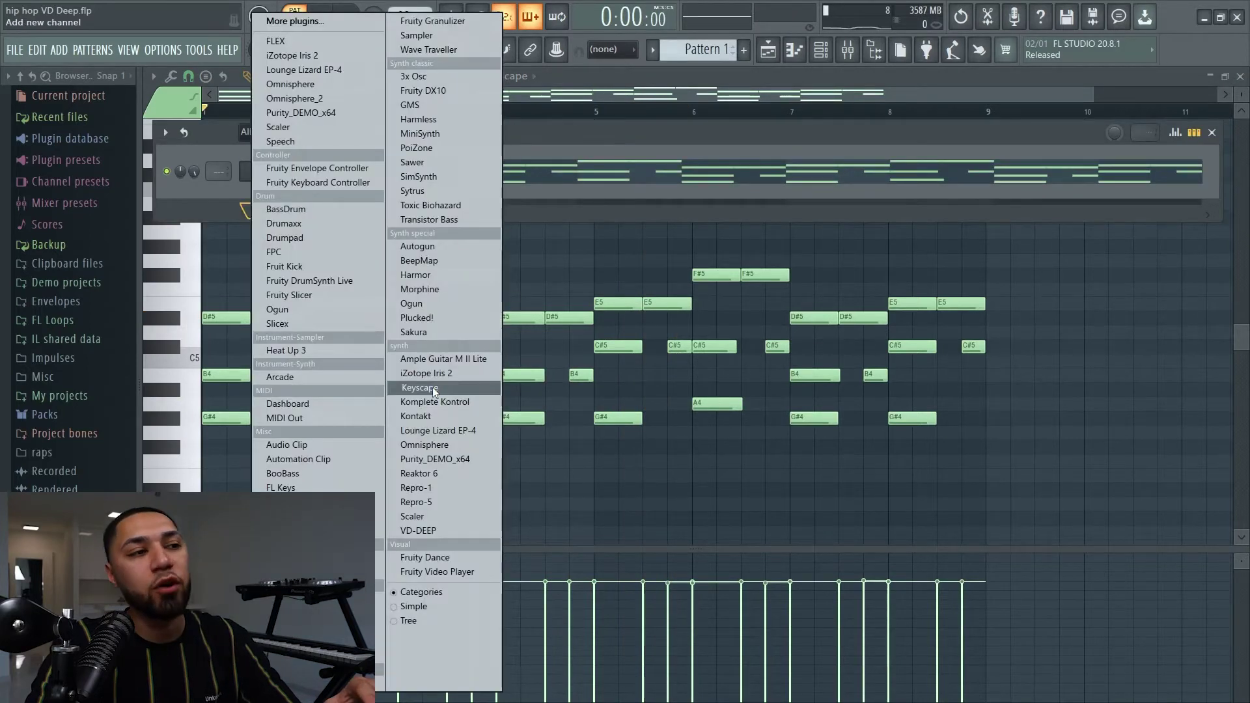
left_click(432, 387)
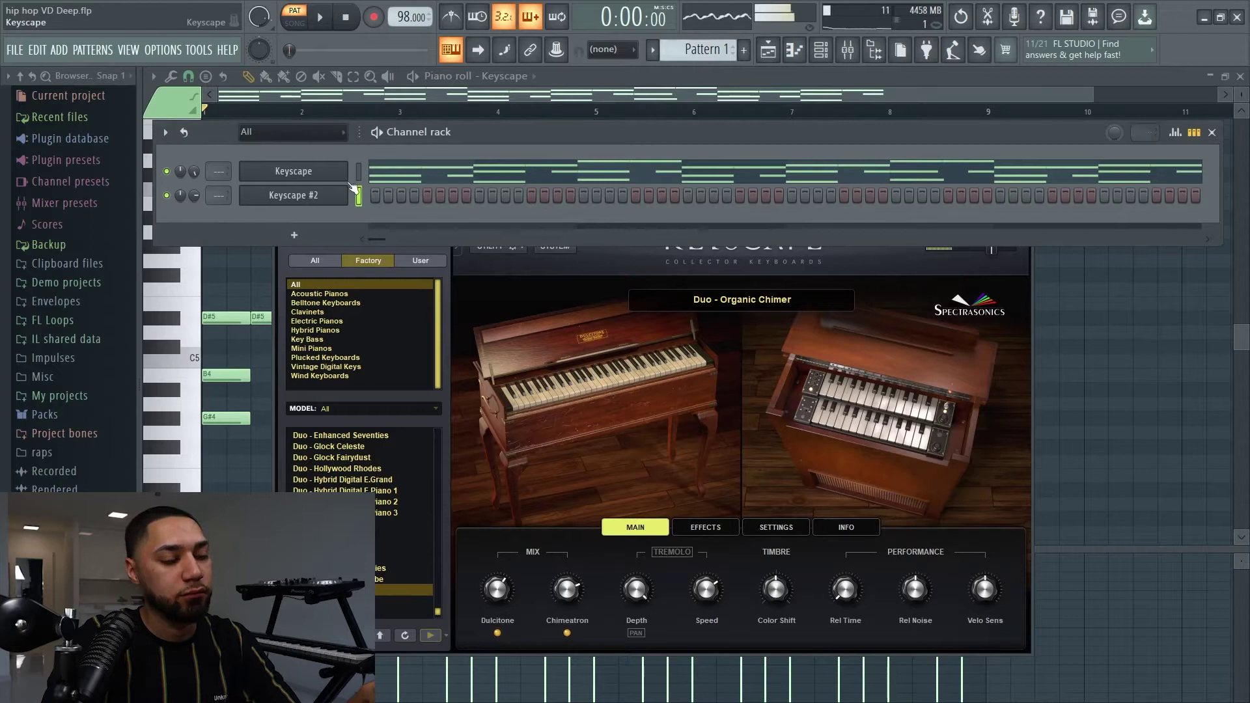
right_click(352, 186)
left_click(507, 226)
key("space")
Lower the Keyscape #2 channel's volume to 42% while both layers play
left_click(167, 171)
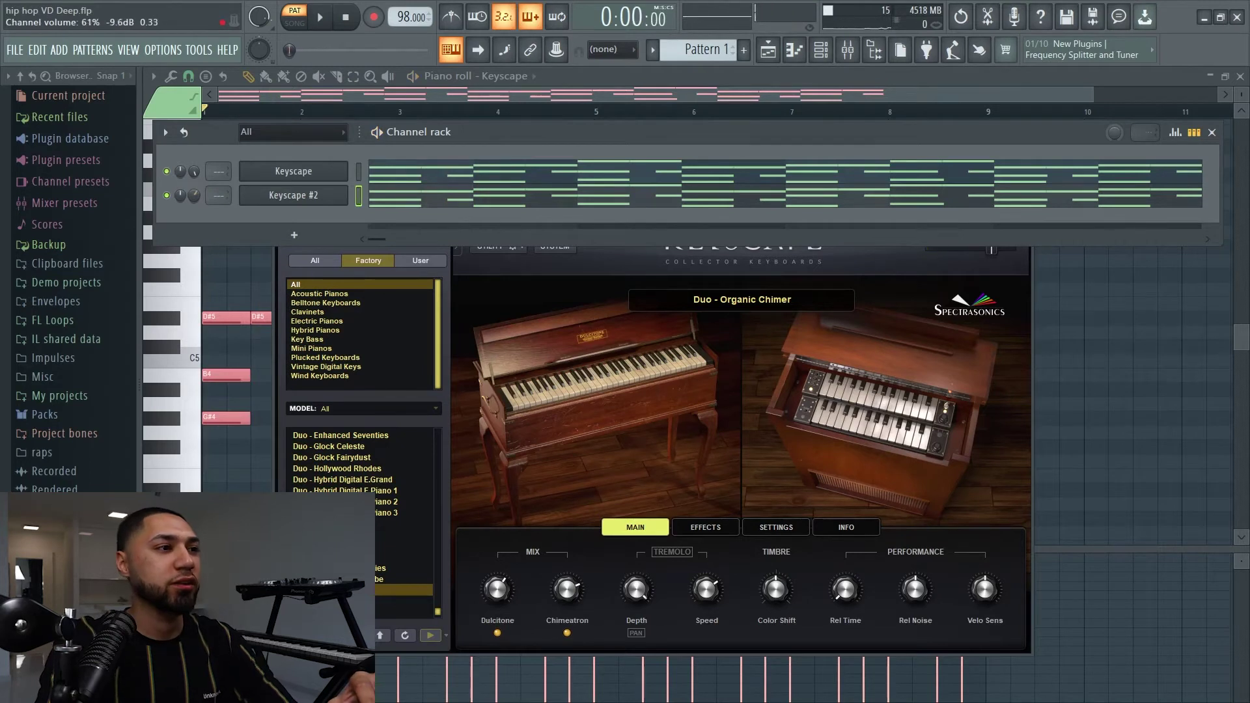
key("space")
scroll(197, 198, "down", 1)
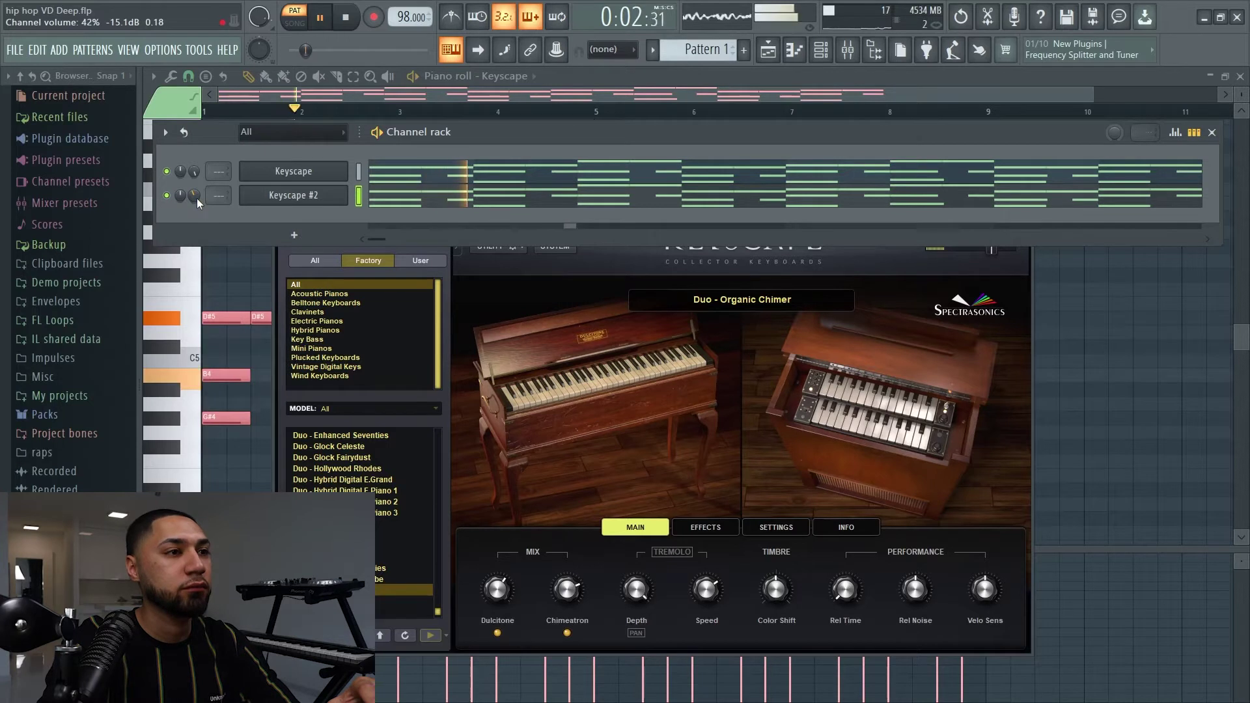
Replace the third Keyscape channel with Kontakt and load Cuba's Melodic Ensemble - Classic instrument
right_click(339, 219)
mouse_move(380, 336)
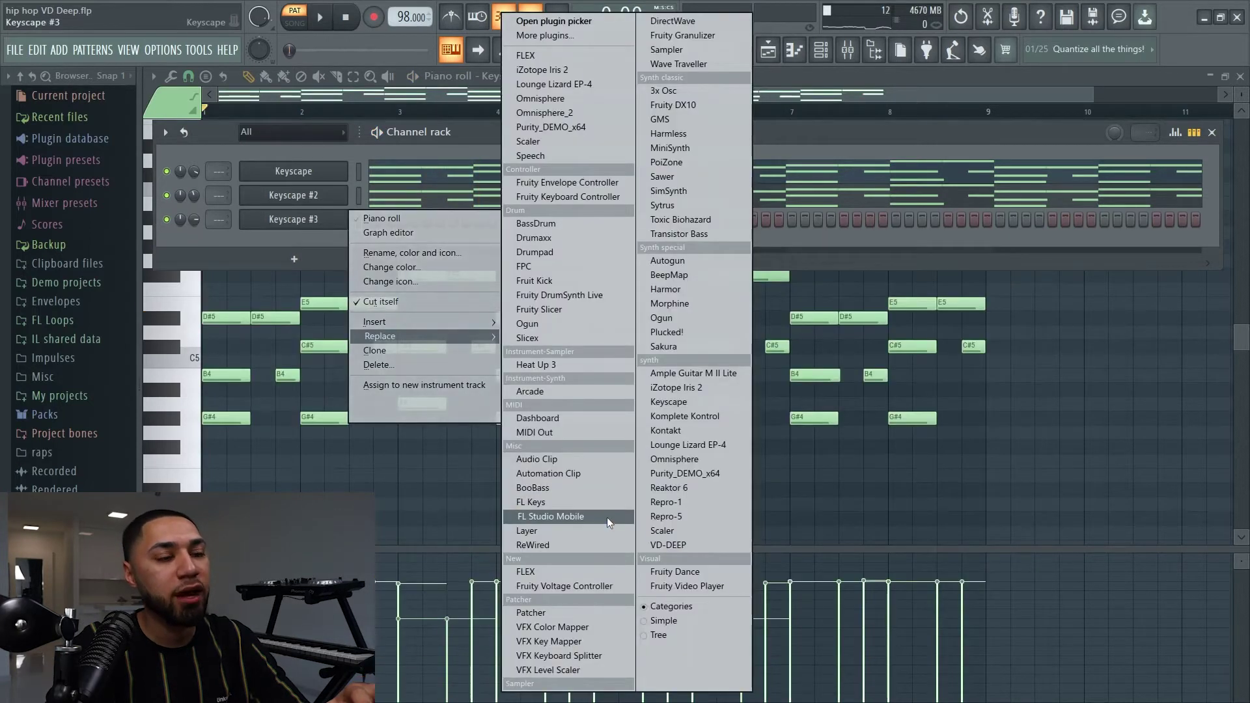
left_click(666, 431)
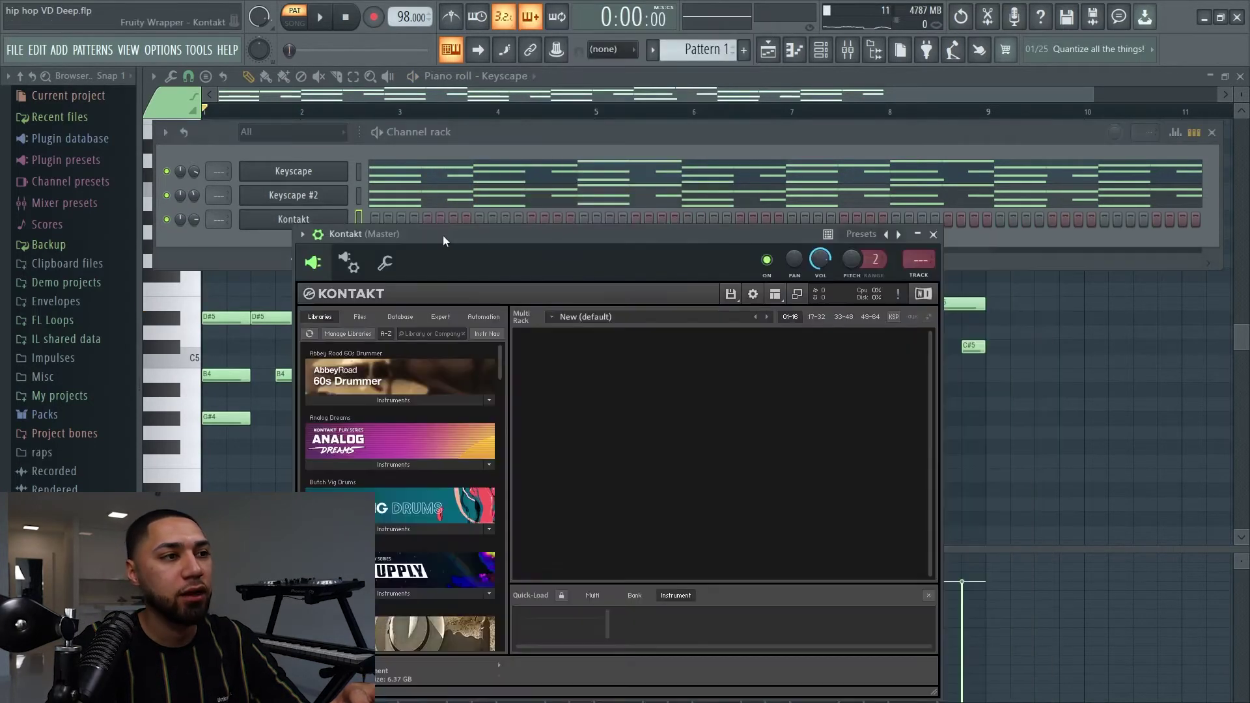
scroll(399, 445, "down", 3)
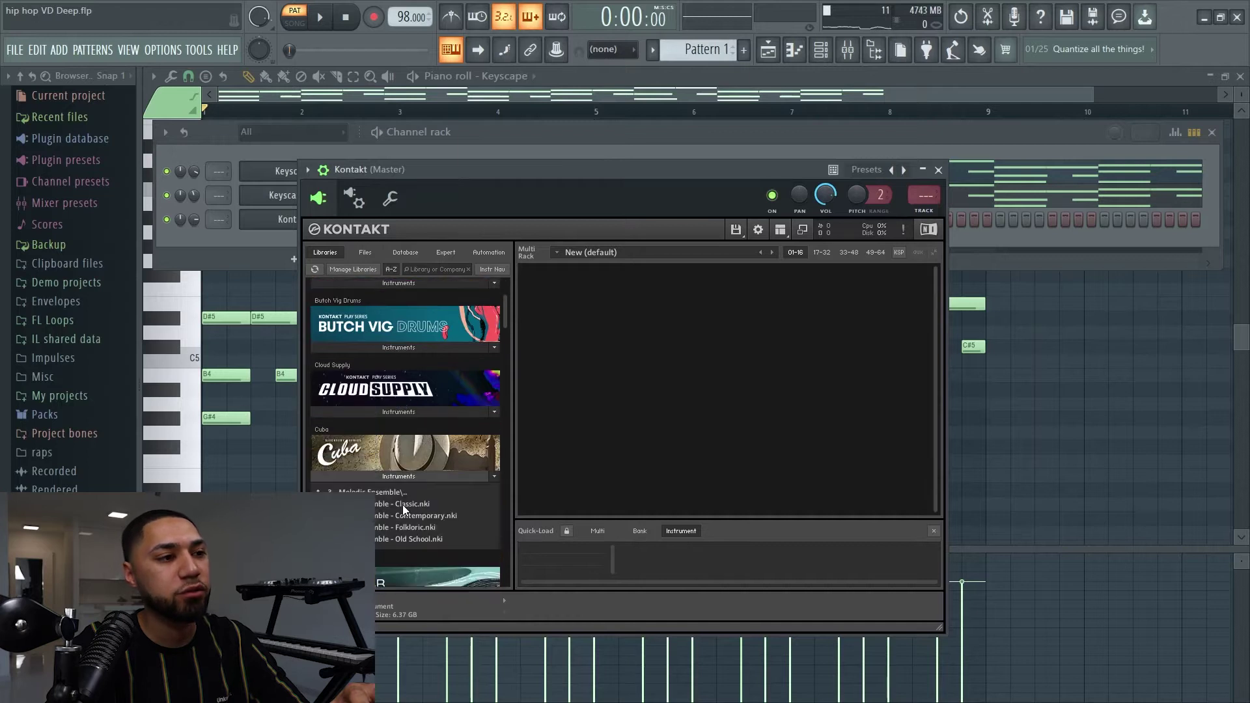
double_click(403, 505)
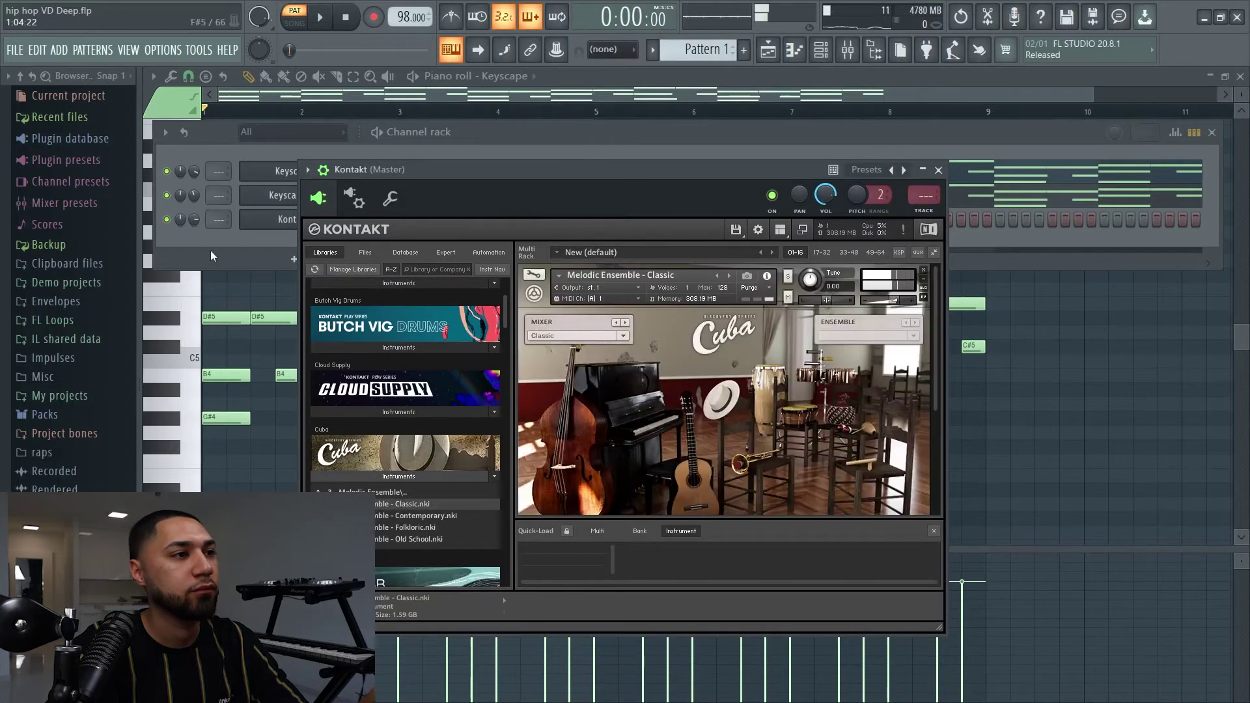
Copy the Keyscape #2 melody into the Kontakt channel and play the three layers together
left_click(299, 233)
right_click(339, 220)
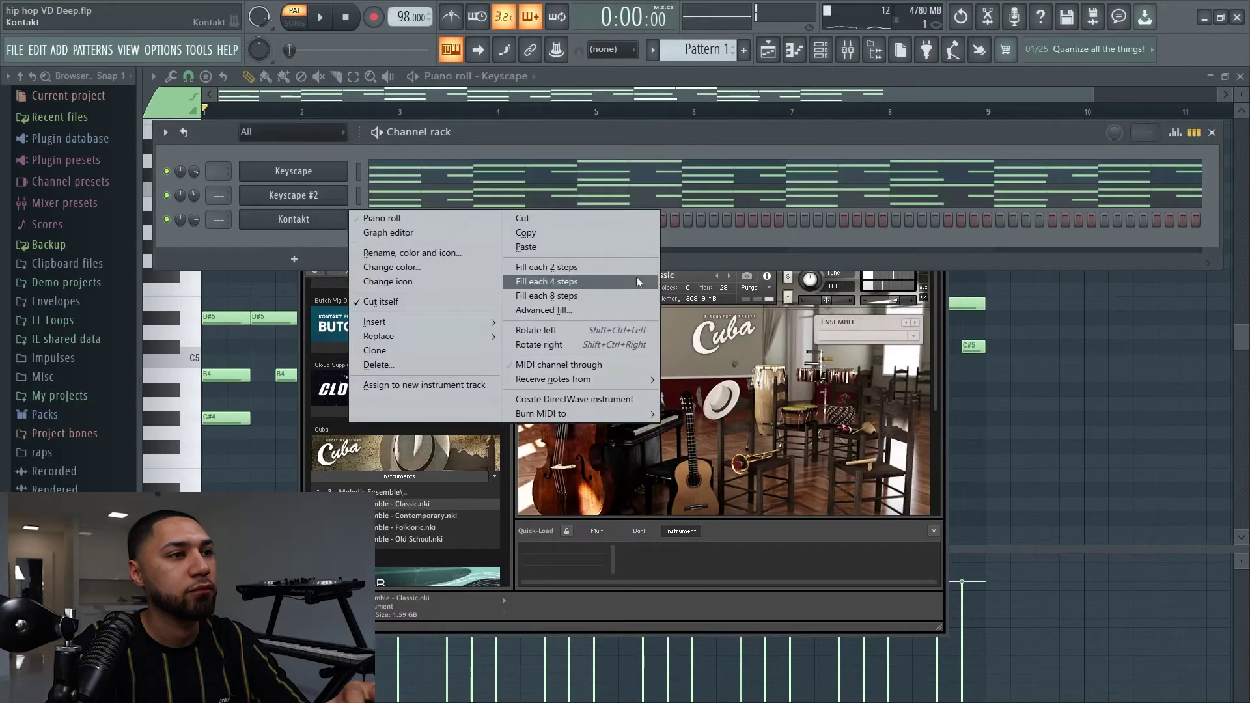
right_click(303, 192)
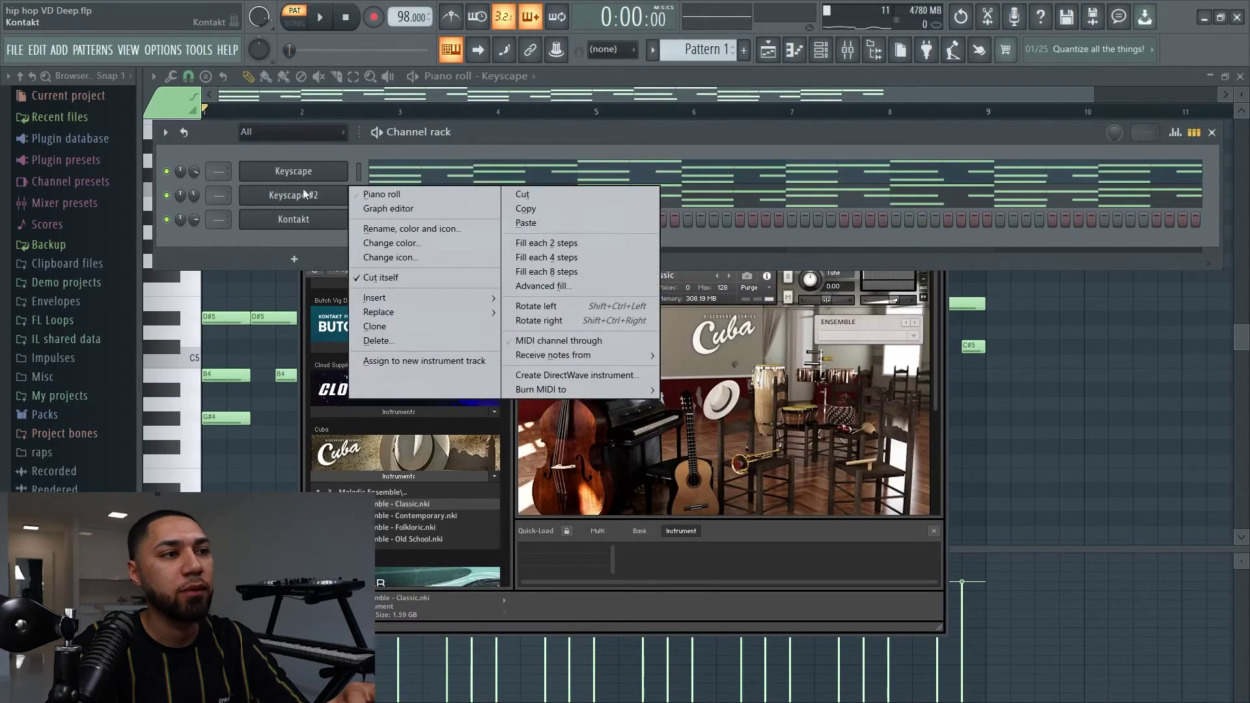
left_click(549, 209)
key("space")
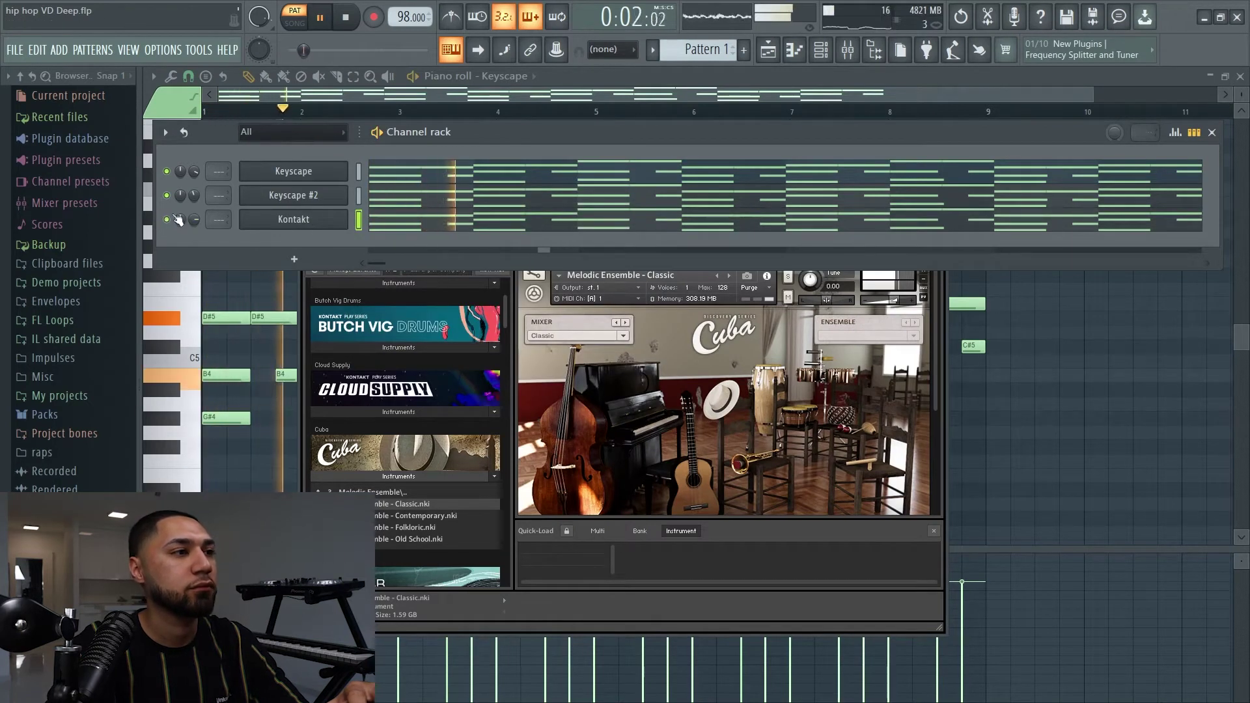
Lower the Kontakt channel's volume to blend it with the two Keyscape layers
left_click_drag(194, 219, 195, 233)
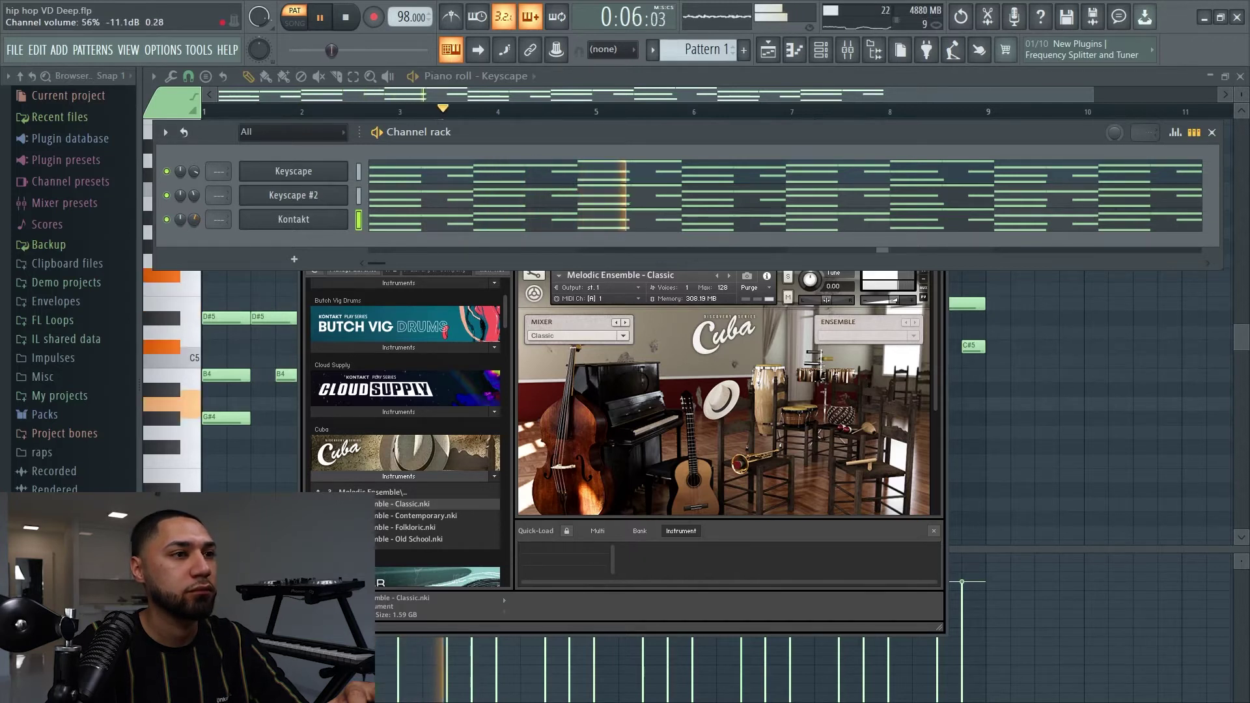
scroll(193, 220, "down", 3)
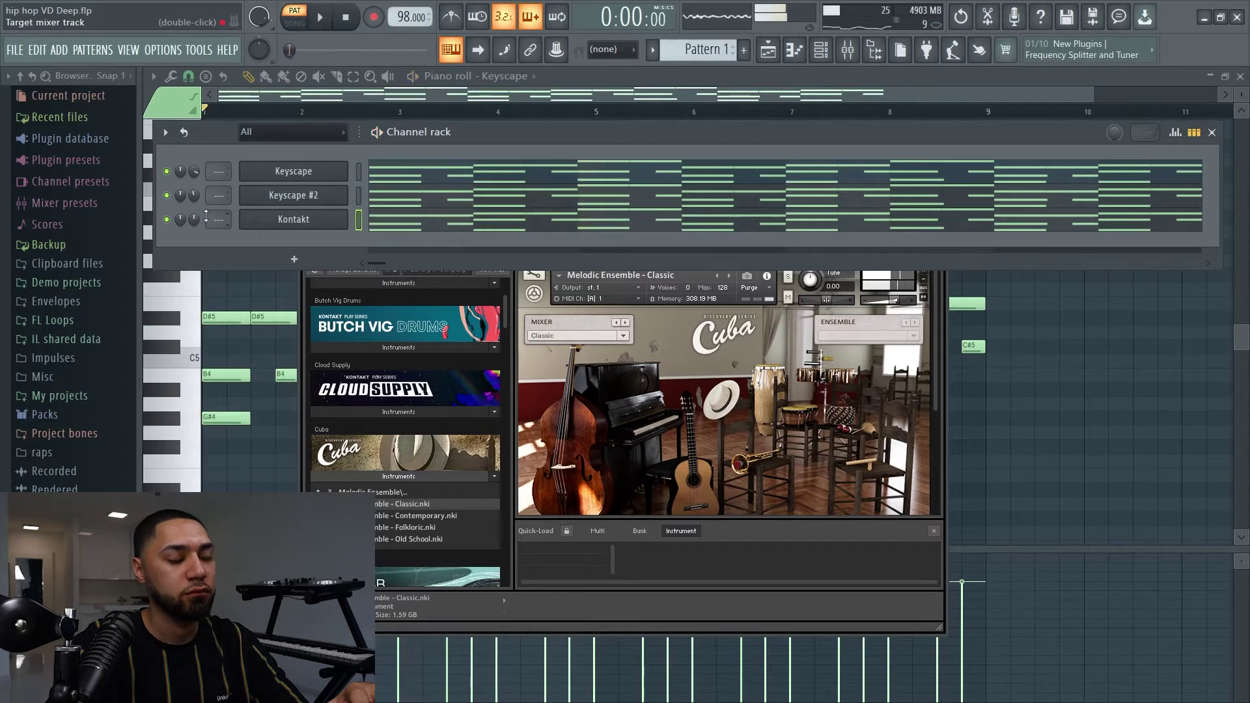
key("space")
Add a second Kontakt channel with the Lo-Fi Glow instrument and give it the same melody
left_click(295, 259)
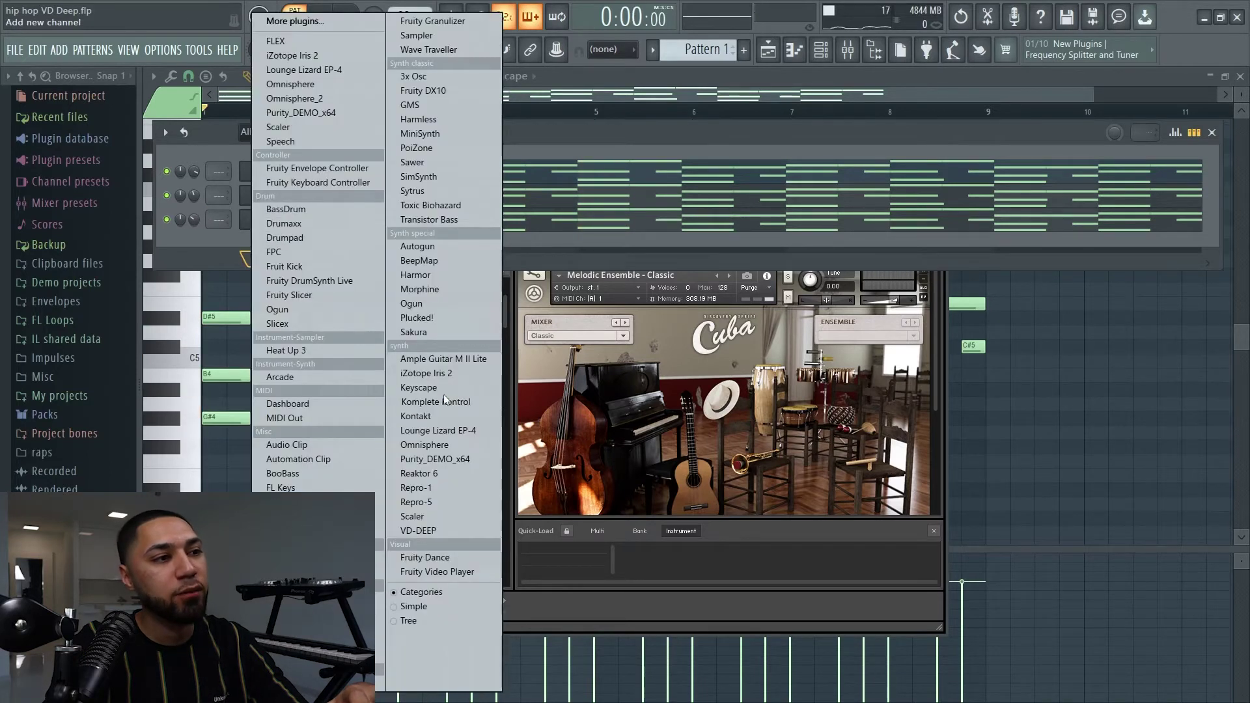
left_click(443, 418)
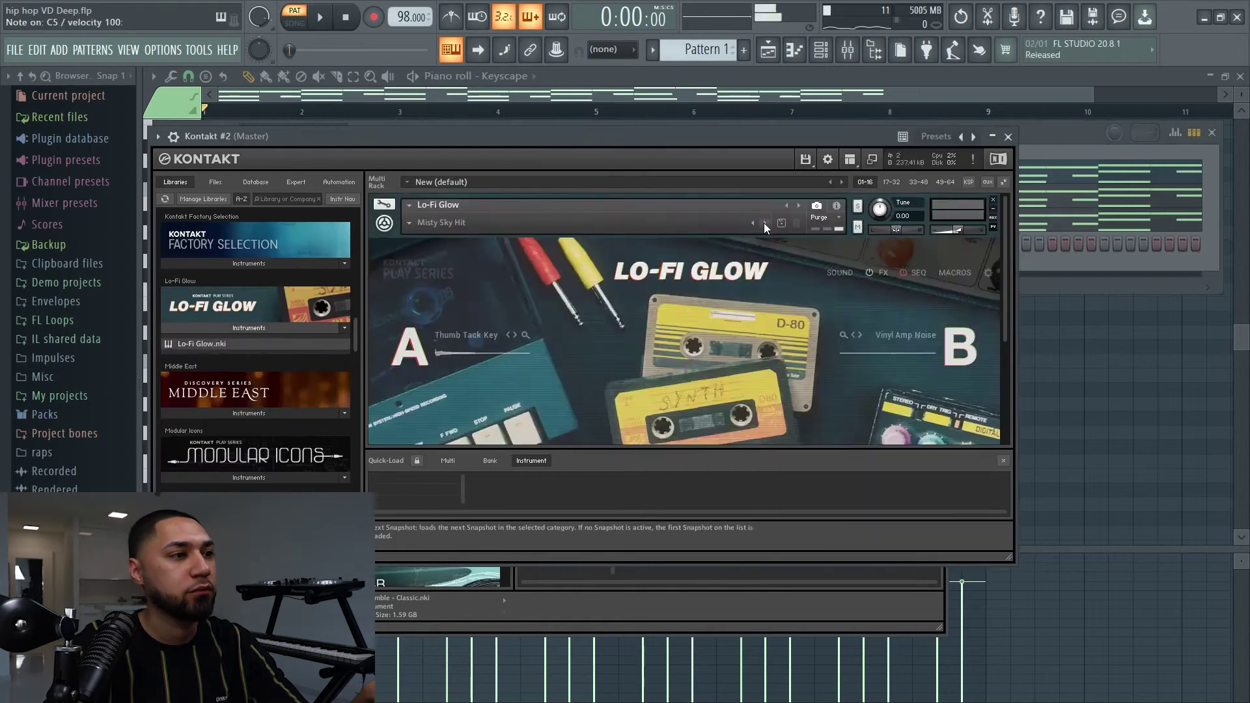
left_click(765, 222)
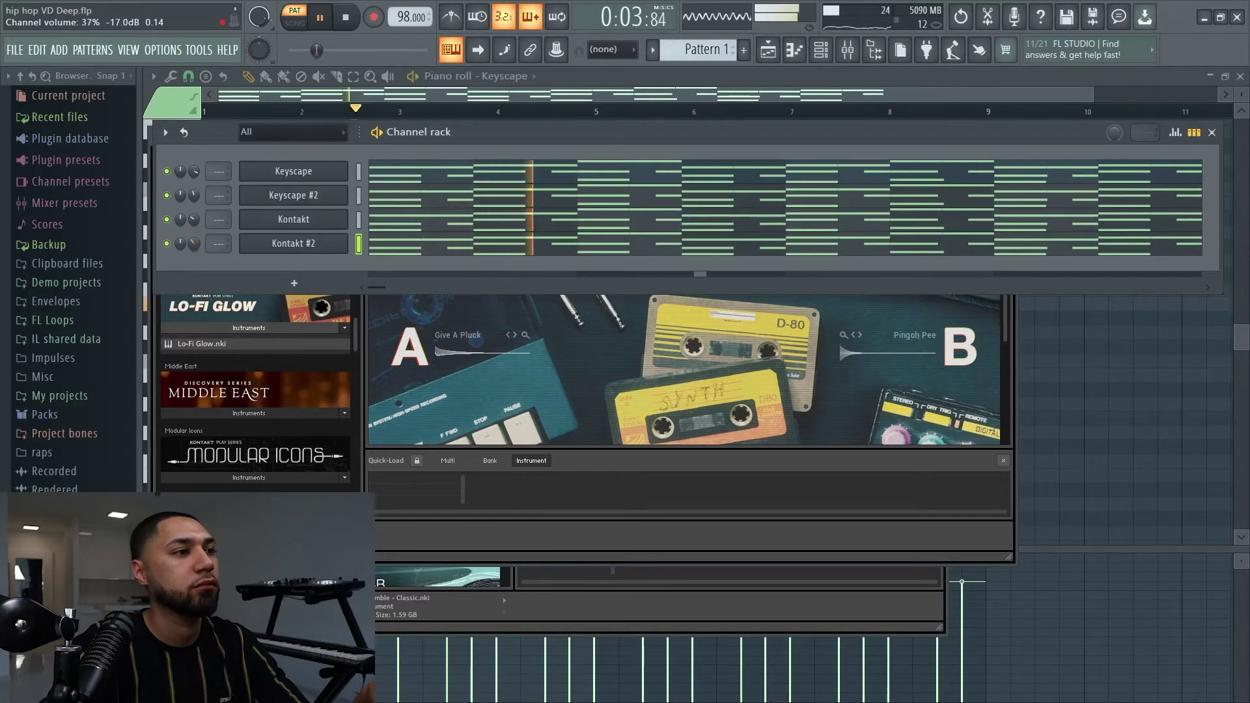
Compare the mix with and without the Kontakt channel, adjust its volume, and set Kontakt #2's volume to 33%
left_click(167, 220)
left_click(168, 220)
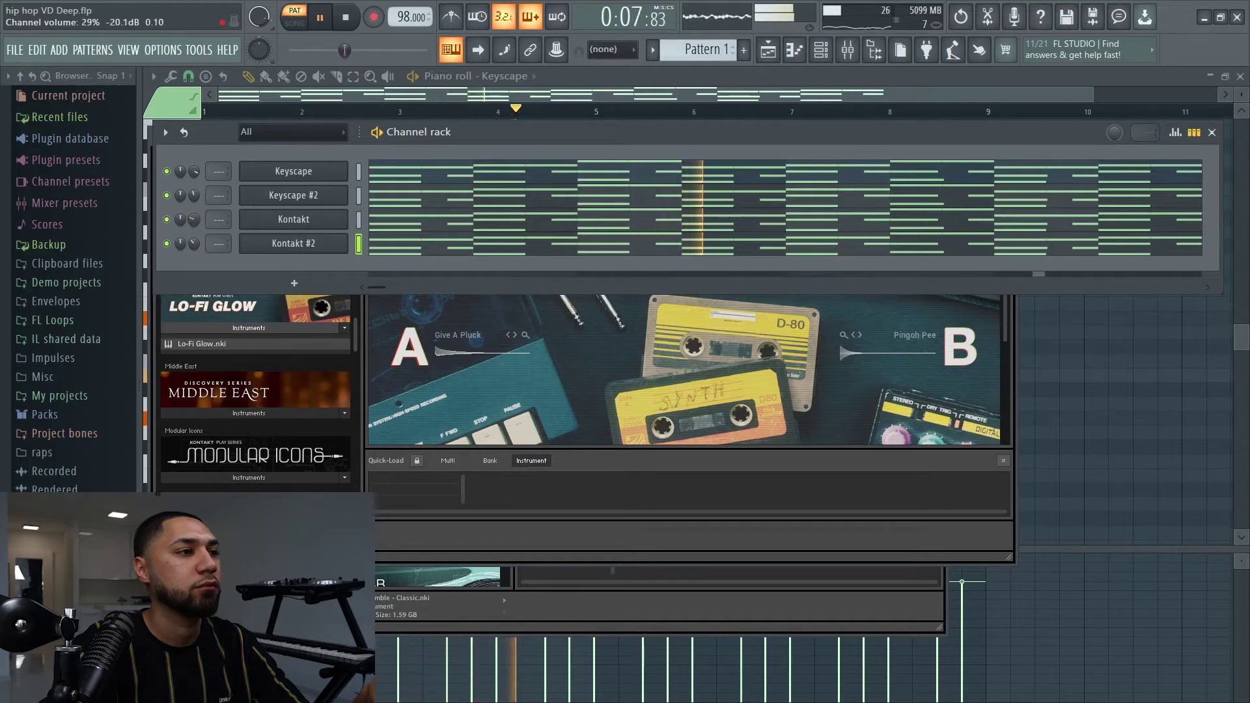
left_click_drag(195, 221, 195, 226)
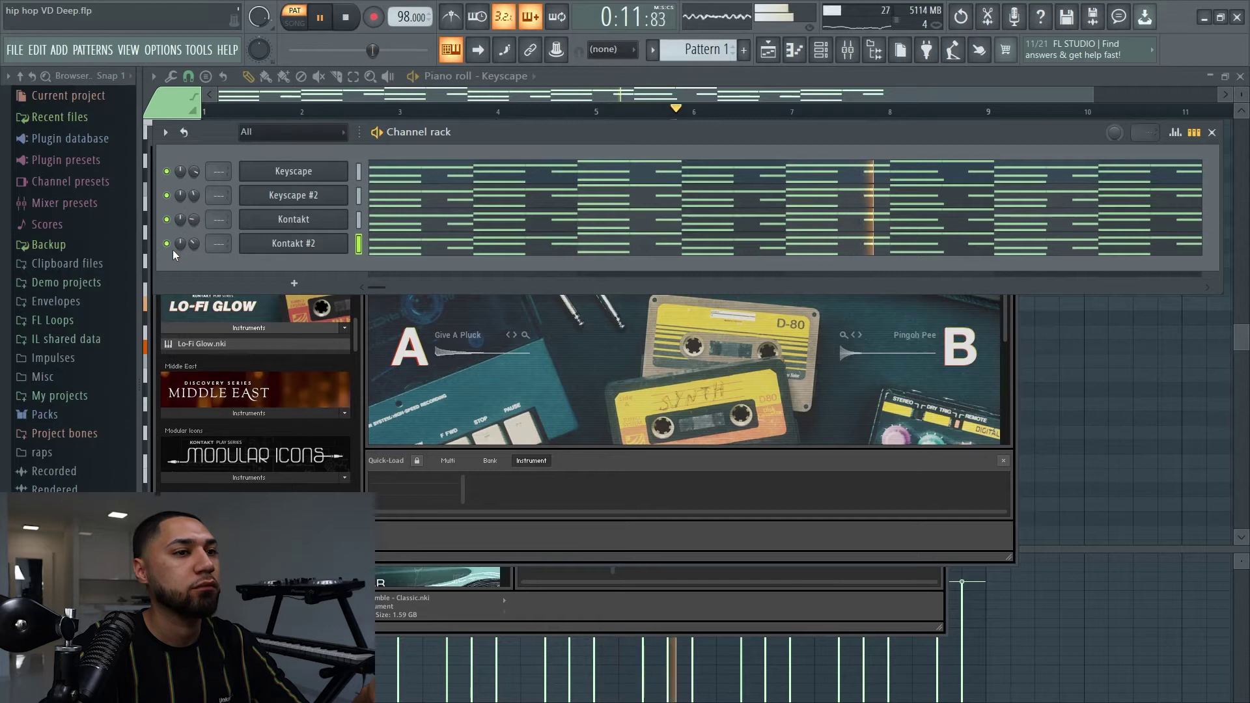
left_click_drag(189, 245, 190, 250)
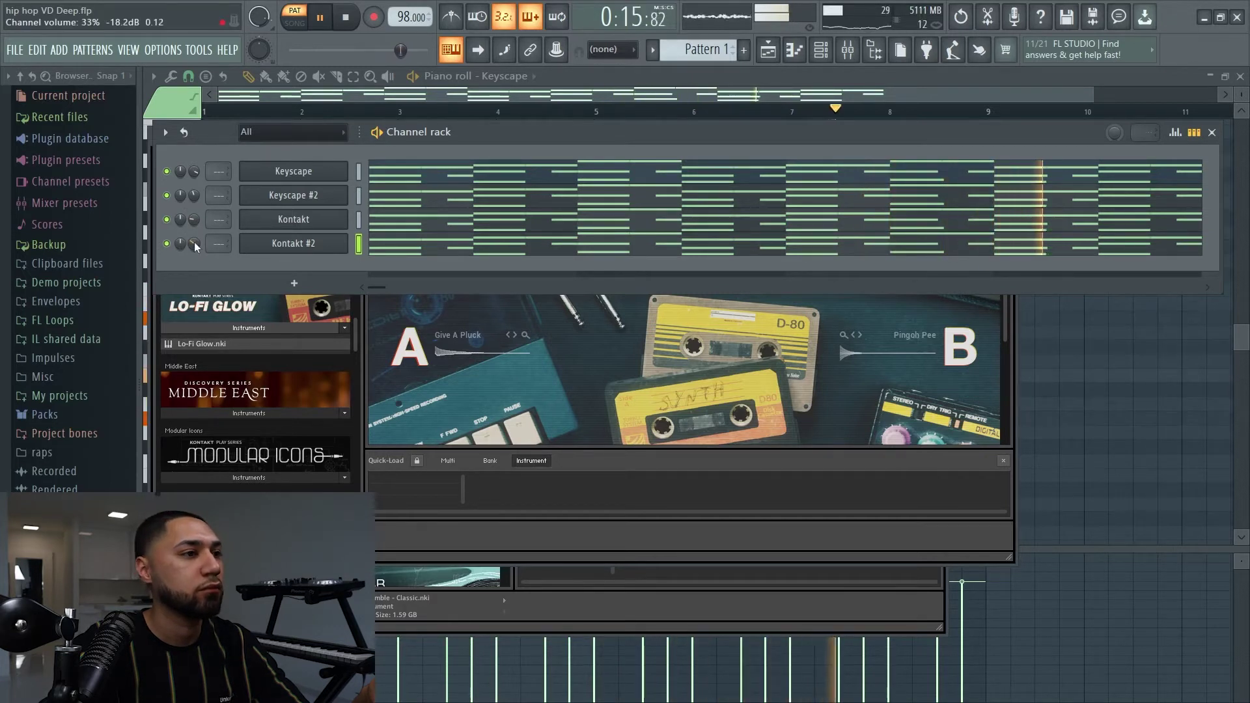
key("space")
Mute the first Kontakt channel, lower the Kontakt #2 volume to 30% and stop playback
right_click(172, 251)
key("Escape")
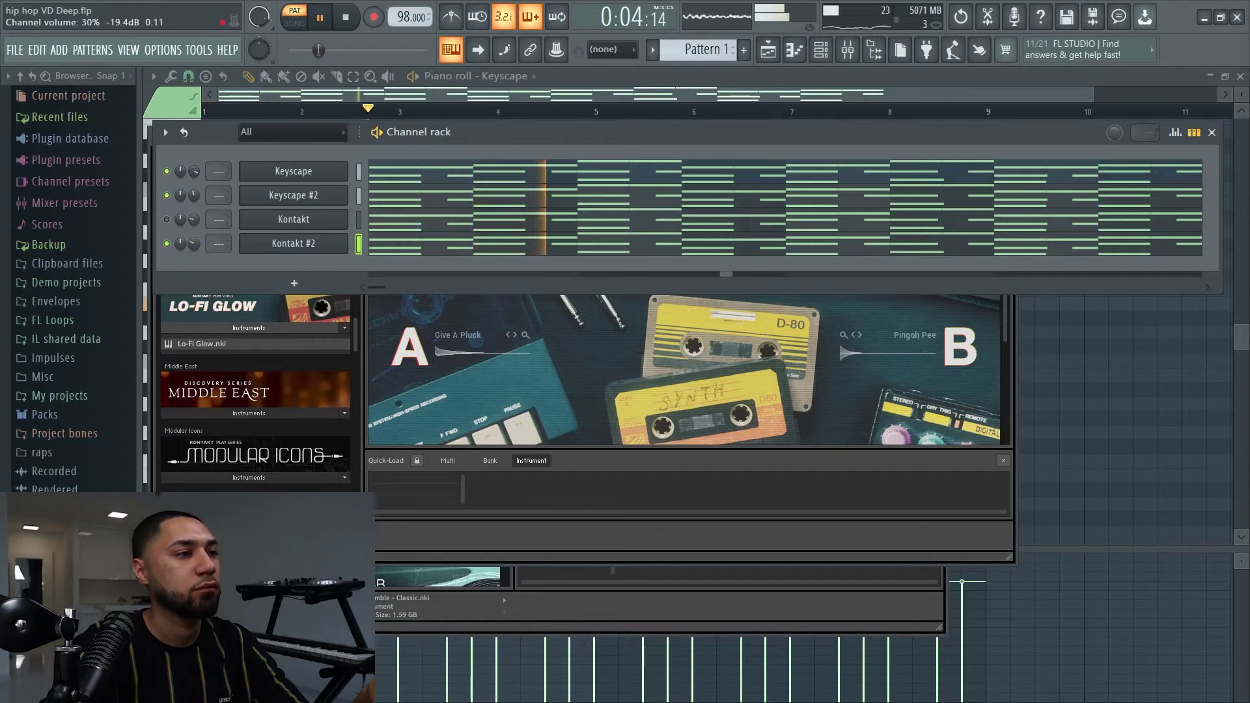
left_click(347, 18)
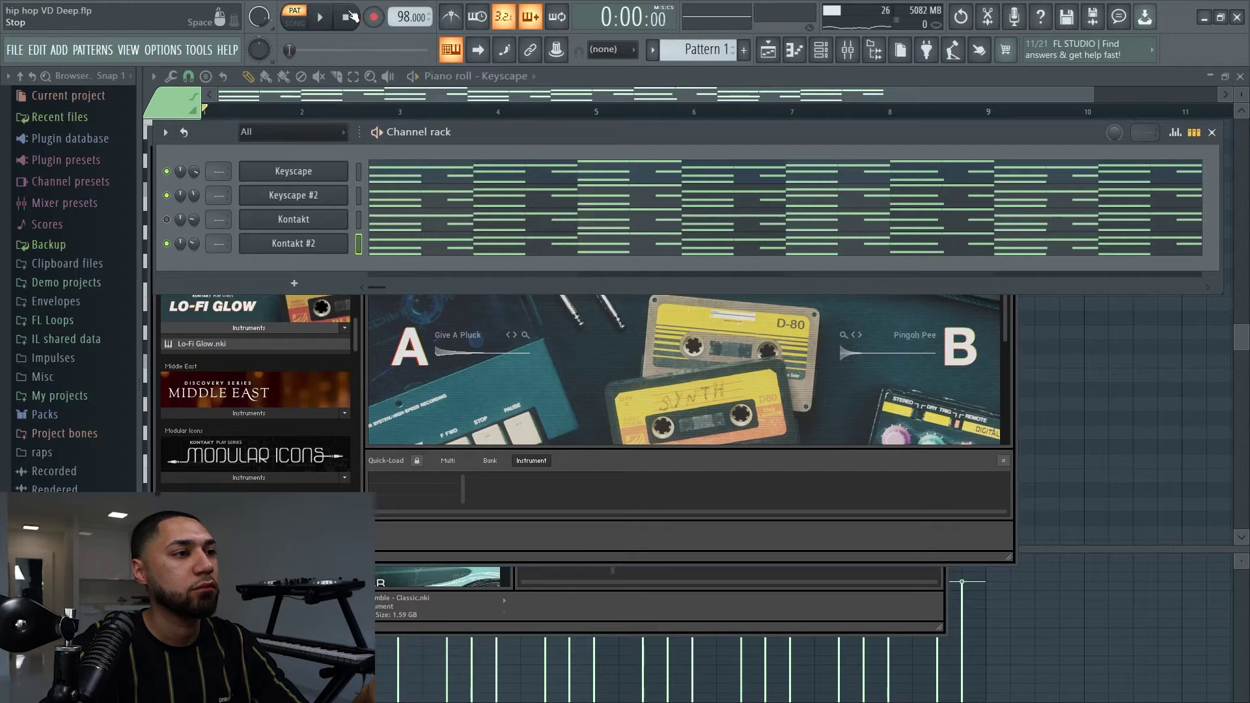
Clone the Kontakt #2 channel to get another layer with the same instrument
left_click(319, 249)
right_click(312, 243)
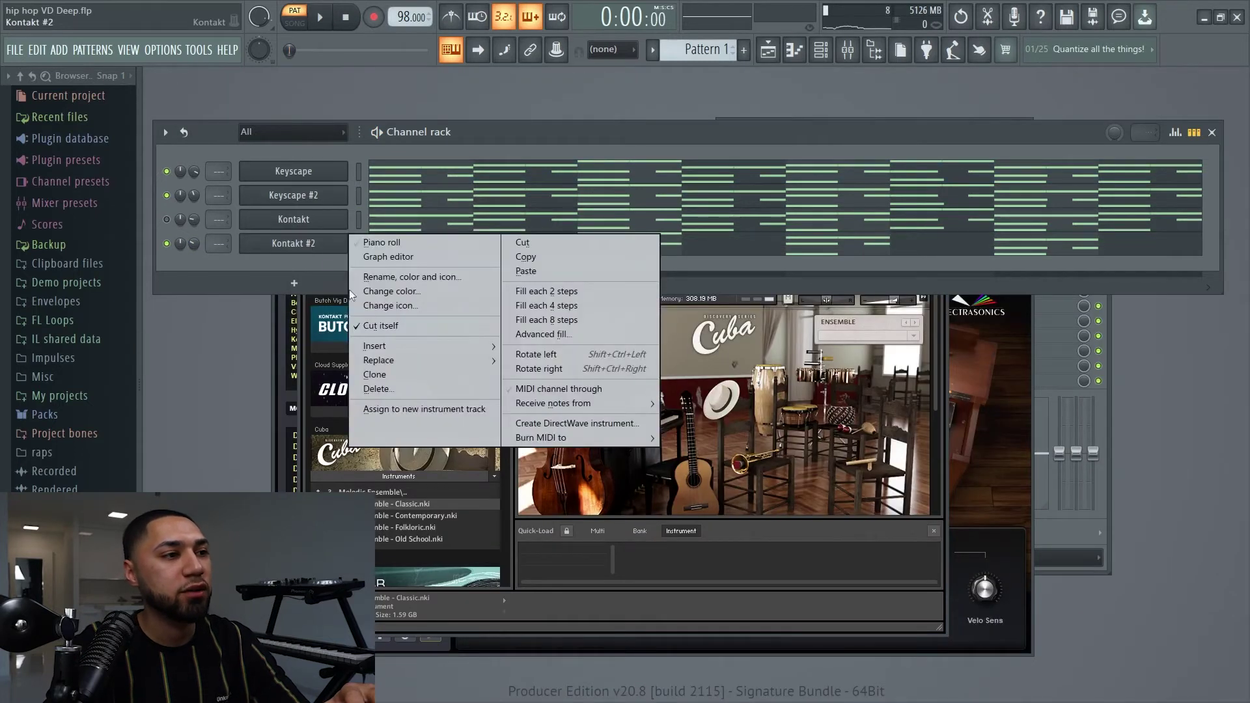
left_click(385, 377)
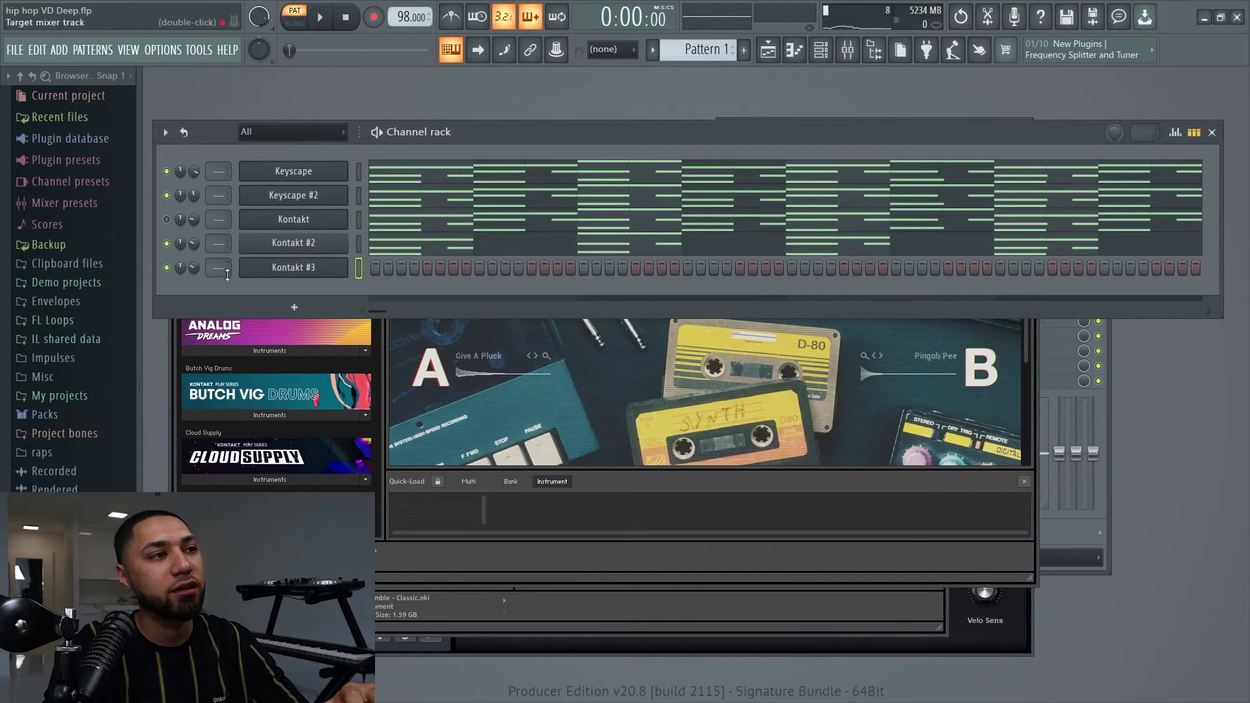
Split the melody between the clones, with bars 1, 3, 5 and 7 in Kontakt #2 and bars 2, 4, 6 and 8 in Kontakt #3
right_click(309, 245)
left_click(386, 244)
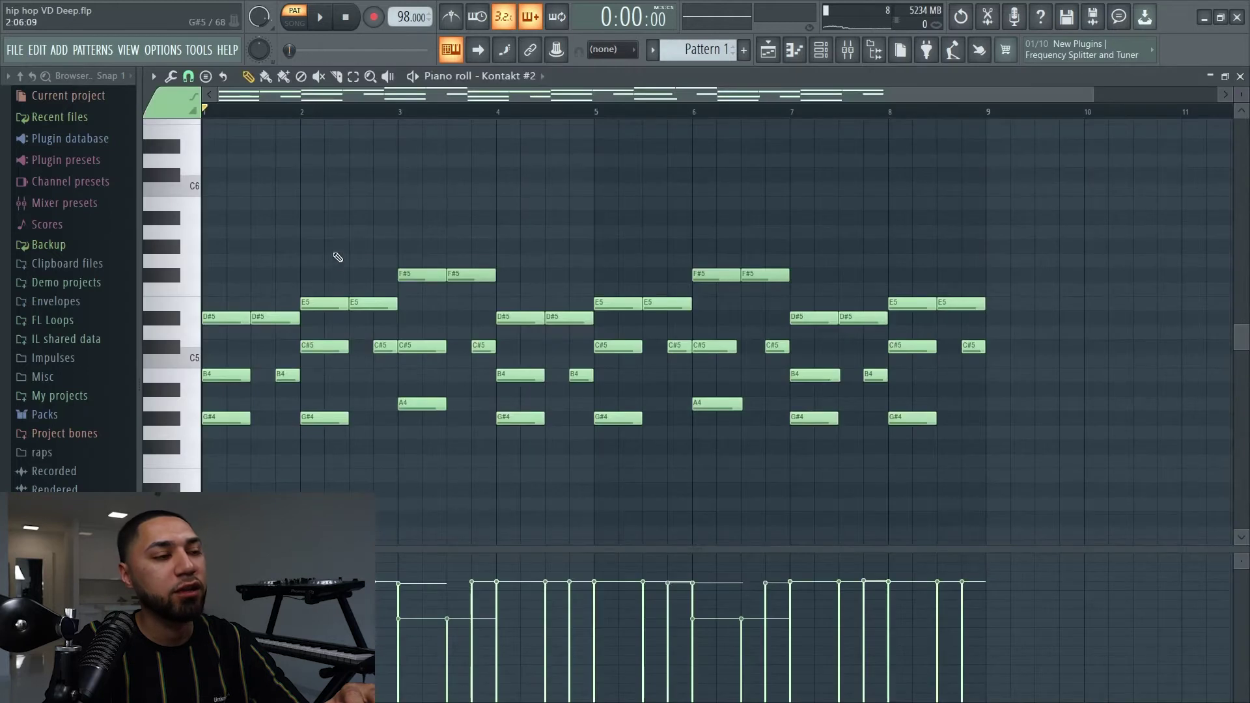
key("F6")
right_click(300, 268)
left_click(392, 268)
key("F6")
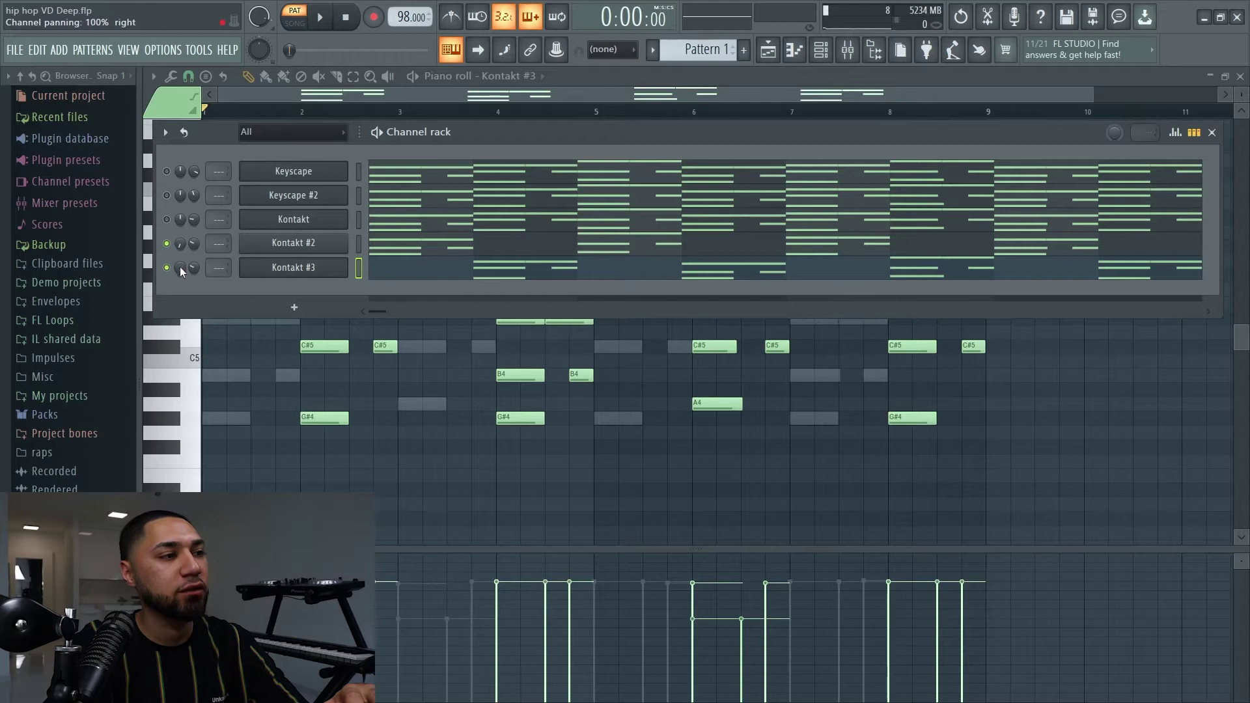
Play the pattern and balance Kontakt #3 against the other layers with its panning and a channel volume of 33%
key("space")
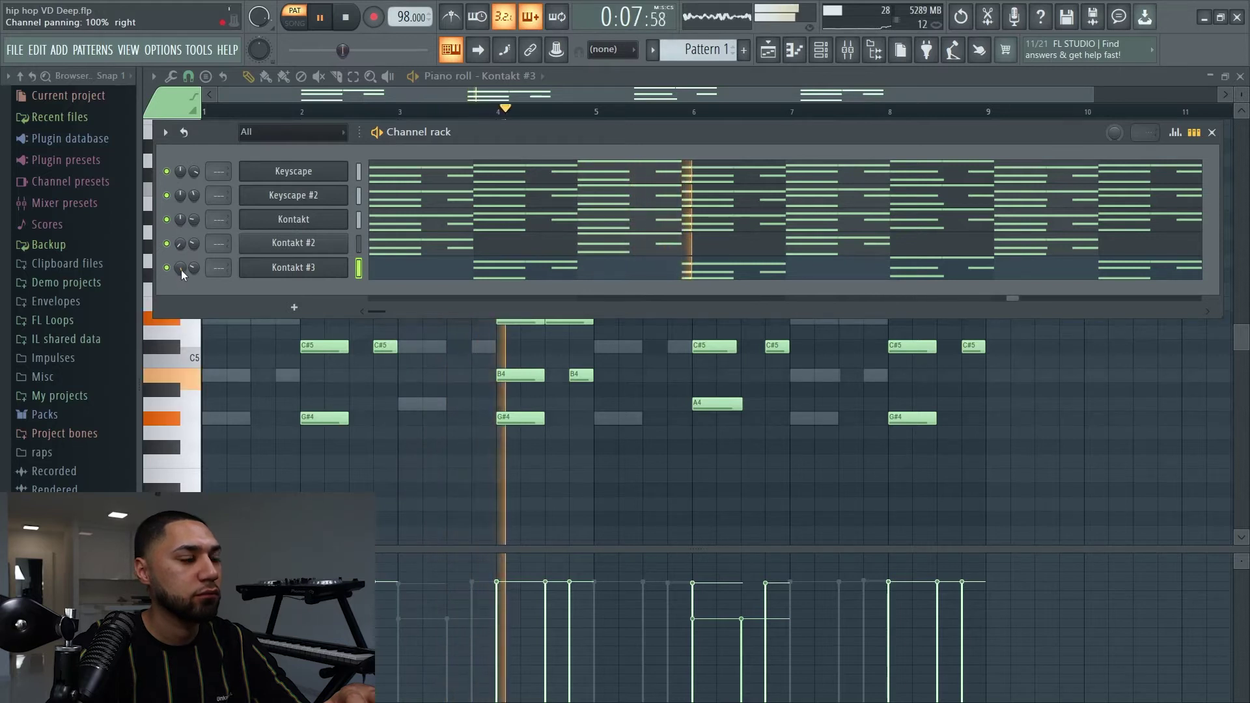
left_click_drag(181, 268, 193, 236)
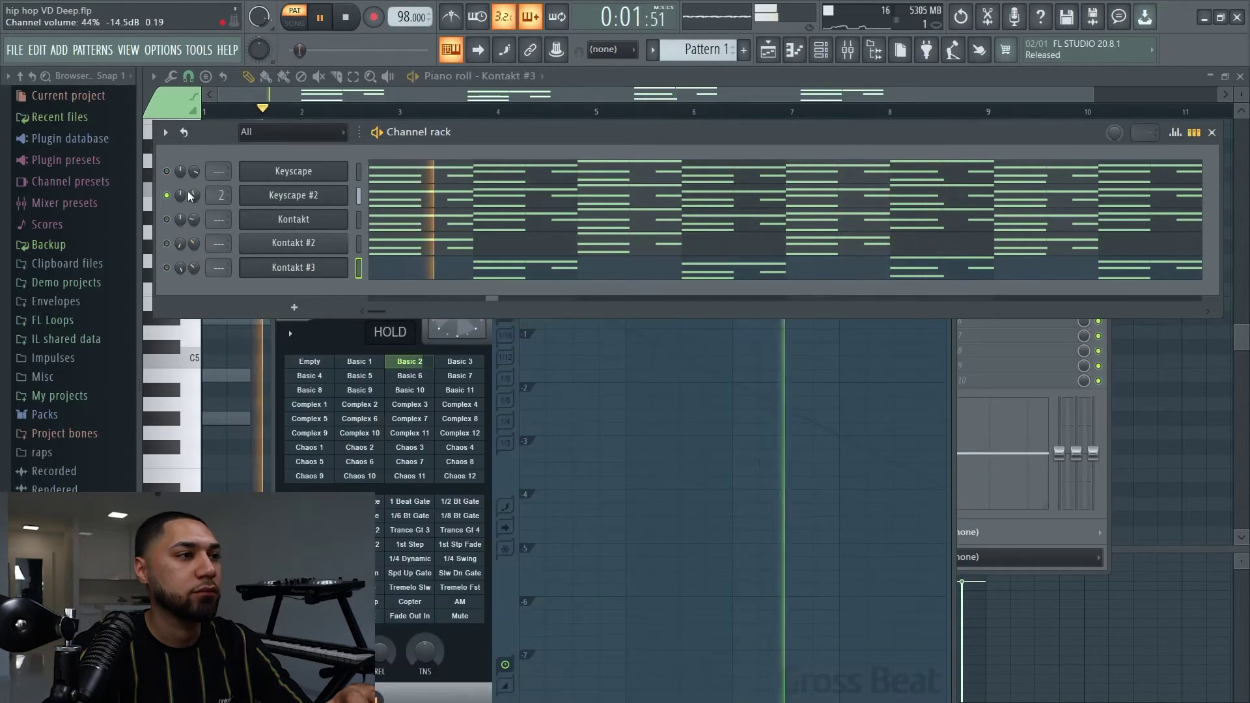
left_click_drag(189, 197, 189, 190)
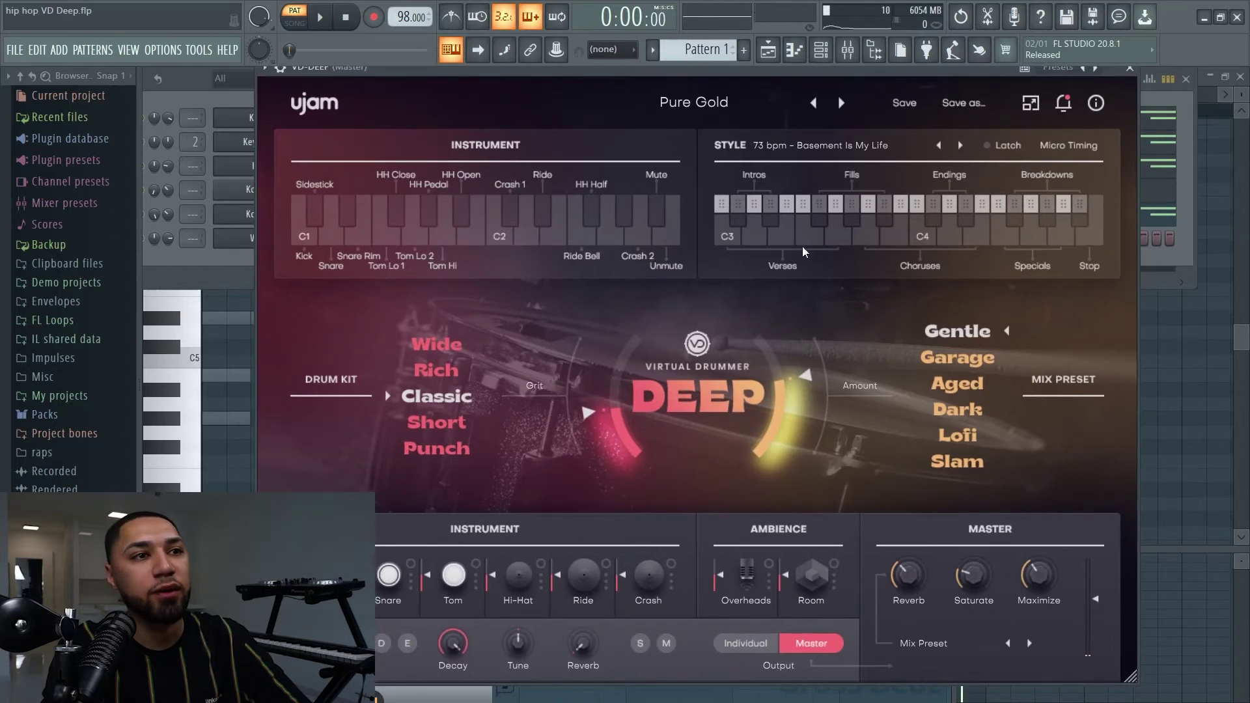
Load the Wood Works preset from the Hip Hop factory presets in the VD-DEEP drum plugin
left_click(801, 145)
left_click(701, 107)
mouse_move(748, 128)
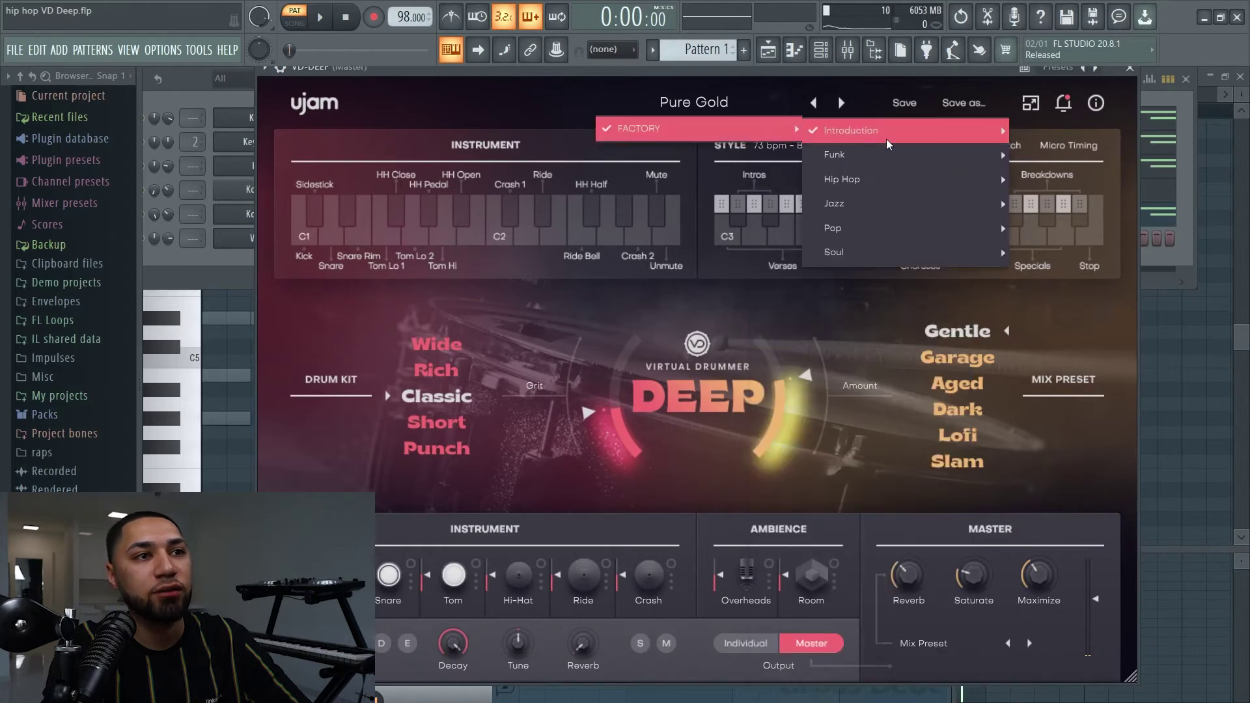
mouse_move(851, 178)
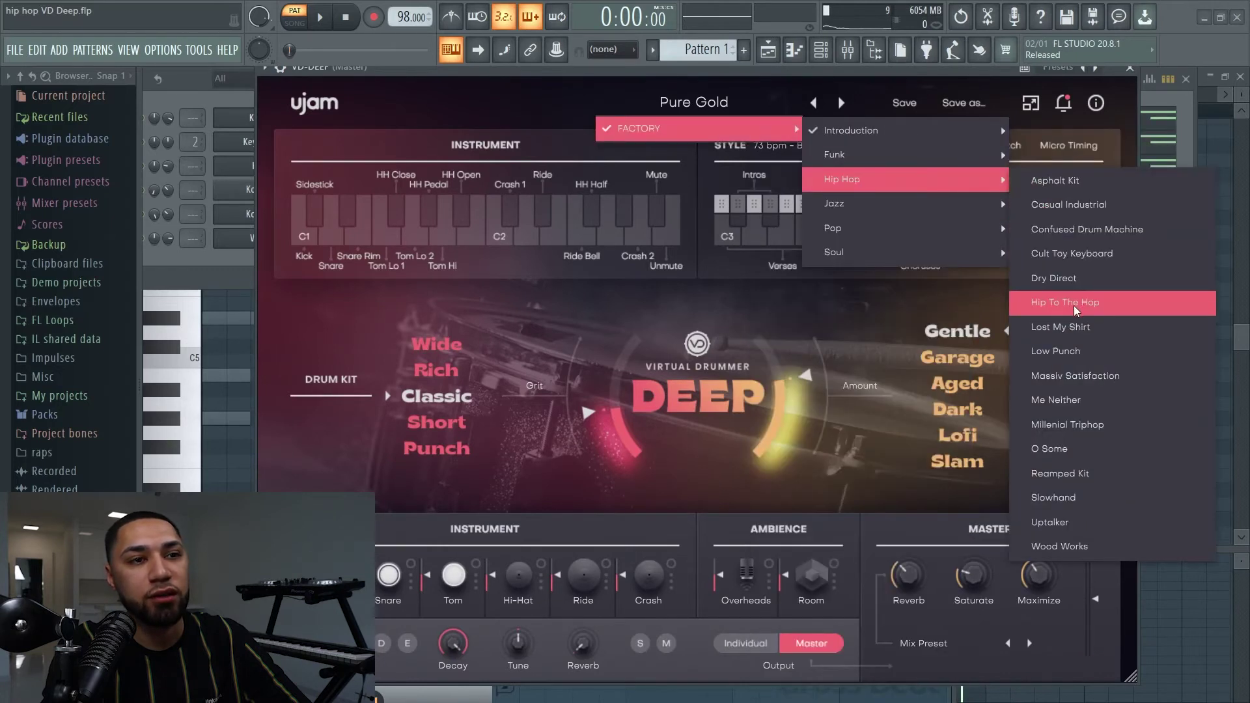
left_click(1049, 306)
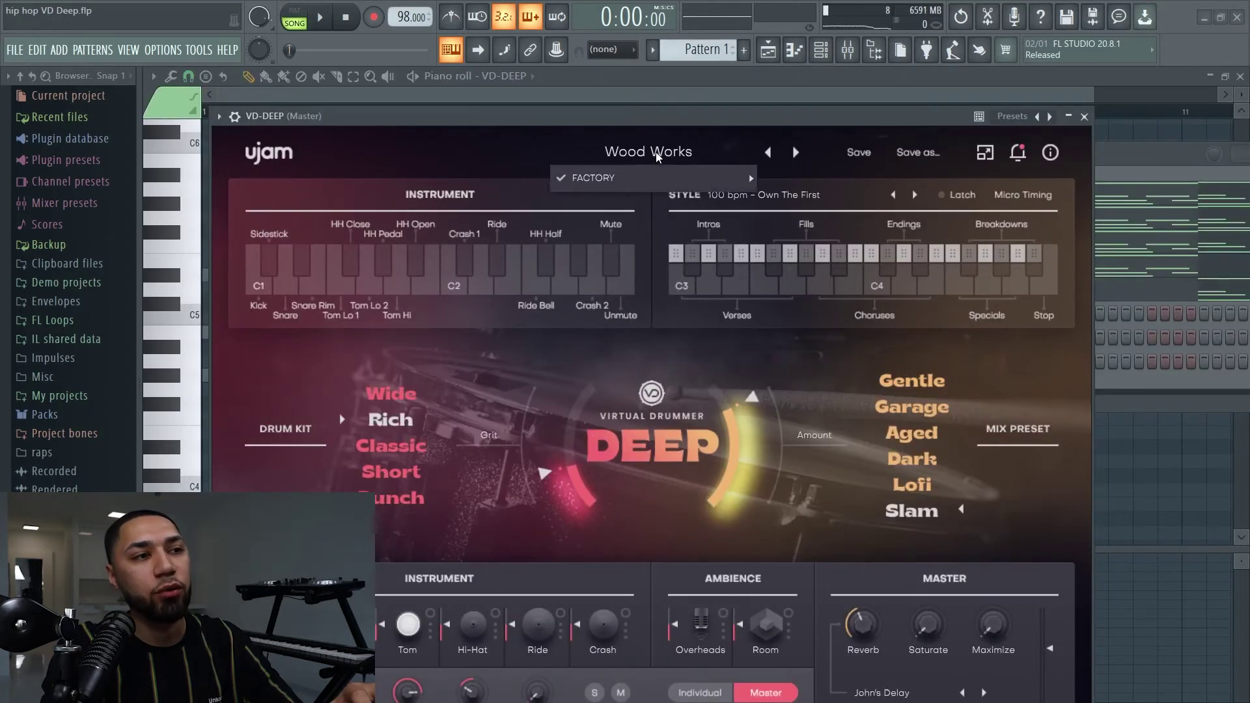
left_click(480, 557)
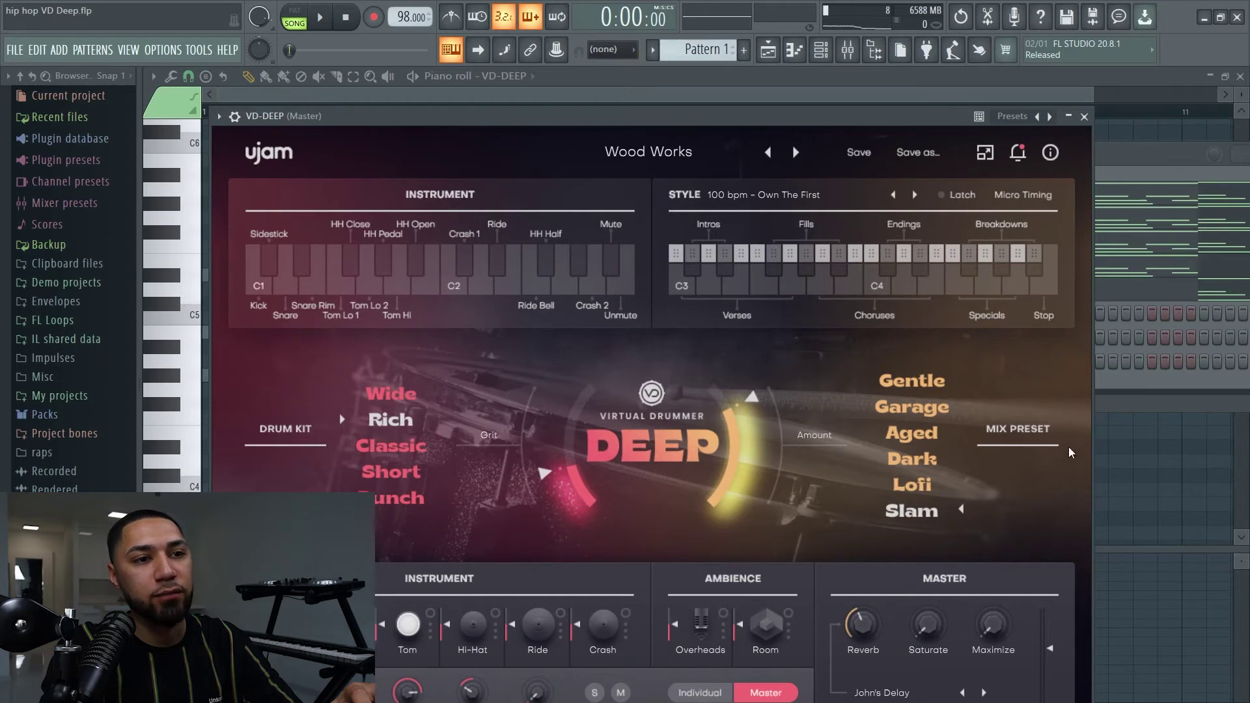
Shorten the long F#3 note in the VD-DEEP piano roll and build four half-beat F#3 notes at the start of bar 1
left_click(1131, 167)
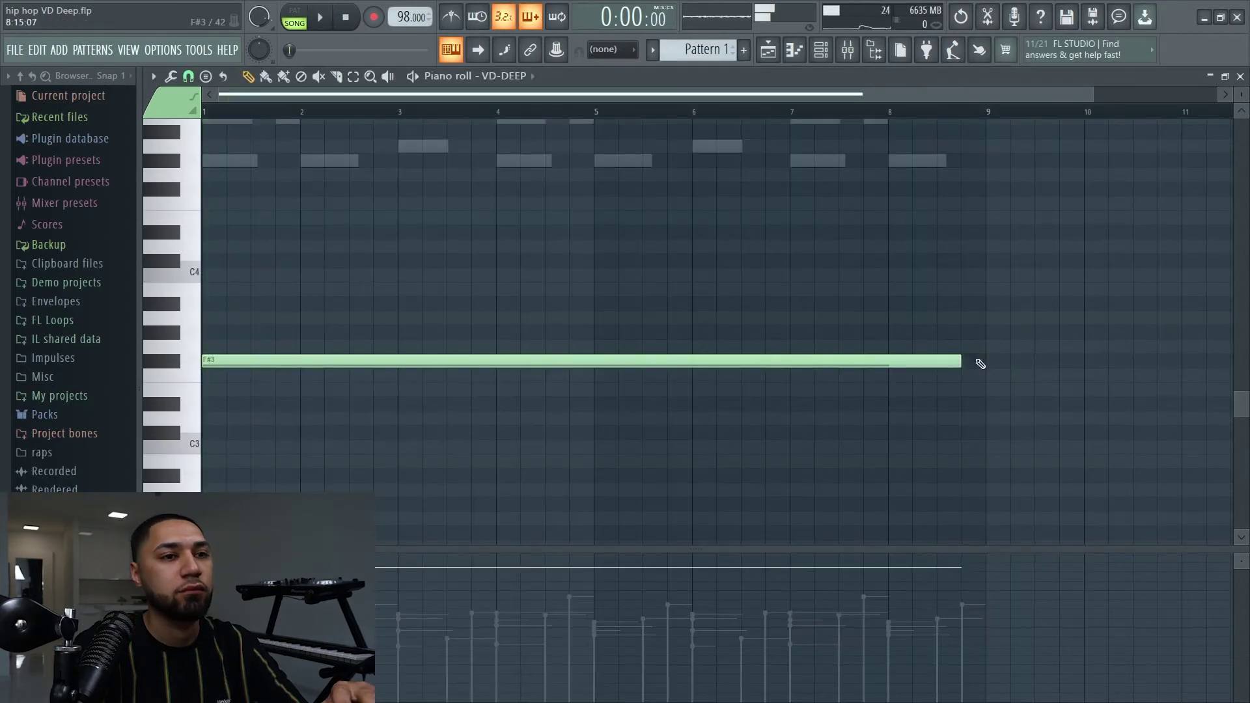
left_click_drag(956, 359, 264, 369)
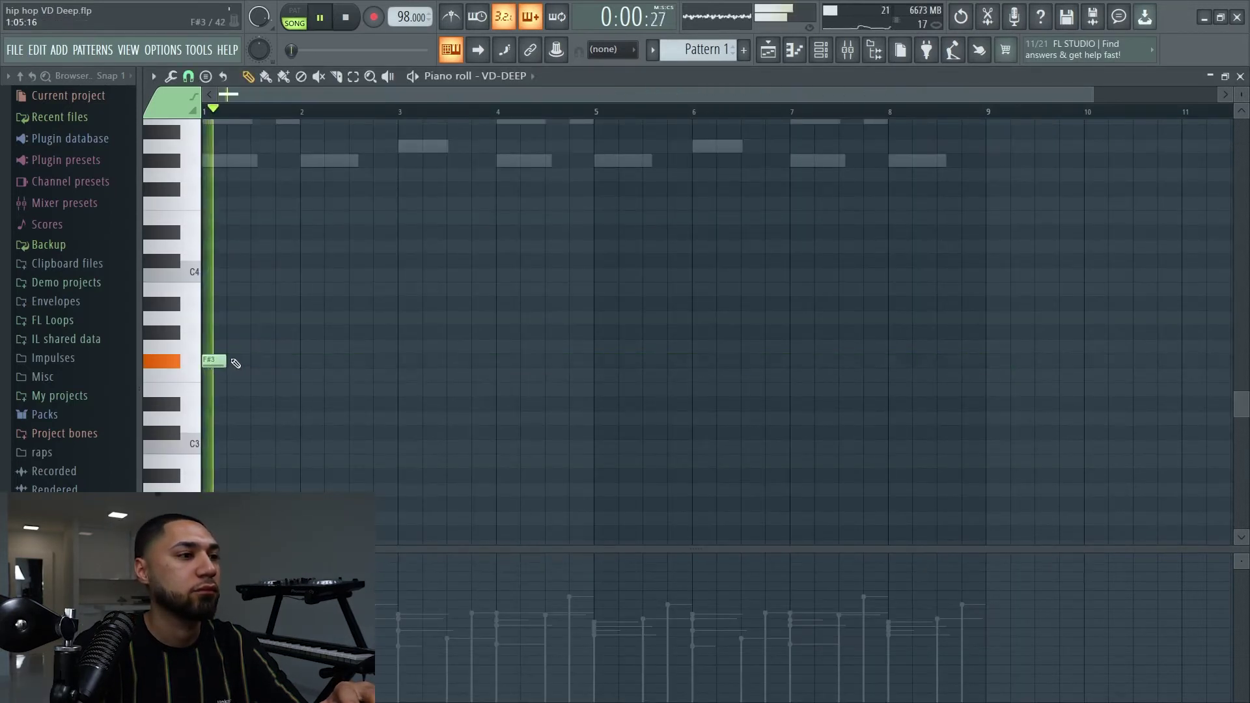
key("space")
scroll(653, 167, "up", 5)
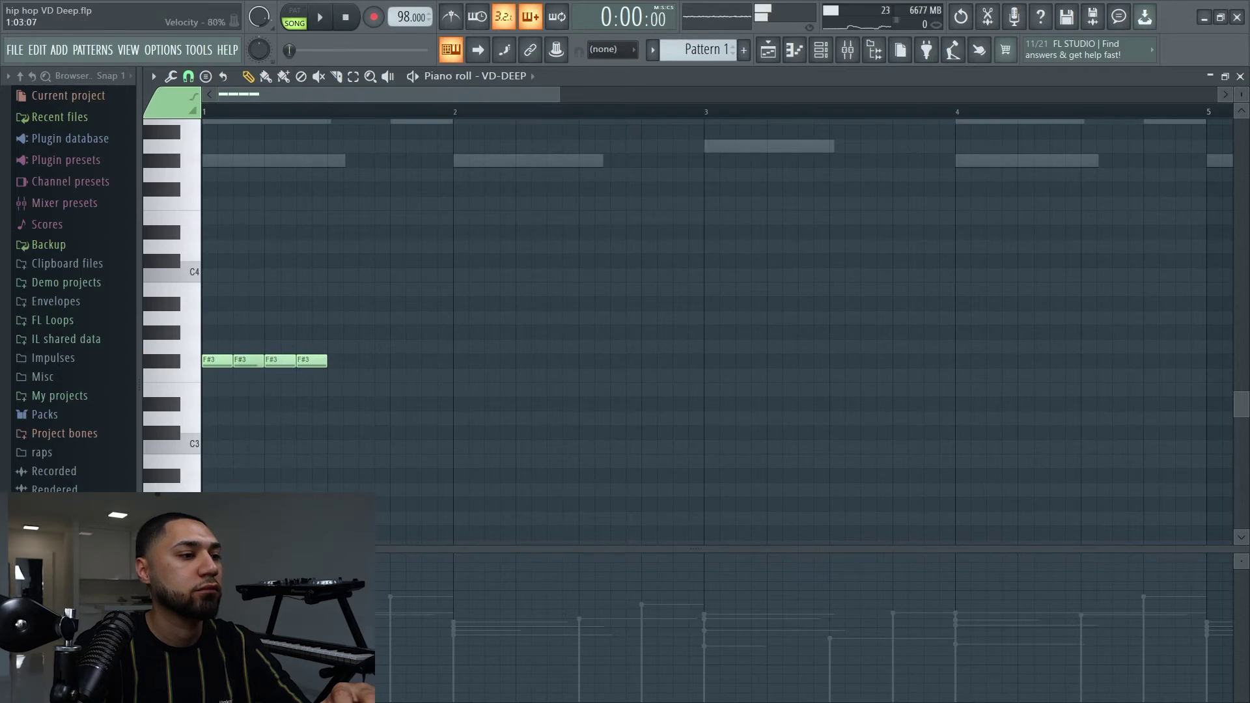
key("space")
Duplicate the four-note F#3 group repeatedly until it fills all eight bars
left_click(823, 52)
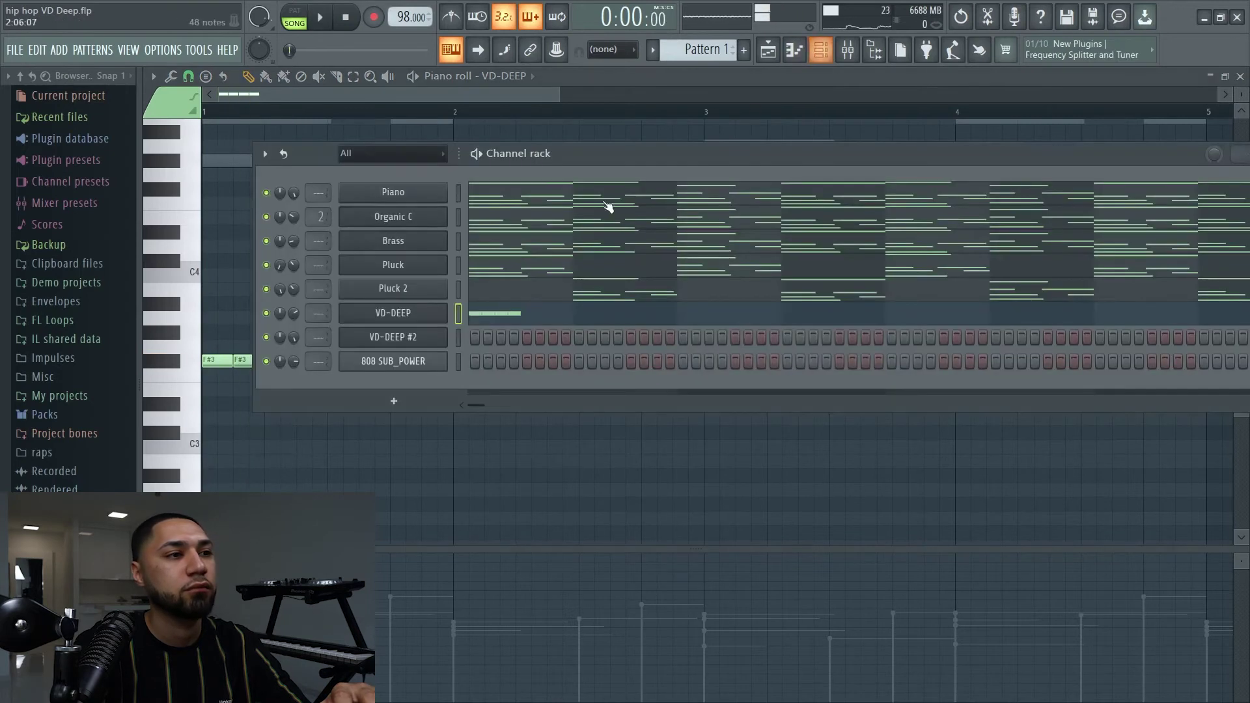
key("ctrl+b")
key("ctrl+b")
key("ctrl+b")
key("ctrl+b")
key("ctrl+b")
key("ctrl+b")
key("ctrl+b")
key("ctrl+b")
key("ctrl+b")
key("ctrl+b")
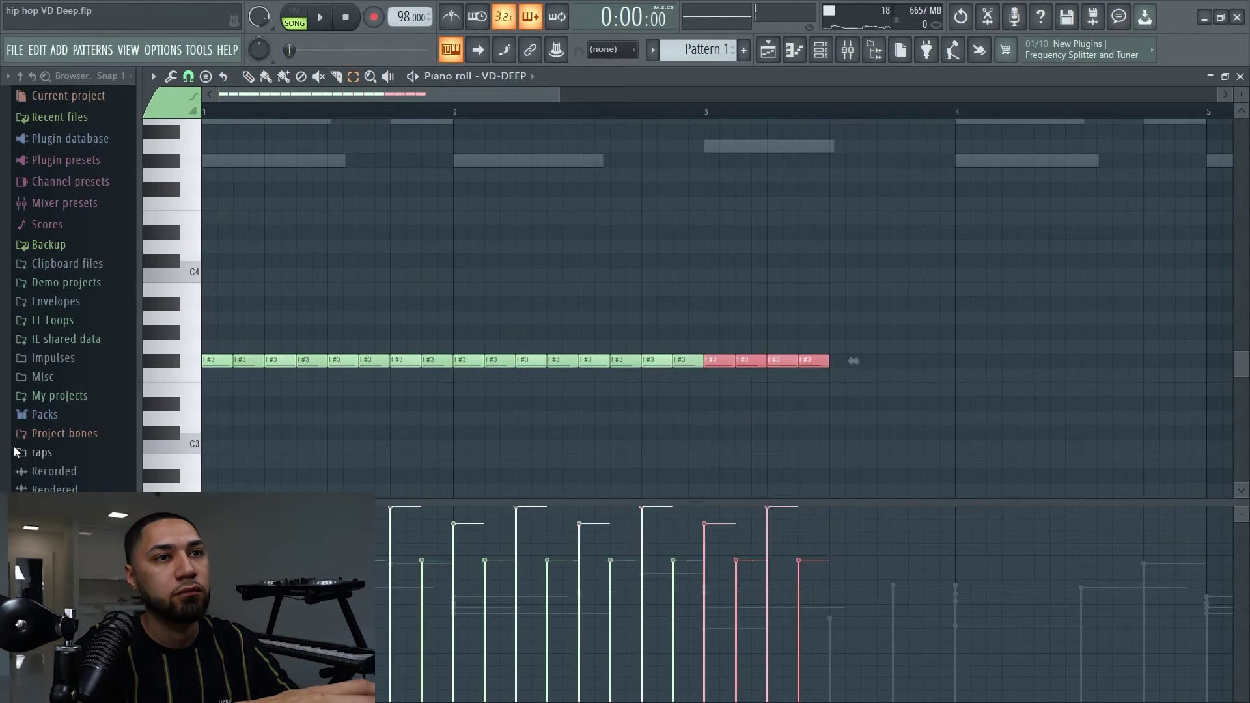
key("ctrl+b")
key("ctrl+b")
key("ctrl+b")
key("ctrl+b")
key("ctrl+b")
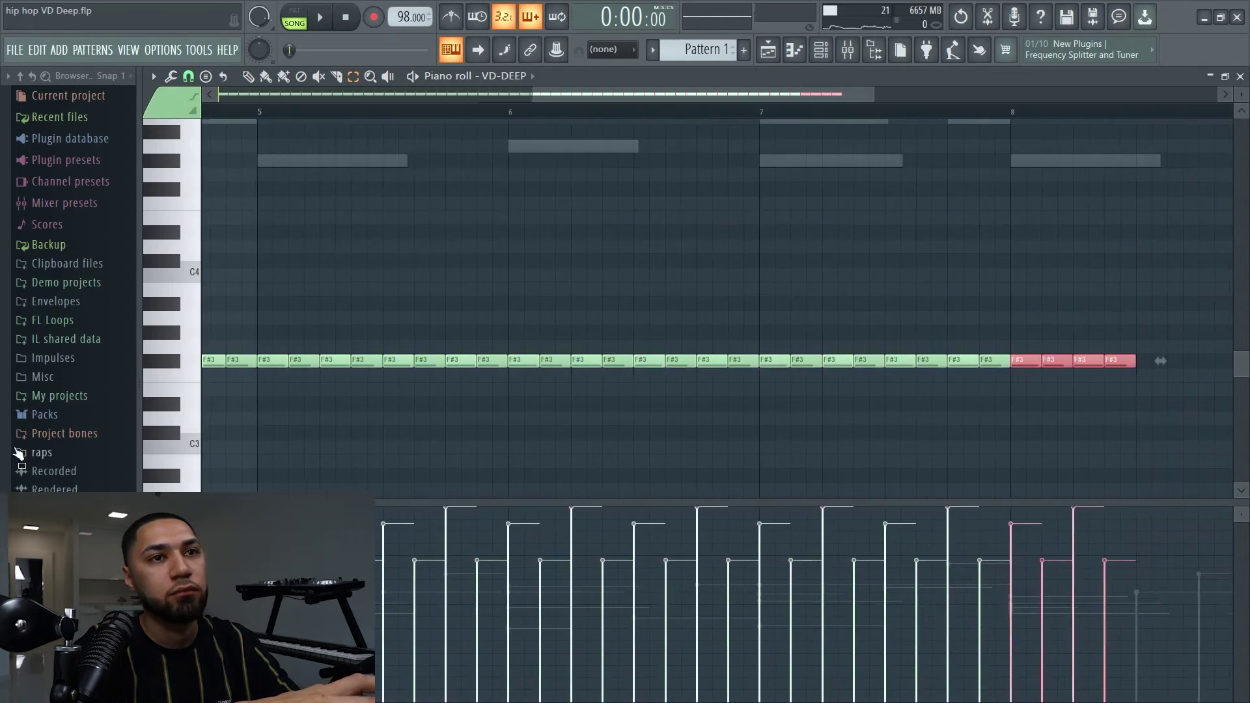
Play the F#3 drum pattern with the melody and adjust the VD-DEEP channel's volume
key("space")
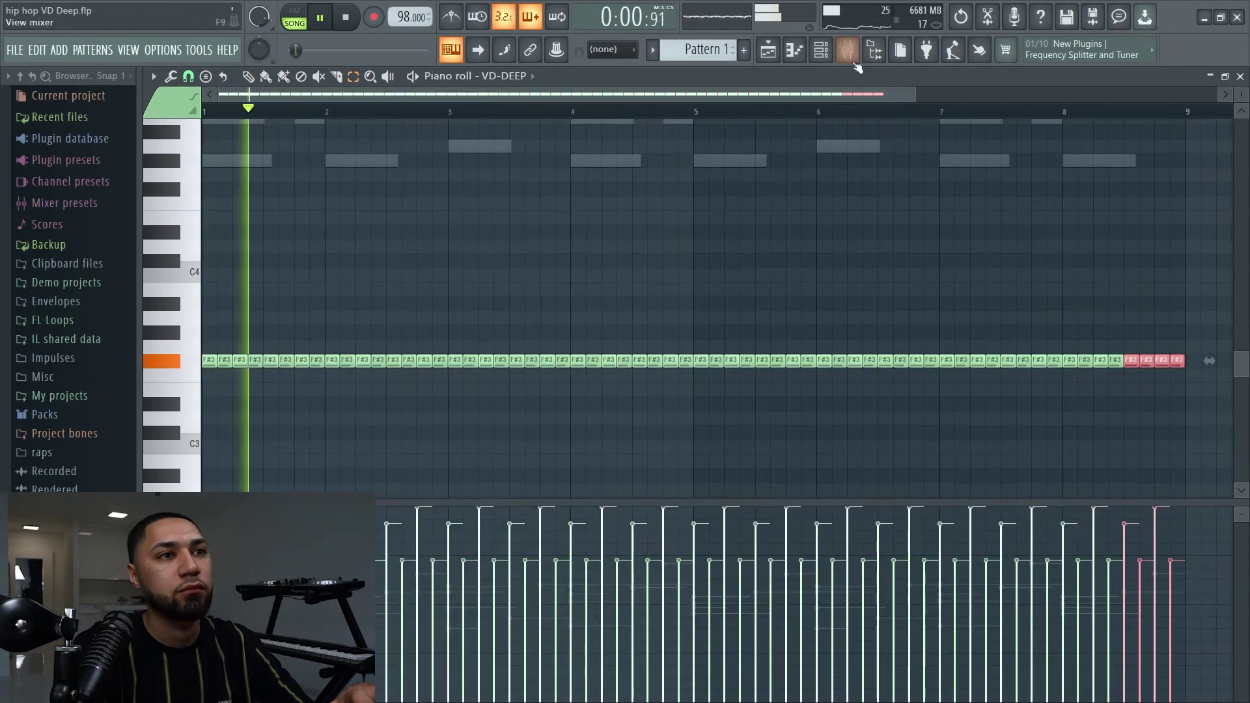
left_click(821, 51)
left_click(221, 96)
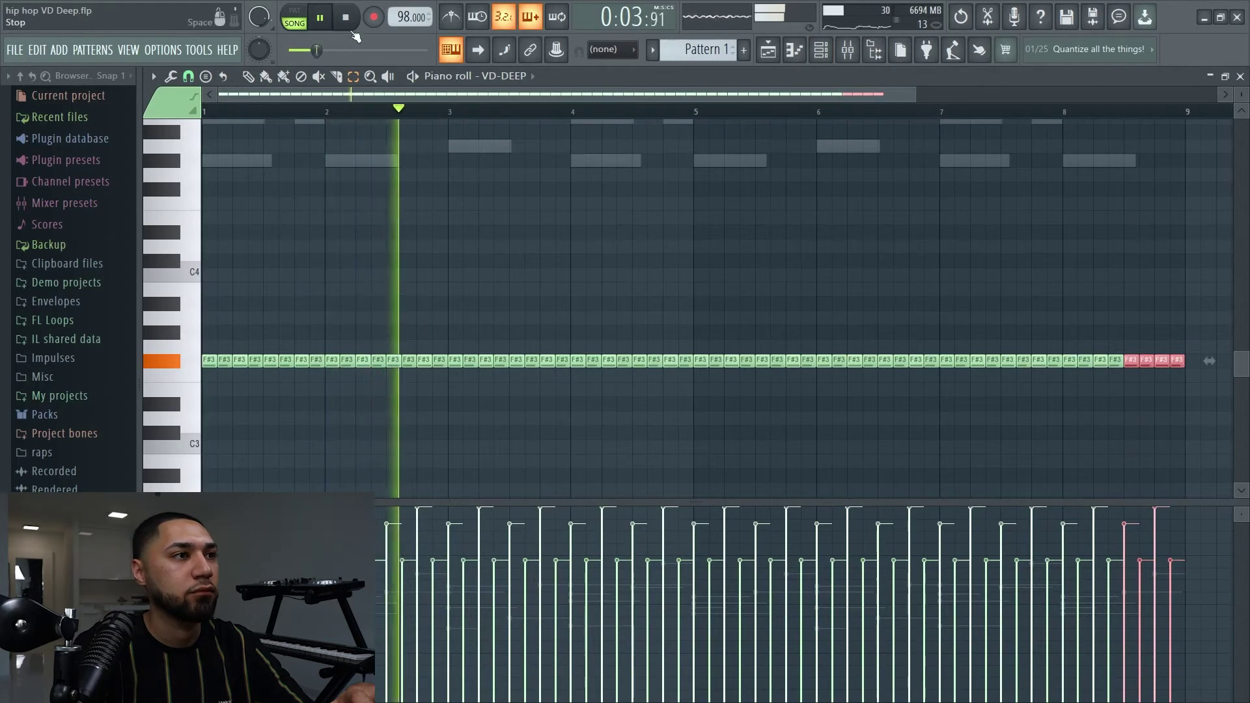
key("F6")
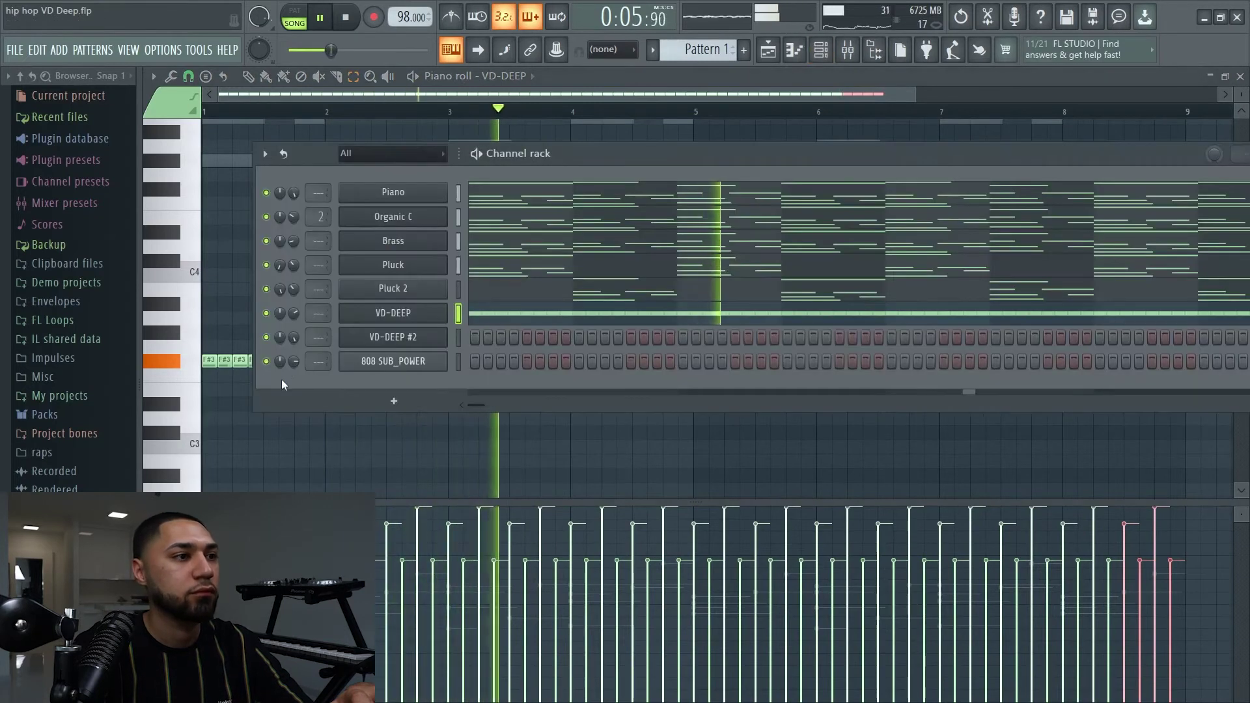
left_click_drag(294, 313, 295, 314)
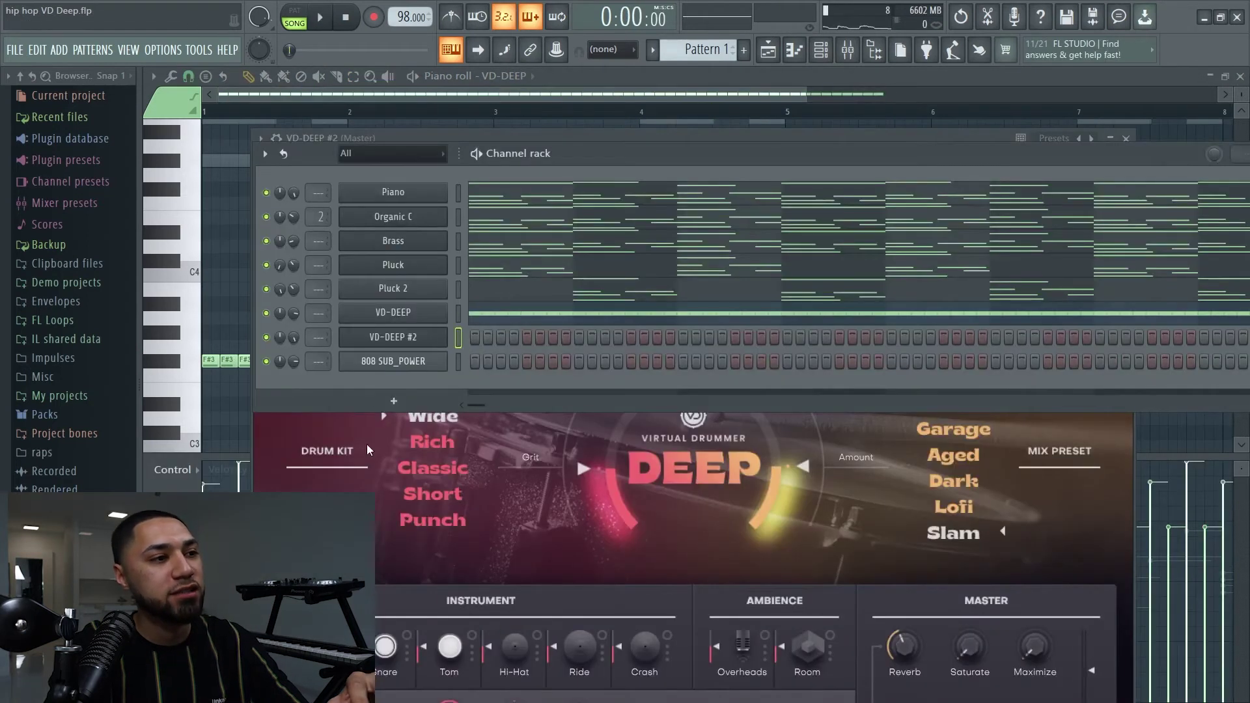
Place C#3 notes on beats 2 and 4 of bars 1 to 3 in the VD-DEEP #2 piano roll
left_click(334, 447)
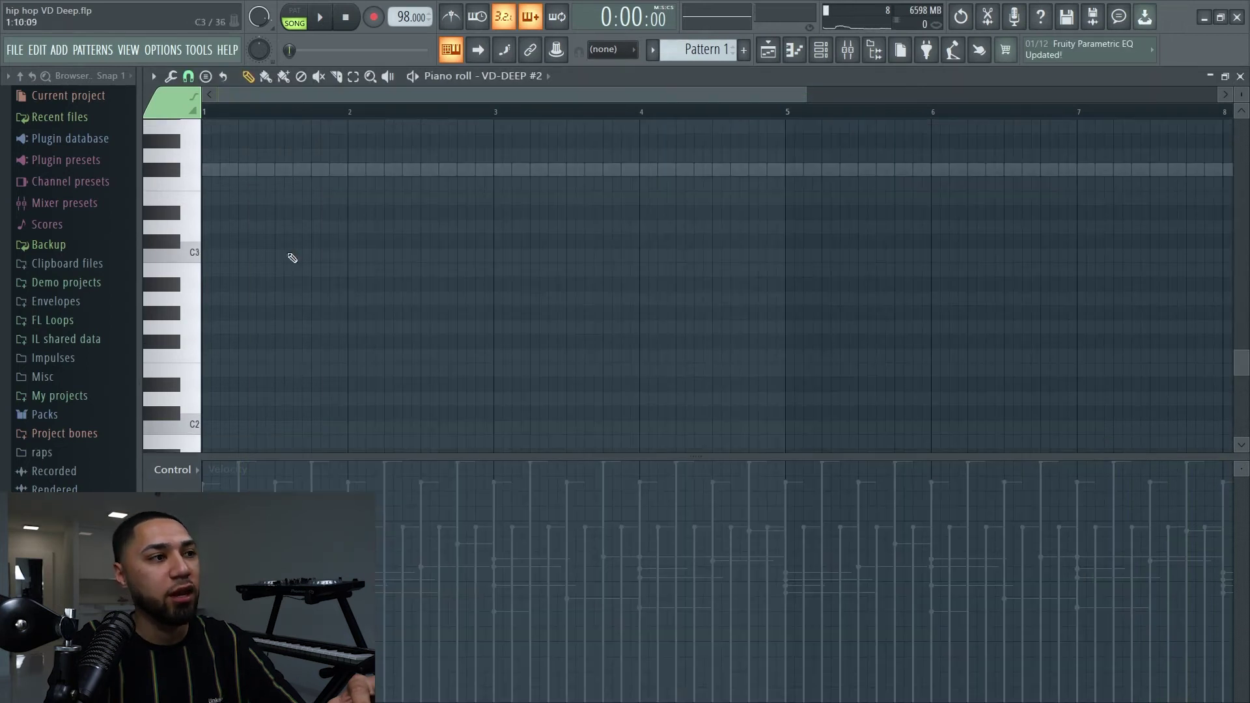
scroll(253, 263, "up", 3)
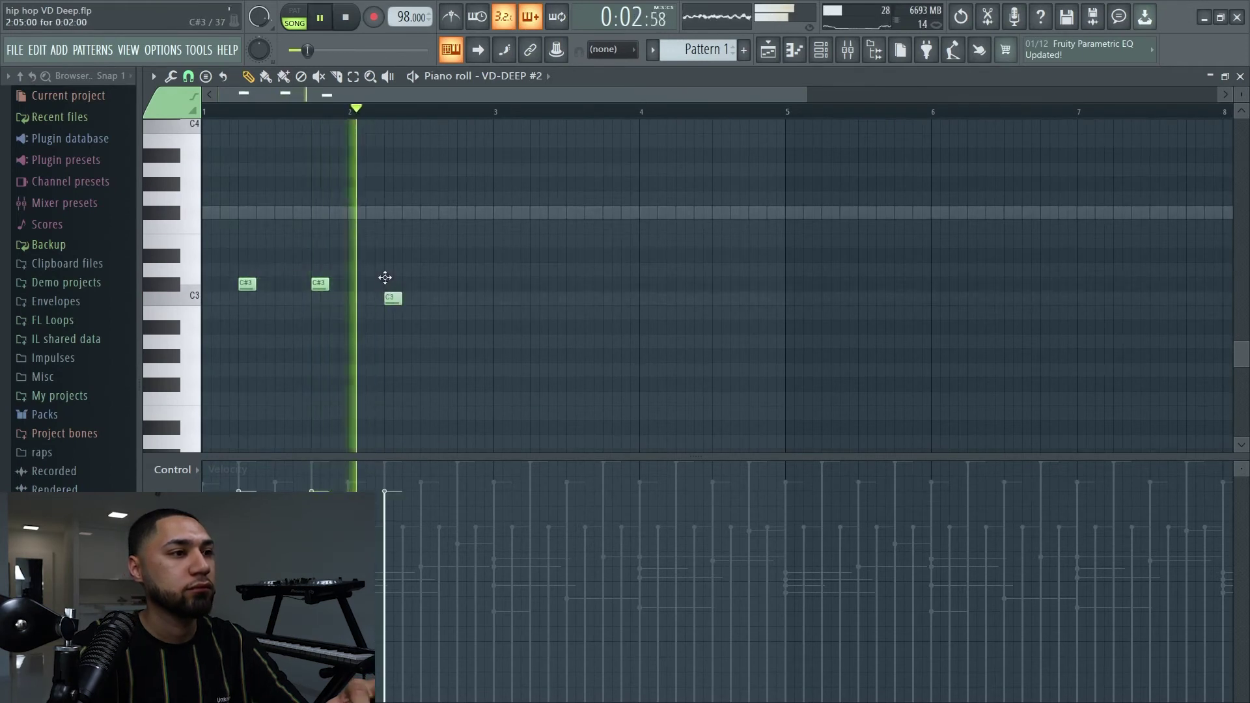
left_click_drag(384, 278, 386, 284)
left_click(459, 284)
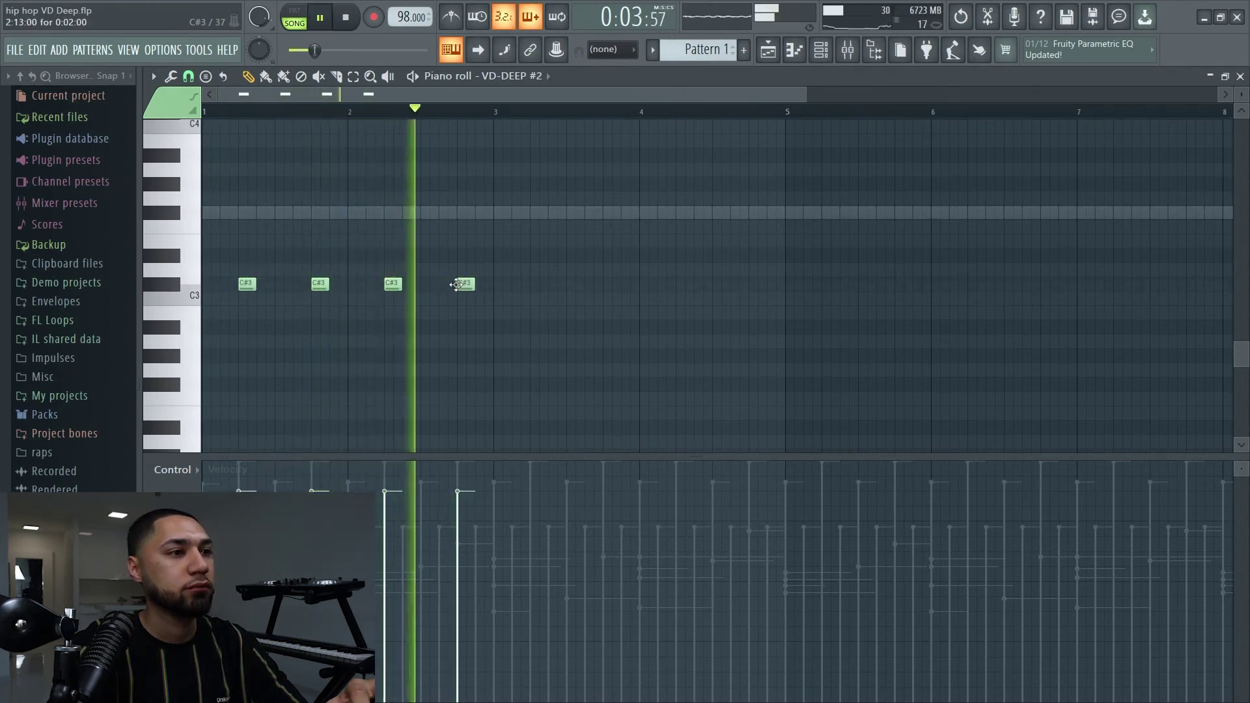
left_click(532, 285)
left_click(607, 285)
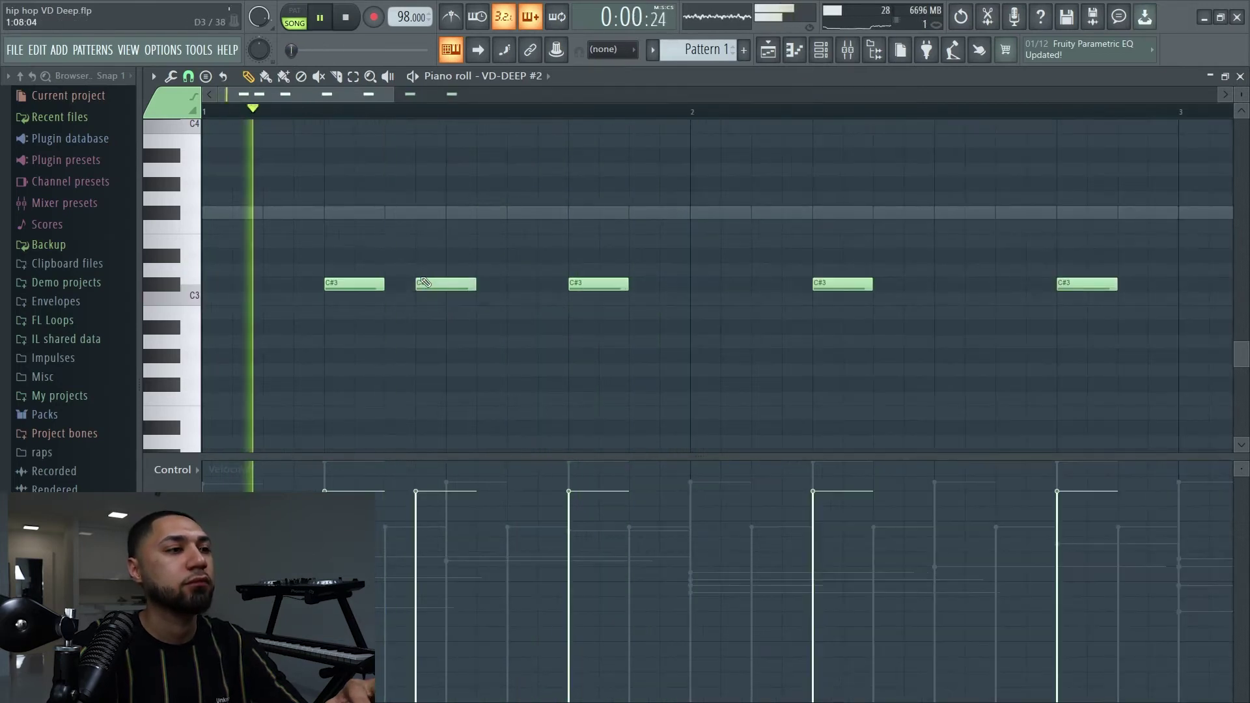
left_click(510, 285)
key("space")
right_click(526, 287)
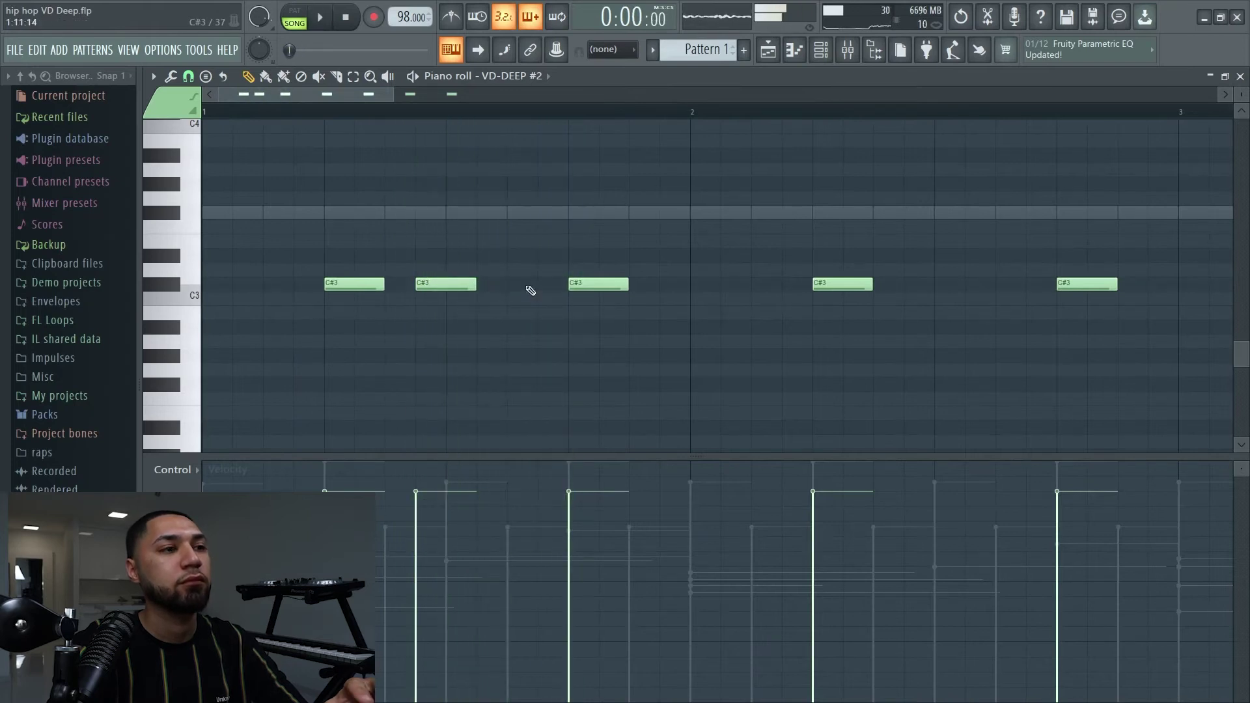
Add two short C#3 notes to bar 2 of VD-DEEP #2, at steps 8 and 10
left_click_drag(343, 94, 411, 130)
scroll(495, 287, "down", 2)
key("space")
key("space")
left_click(722, 287)
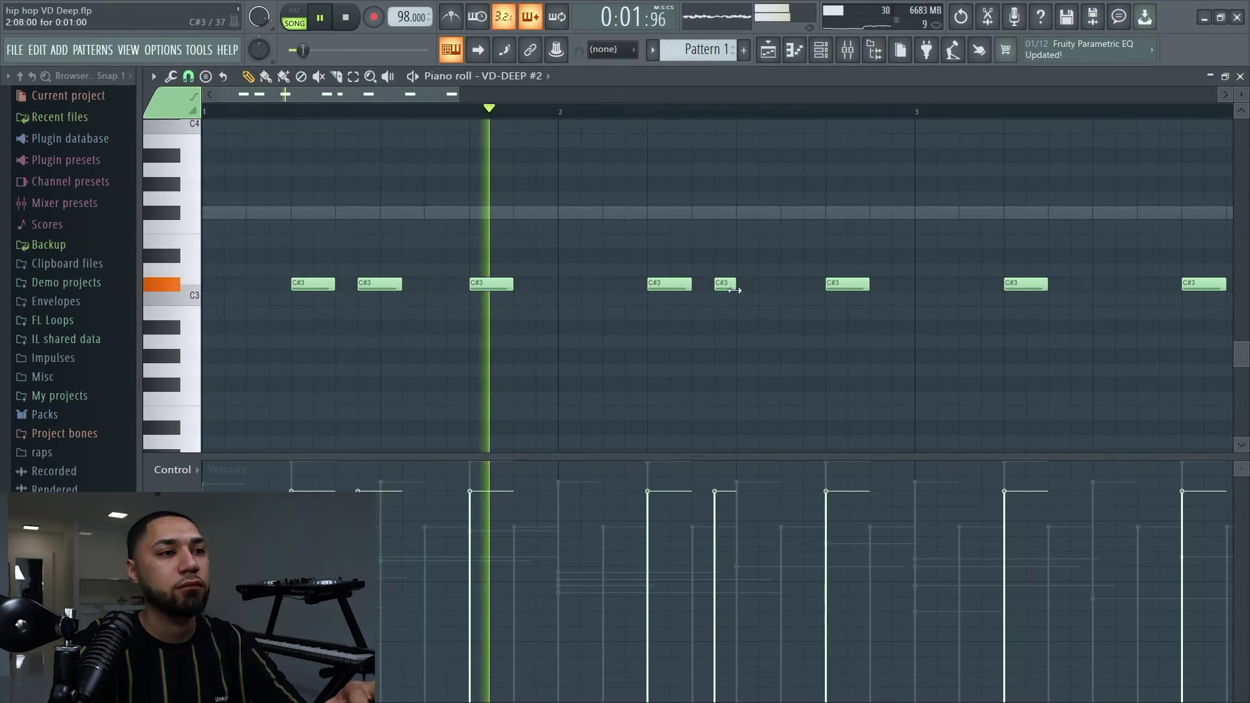
left_click(761, 288)
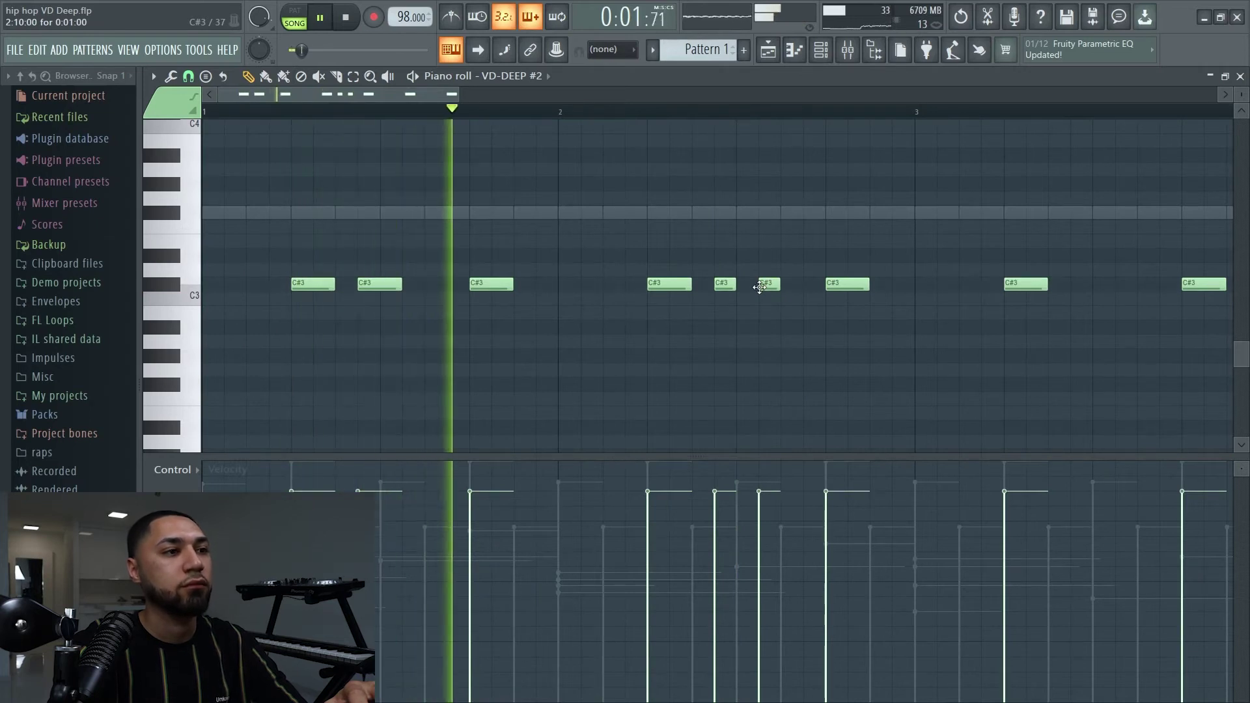
Add a short C#3 note at step 8 of bar 3 and repeat the three-bar C#3 pattern across bars 4 to 6
left_click_drag(366, 99, 487, 134)
left_click(577, 287)
right_click(587, 286)
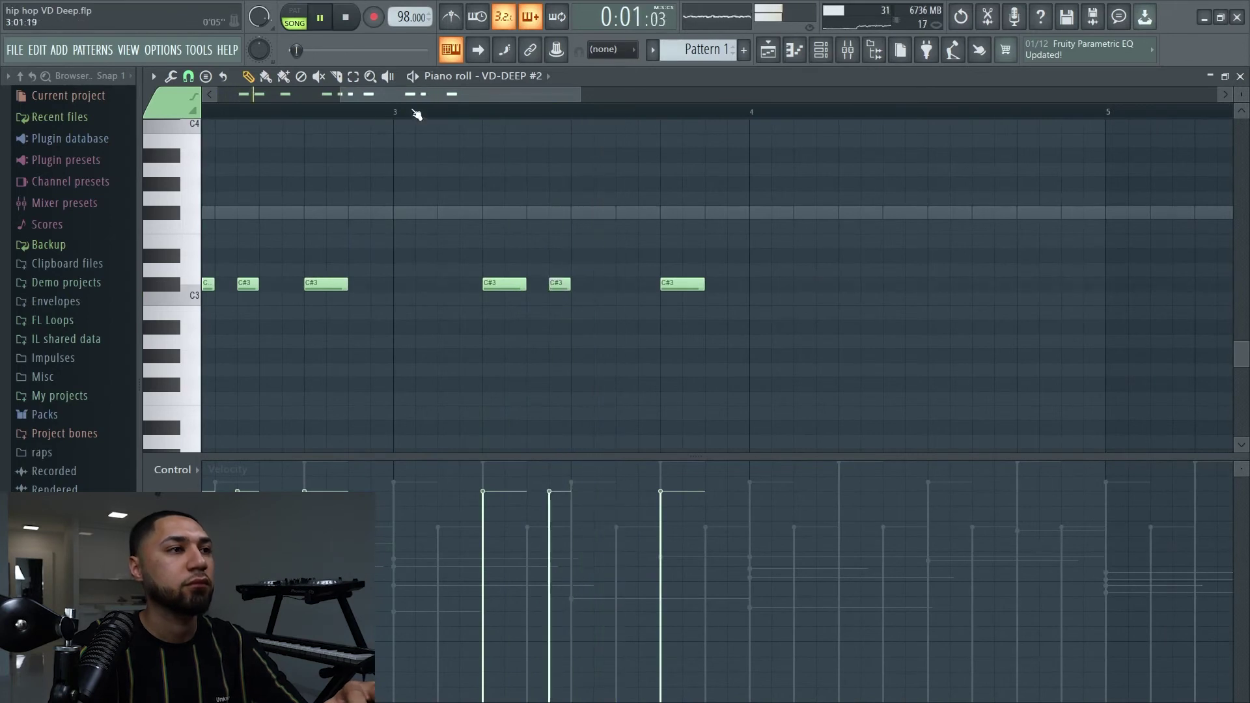
left_click_drag(346, 97, 220, 120)
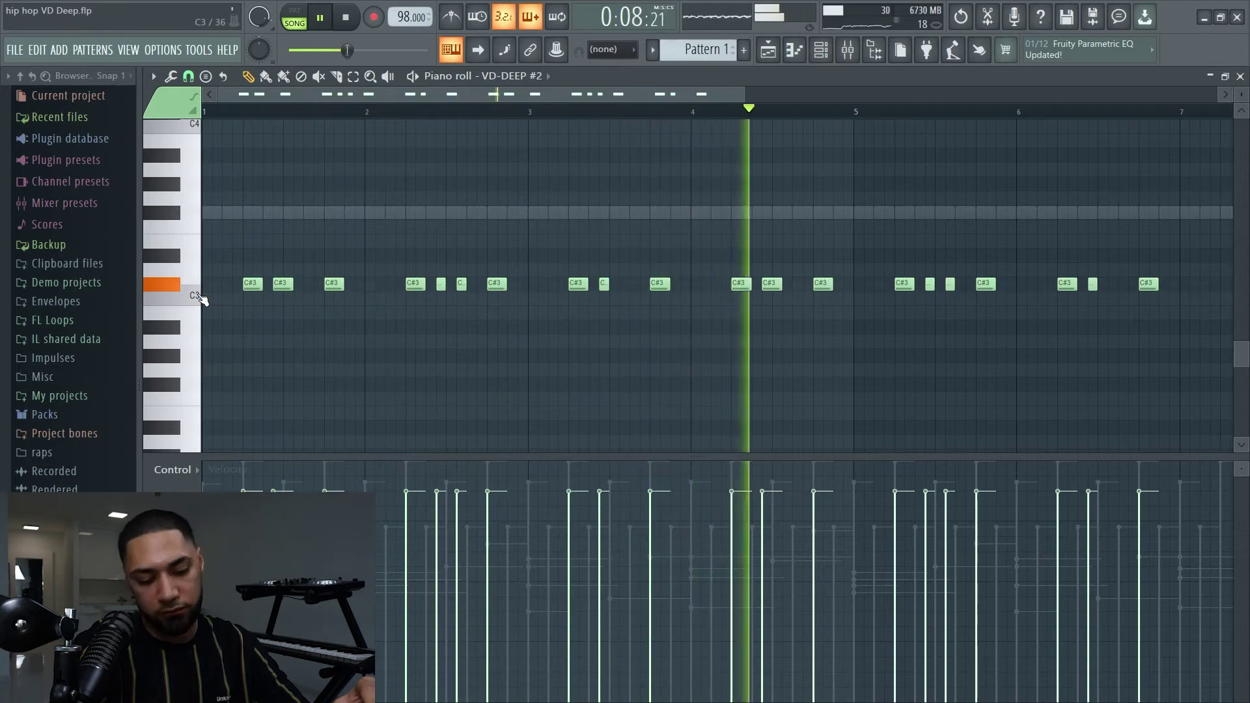
Place C3 notes at steps 1, 3 and 7 of bar 1 and at the start of bar 2
key("space")
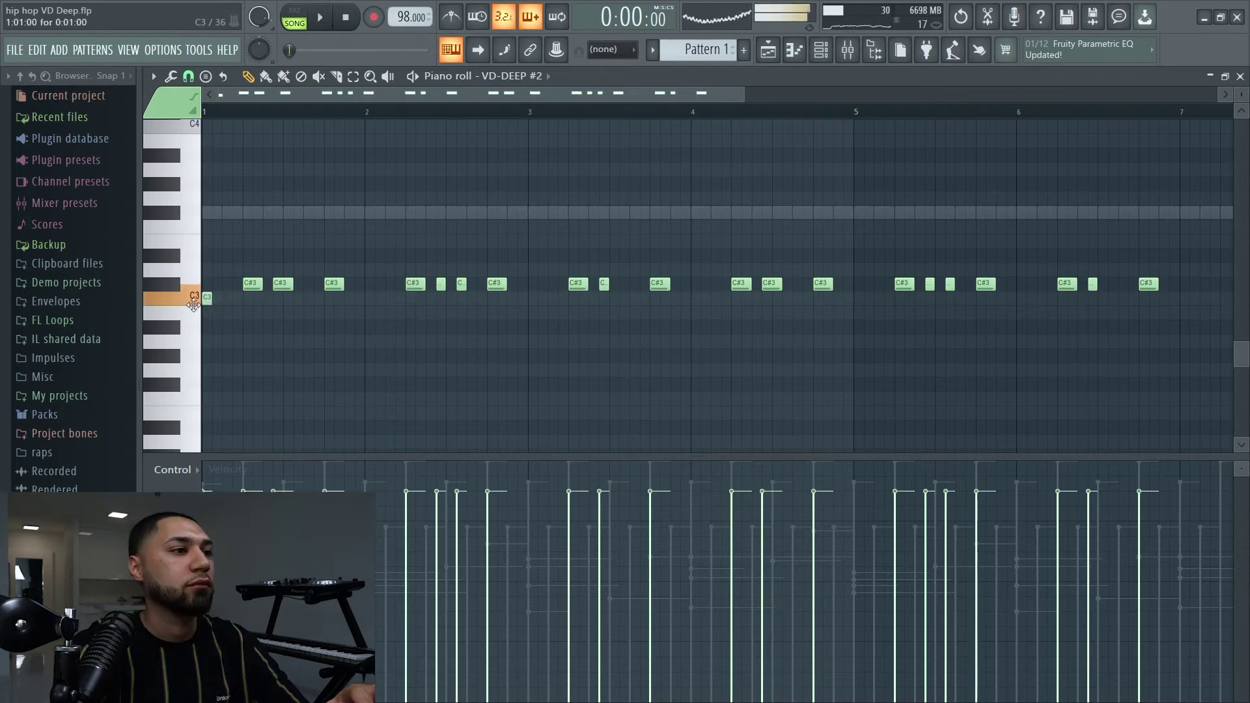
left_click(277, 299)
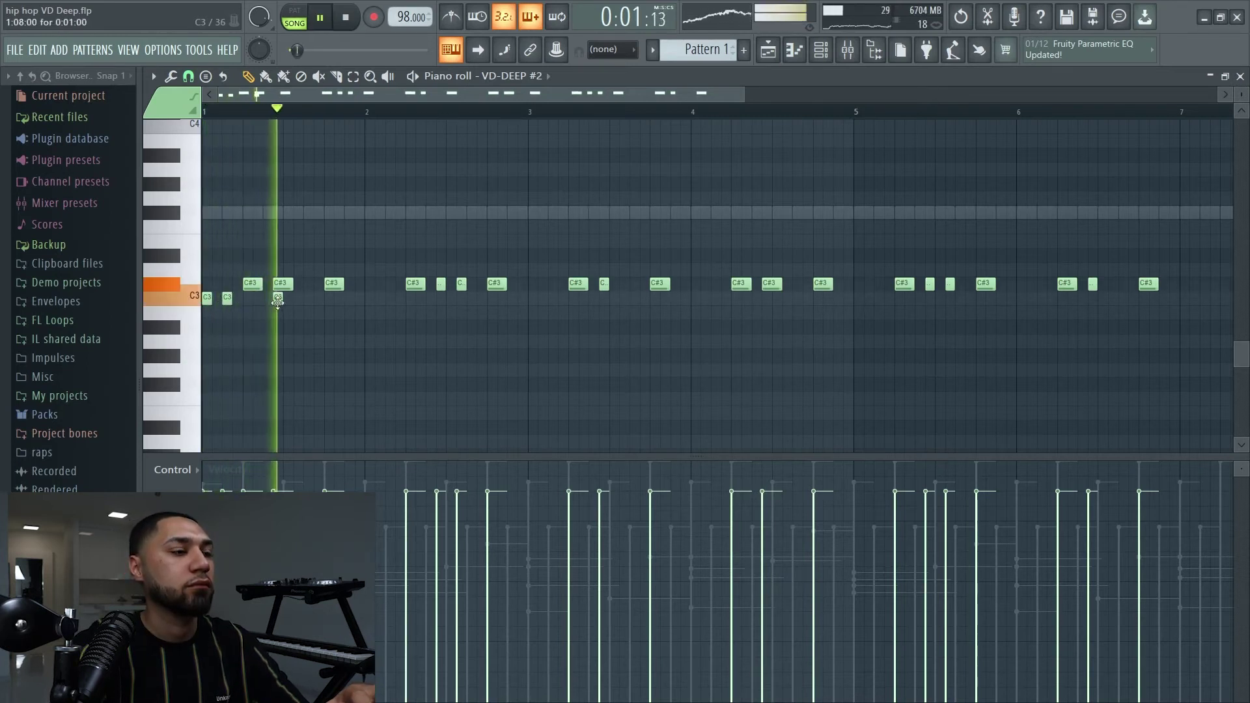
key("space")
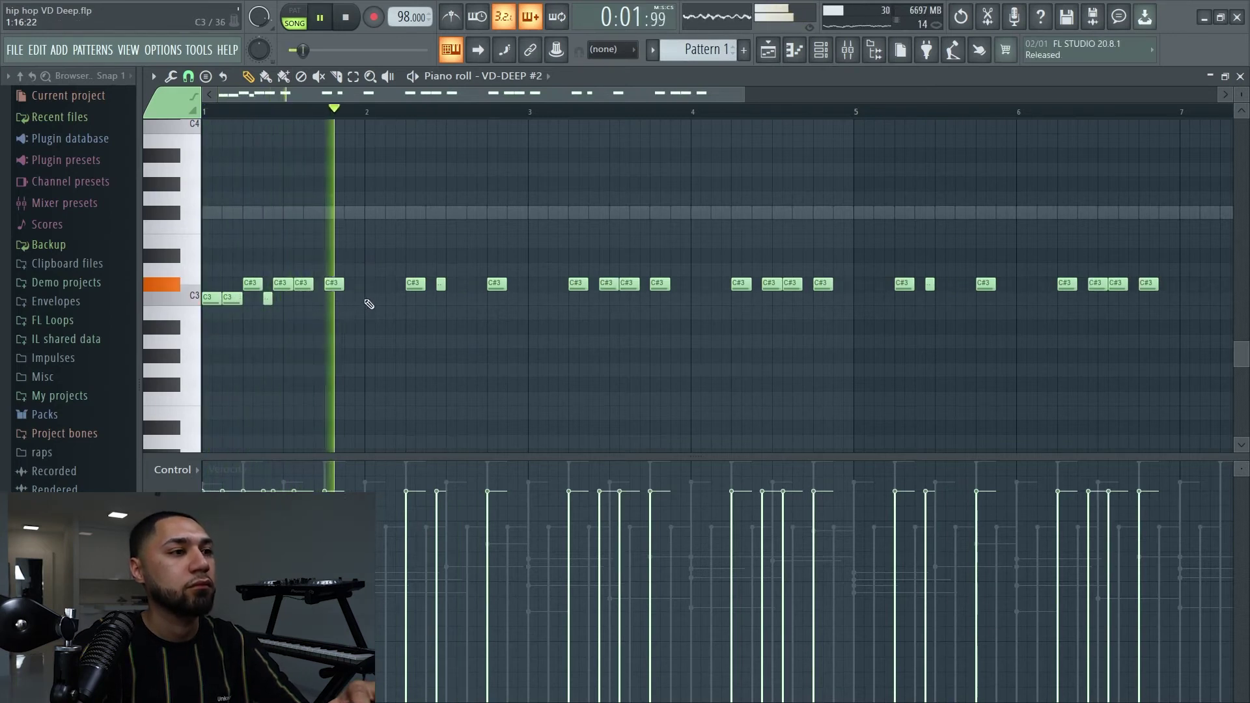
left_click(368, 301)
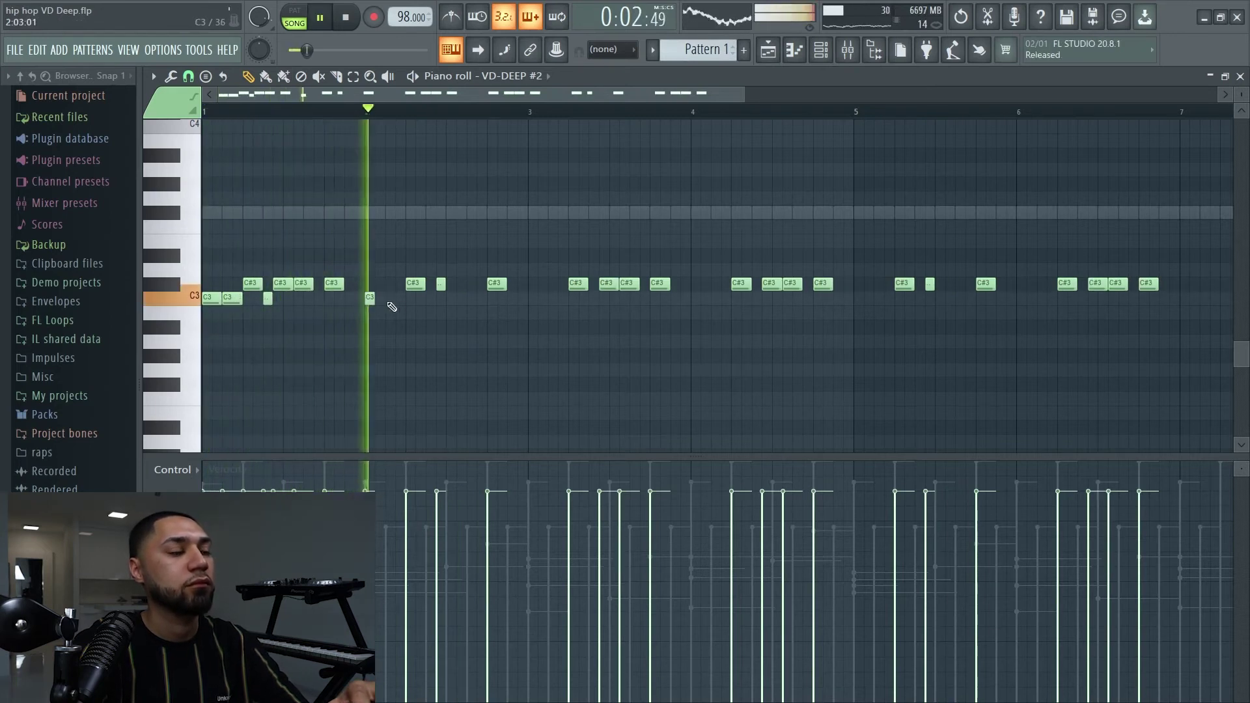
Add C3 notes at steps 7, 11 and 14 of bar 2 and at the start of bar 3
left_click(429, 300)
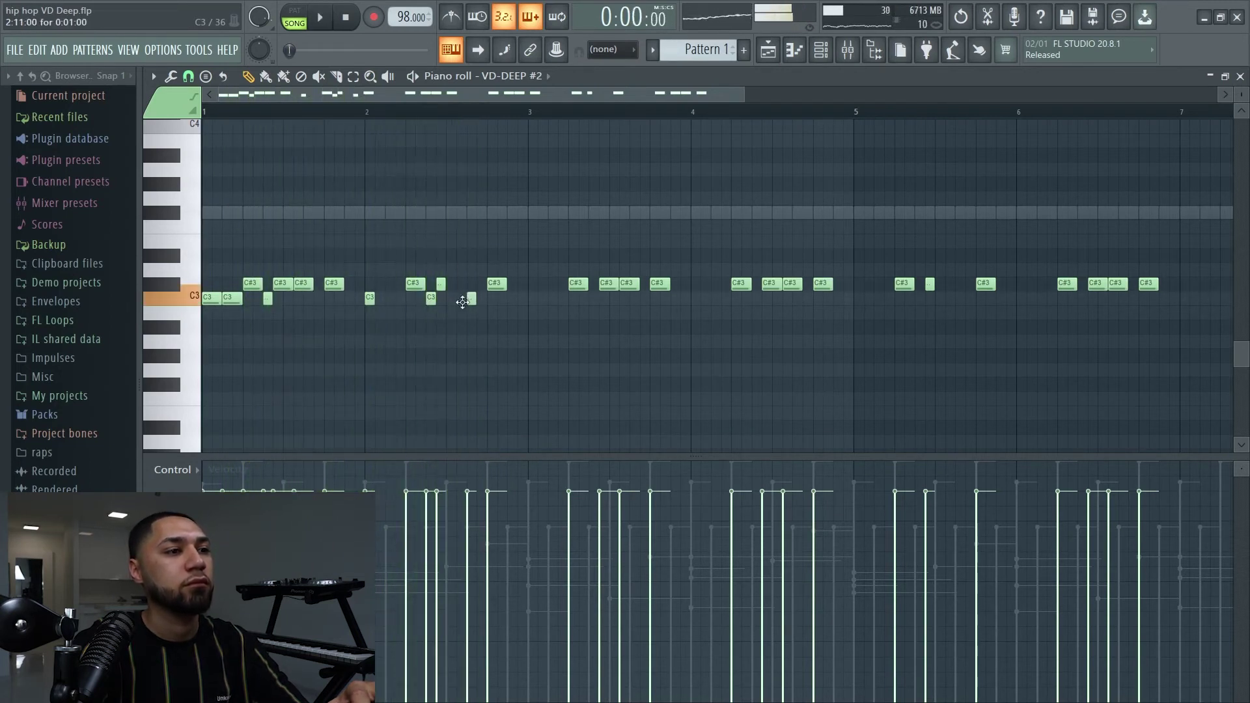
left_click(529, 299)
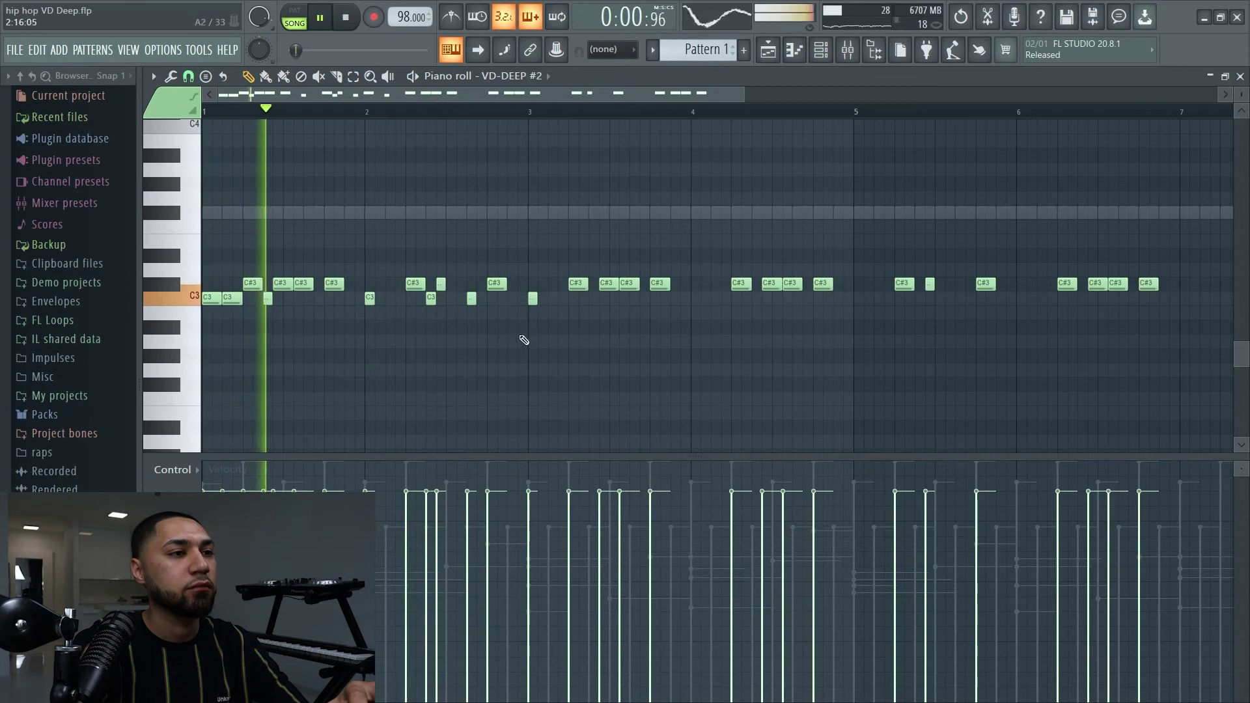
left_click(502, 299)
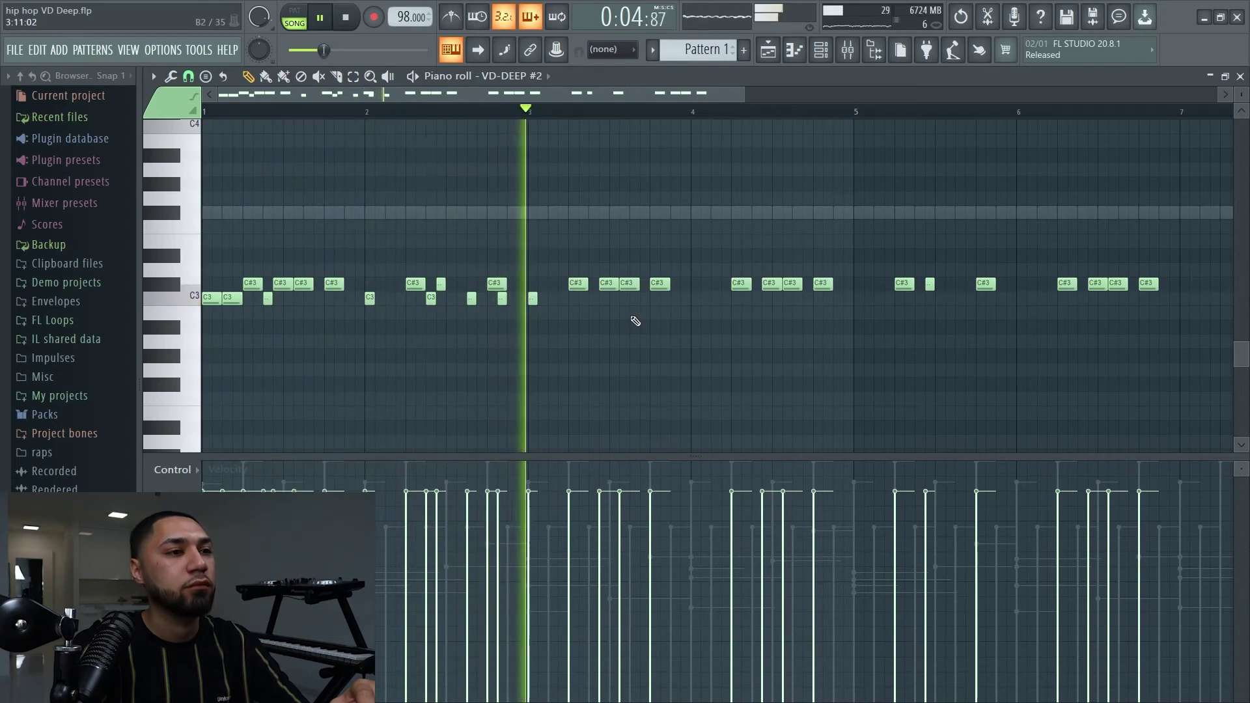
Add C3 notes at steps 7, 11 and 15 of bar 3 and at the start of bar 4 in VD-DEEP #2
left_click(694, 298)
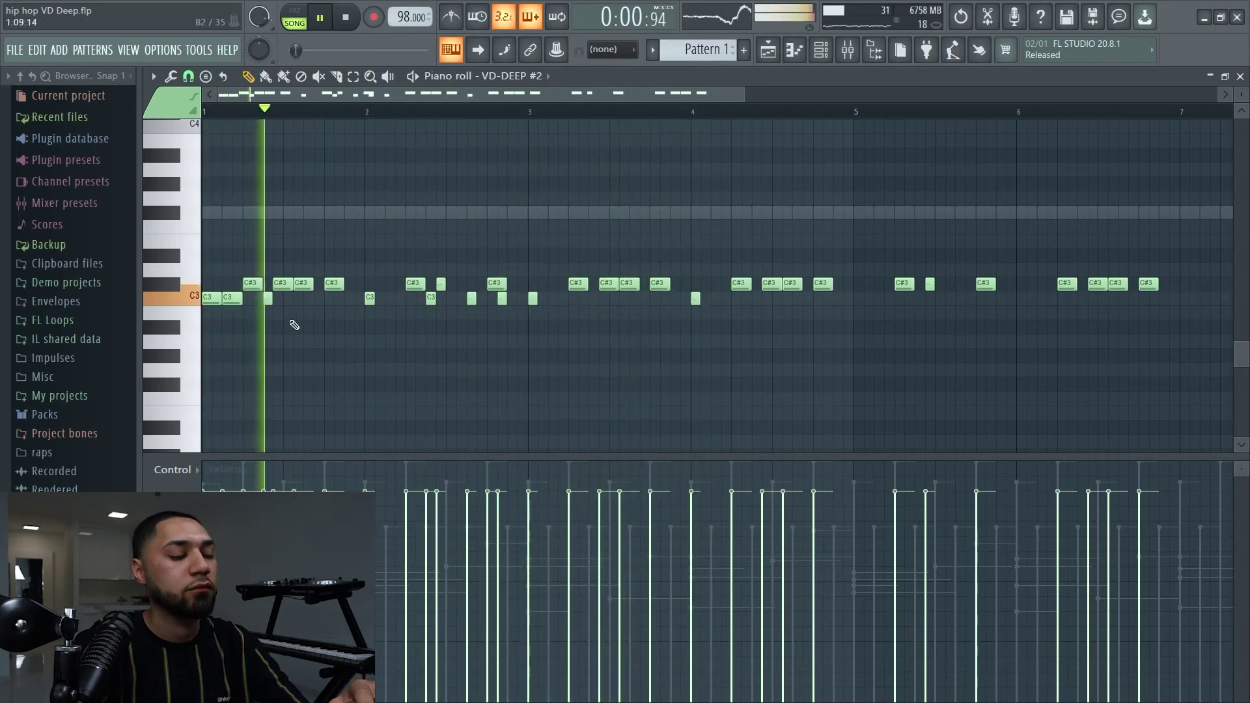
left_click(593, 299)
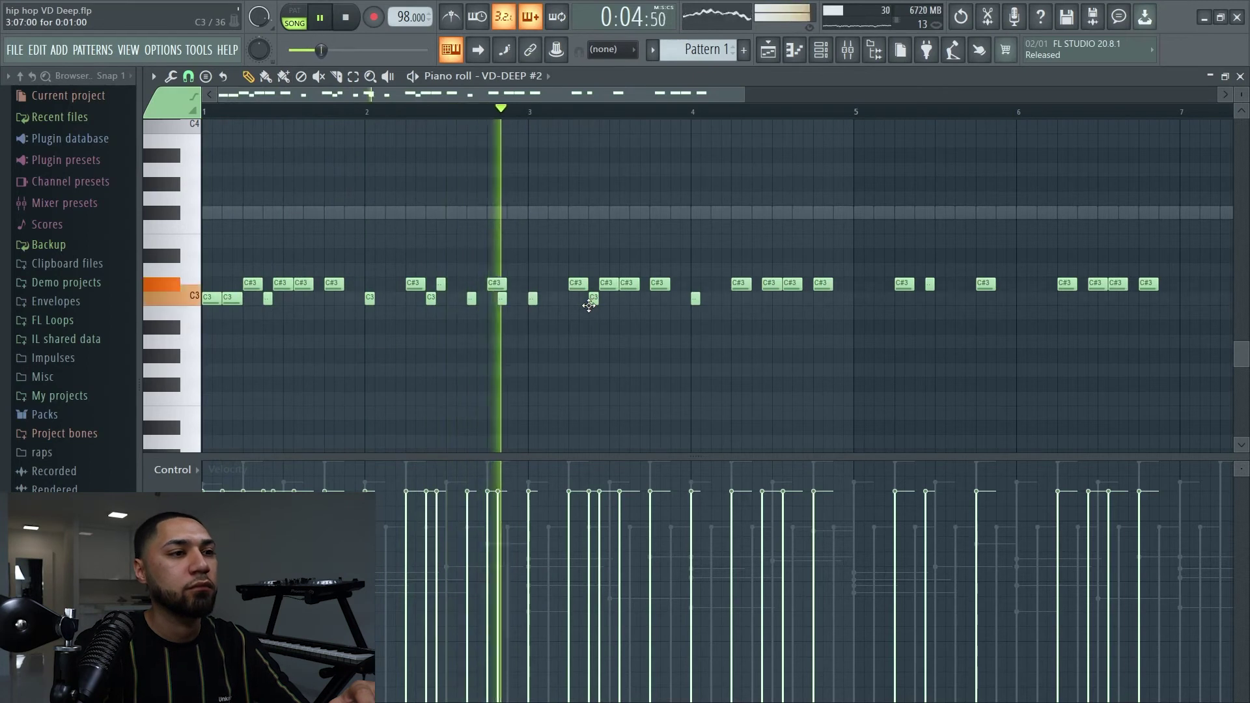
left_click(631, 299)
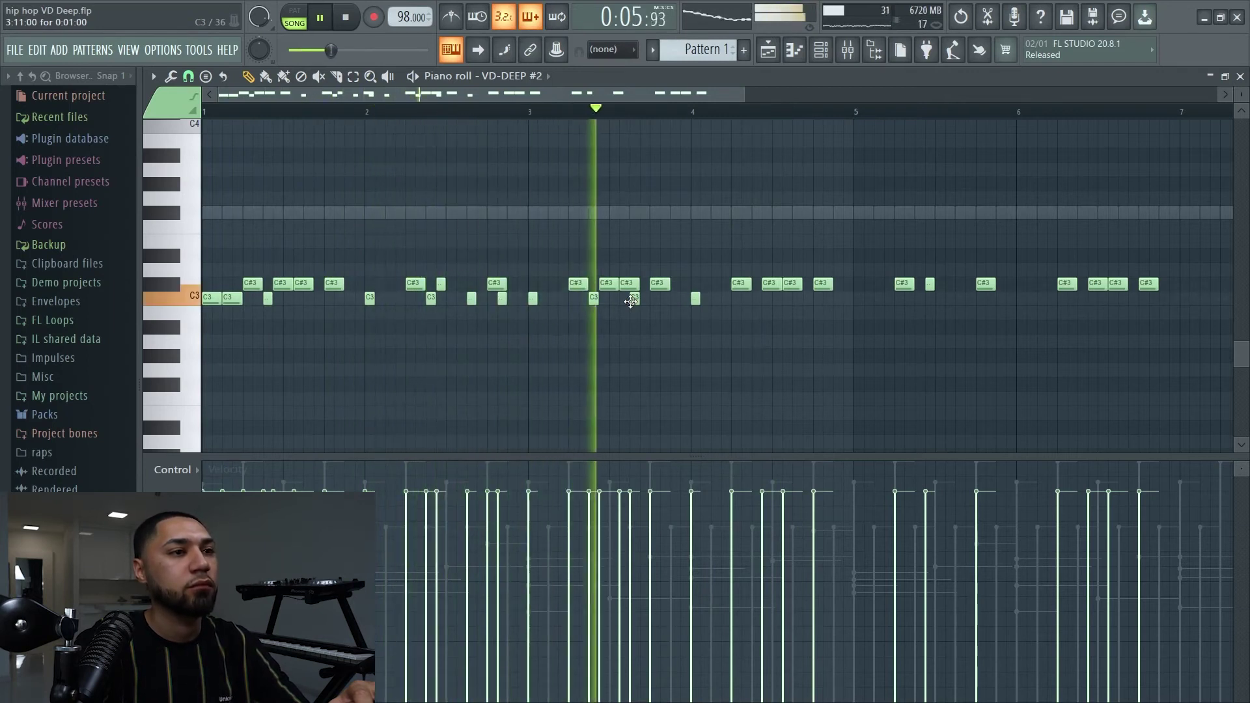
left_click(675, 300)
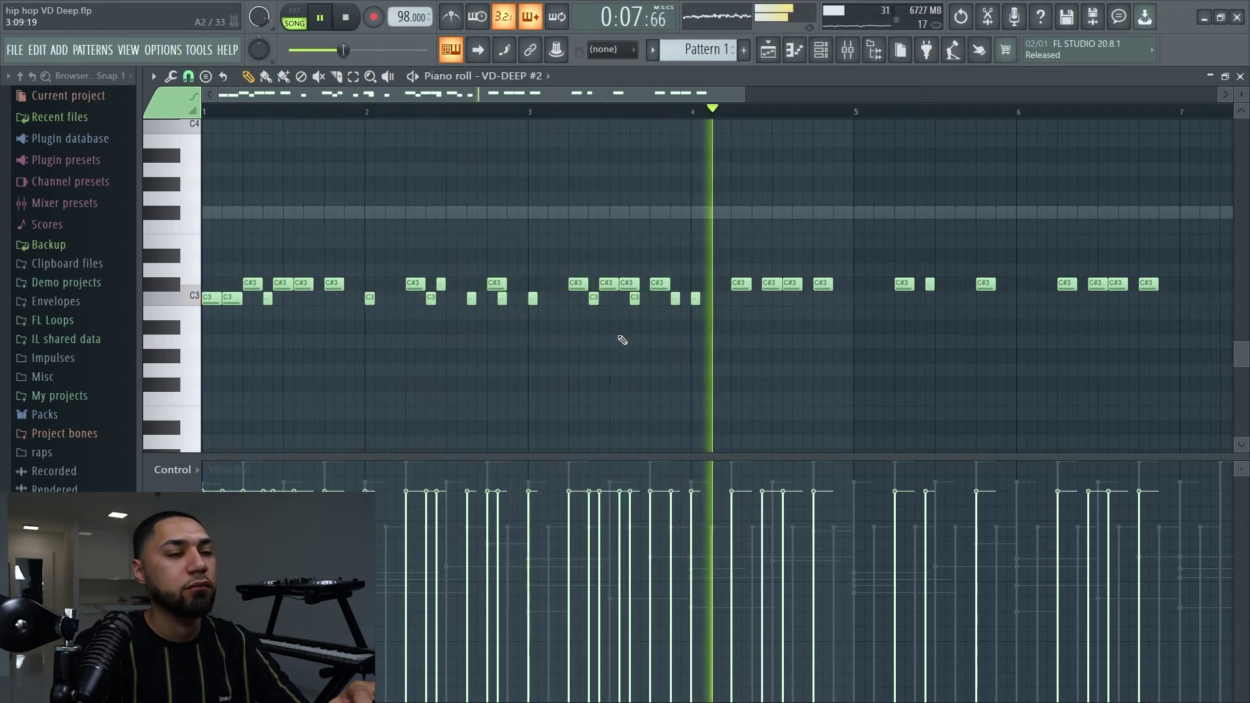
Repeat the C3 pattern across bars 4 to 6 and copy the combined C3 and C#3 pattern into bars 7 and 8
right_click(696, 298)
right_click(741, 284)
right_click(772, 284)
right_click(792, 283)
right_click(1149, 283)
right_click(1118, 284)
right_click(1098, 283)
key("space")
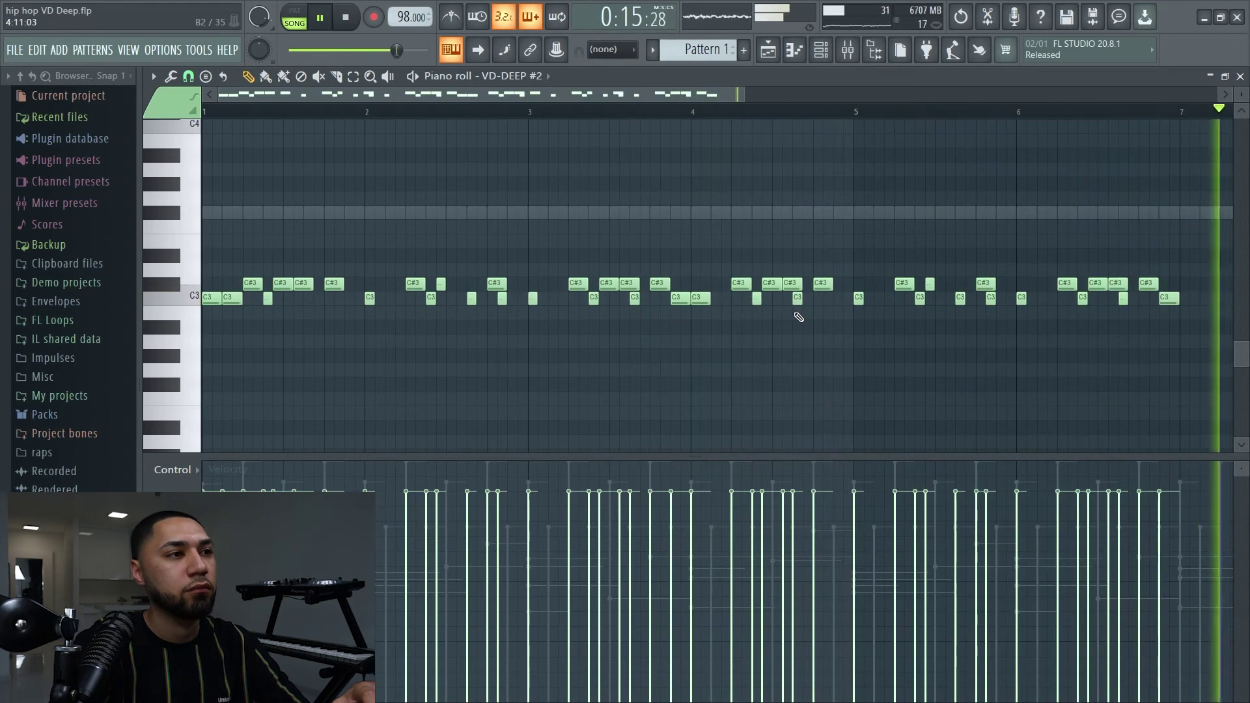
left_click_drag(743, 93, 1030, 145)
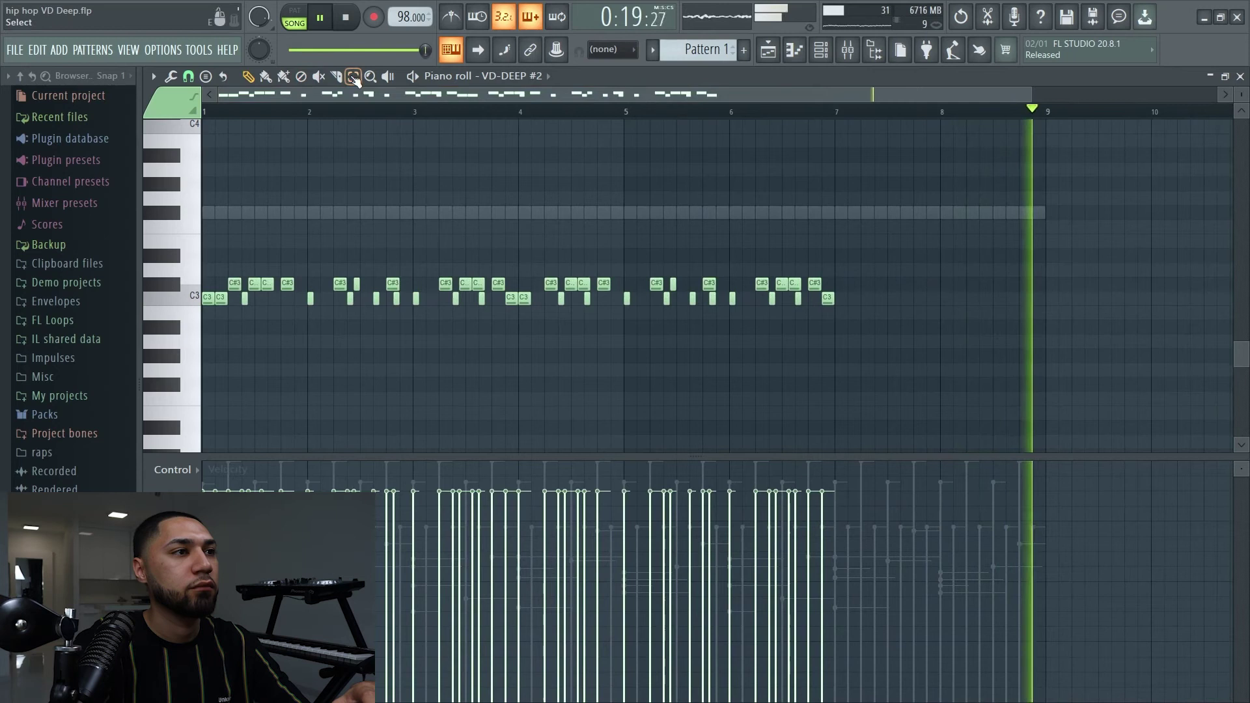
left_click_drag(866, 207, 528, 384)
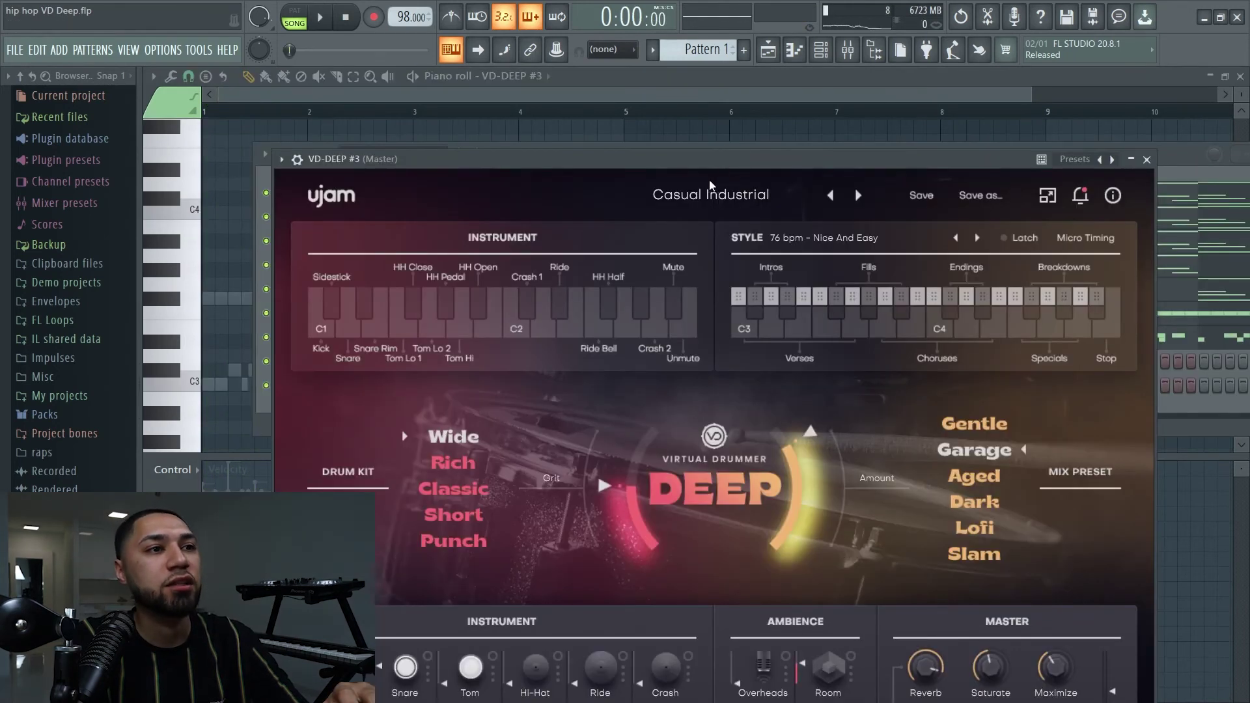
Place short A#3 notes in VD-DEEP #3 at step 3 of bars 1 and 2 and at step 4 of bar 3
key("space")
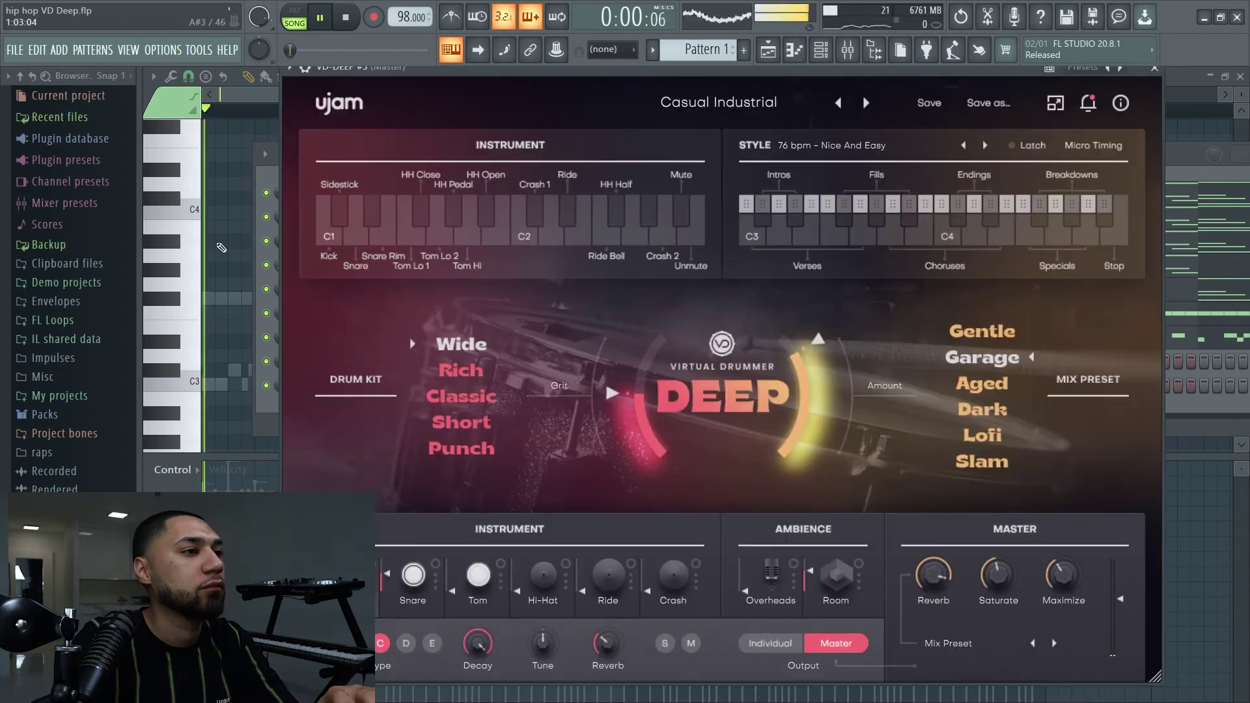
left_click(219, 242)
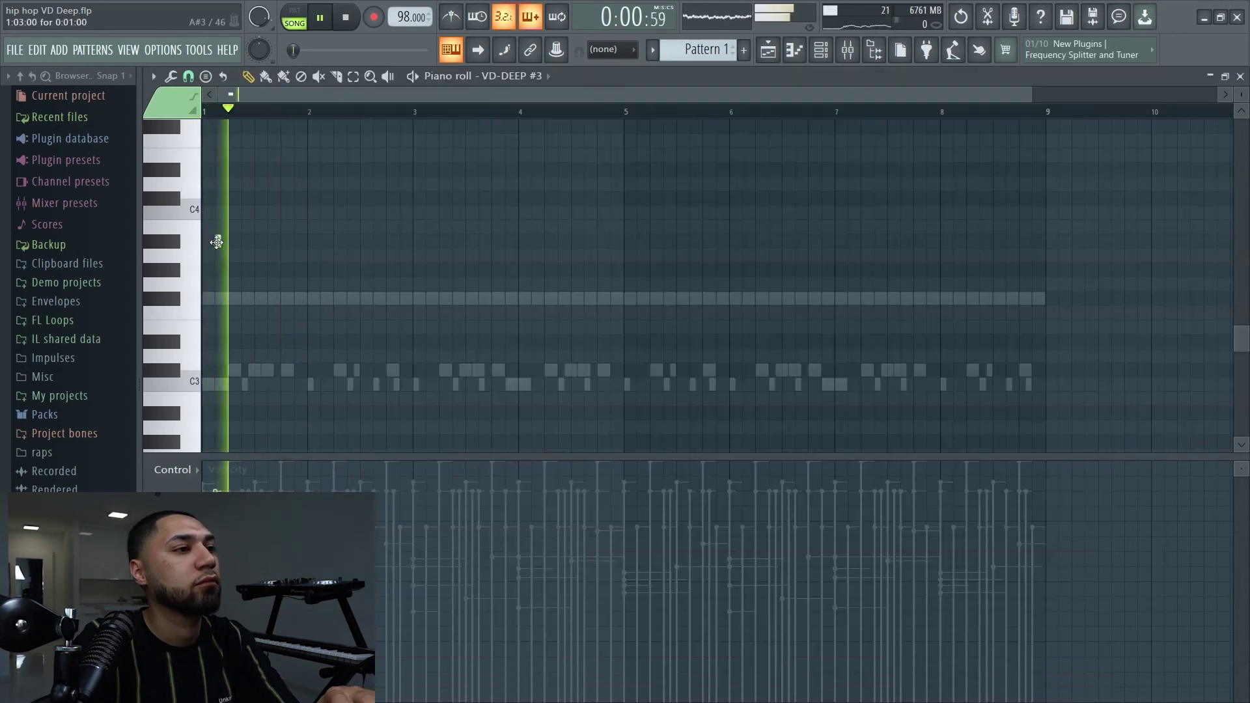
left_click(324, 241)
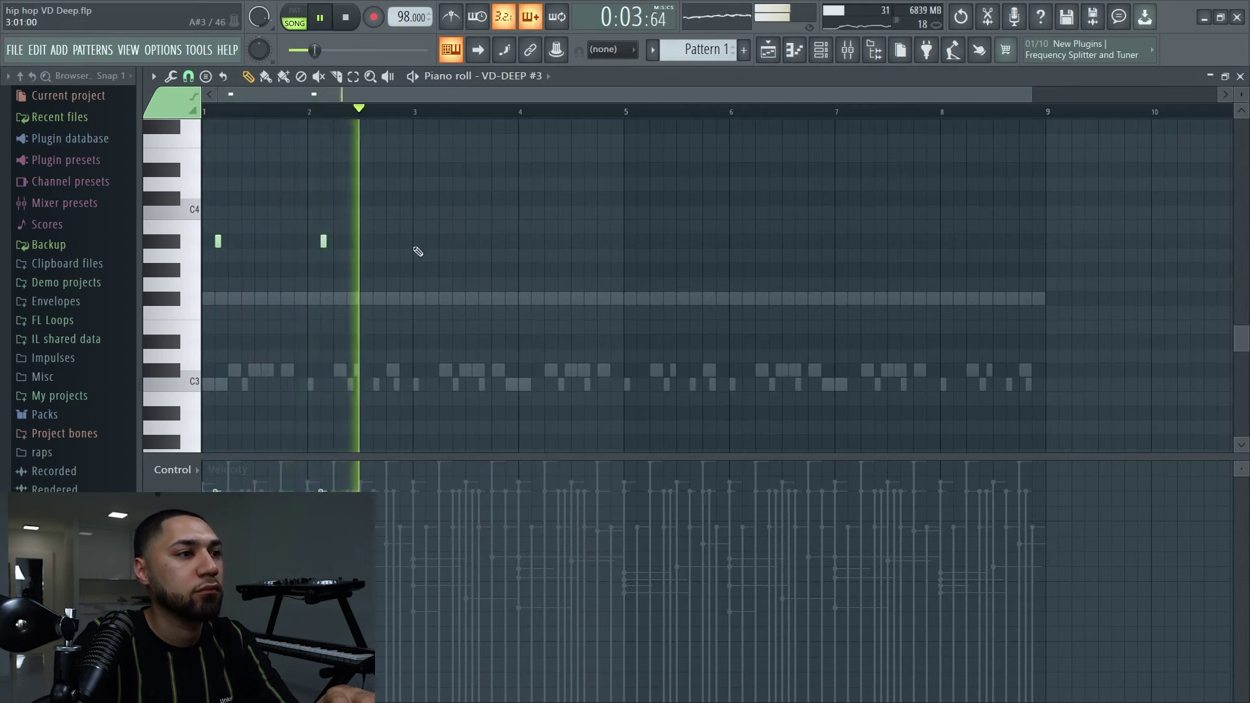
left_click(441, 240)
right_click(445, 243)
left_click(431, 241)
key("space")
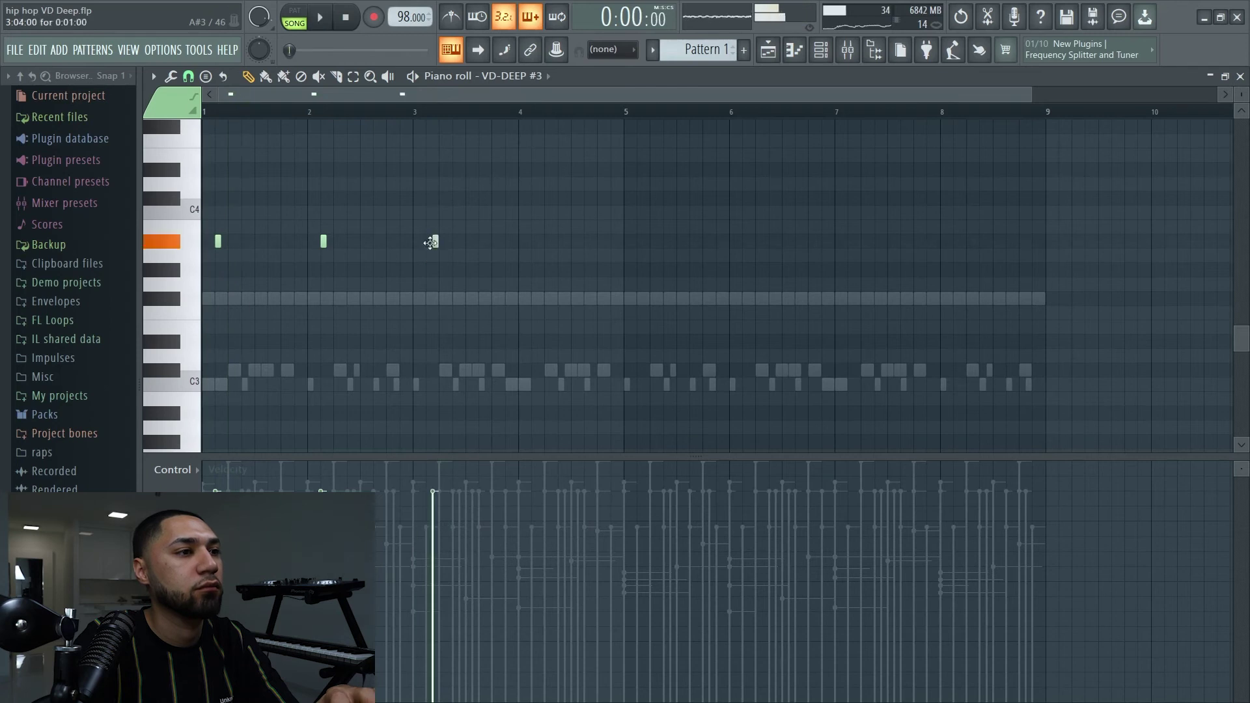
Arrange the A#3 hits of VD-DEEP #3 at step 3 of bars 1, 3, 5 and 7 while playing the beat back
key("space")
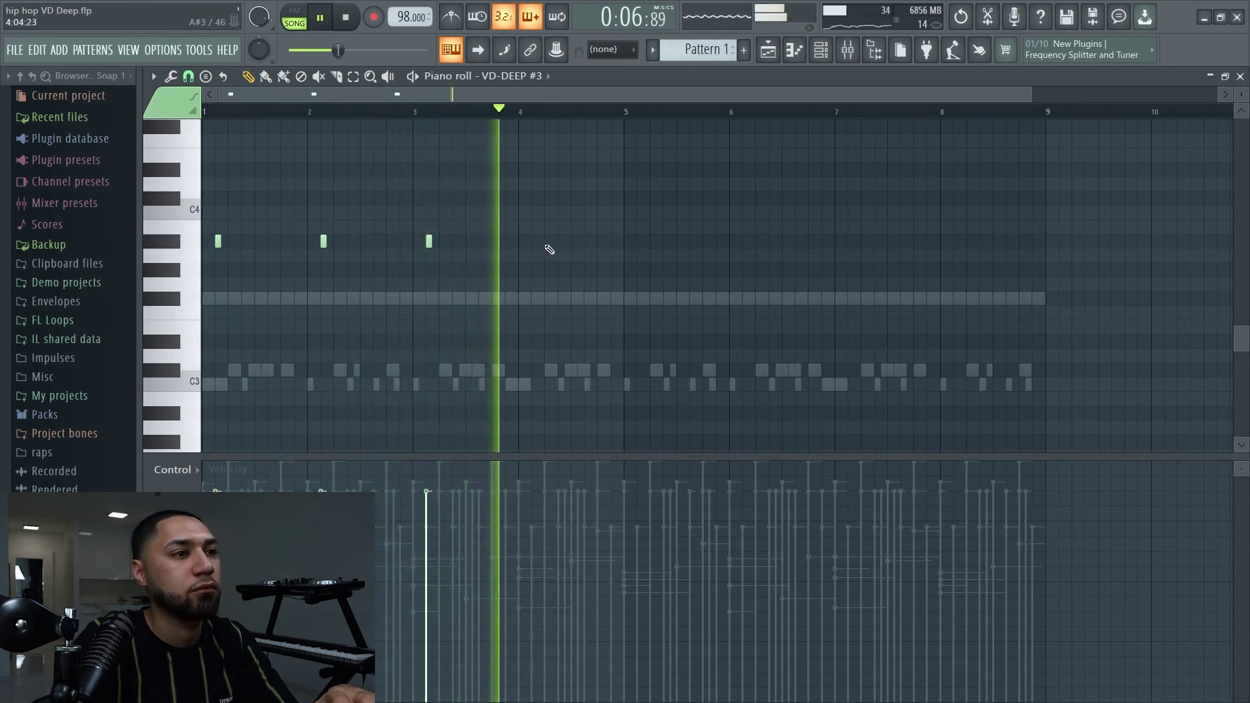
key("space")
key("space")
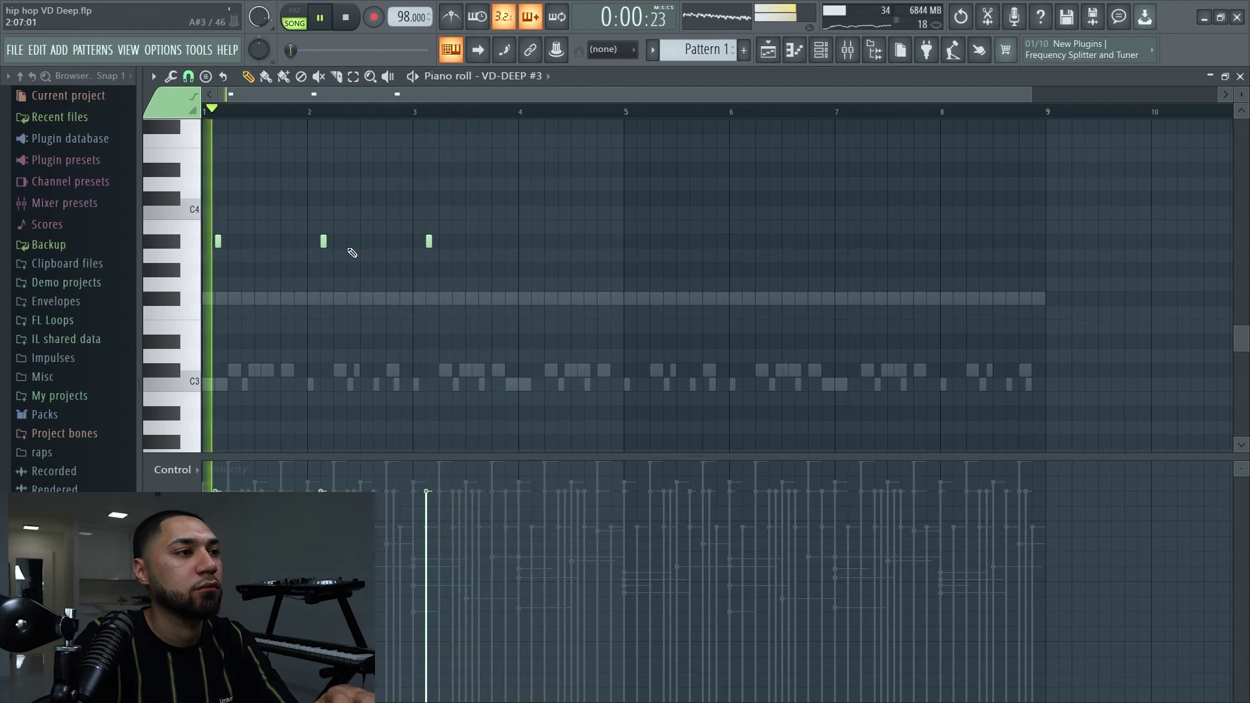
key("space")
Place short B4 notes for 808 SUB_POWER at steps 1, 3 and 7 of bar 1
key("F6")
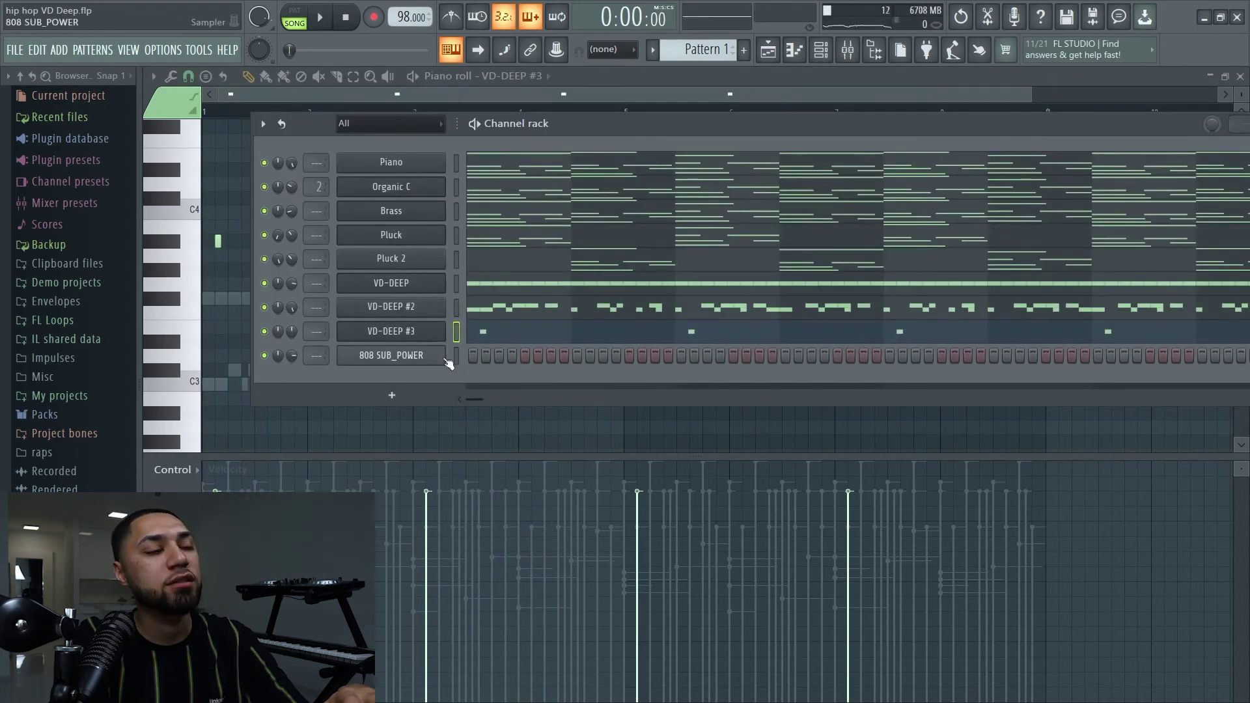
key("space")
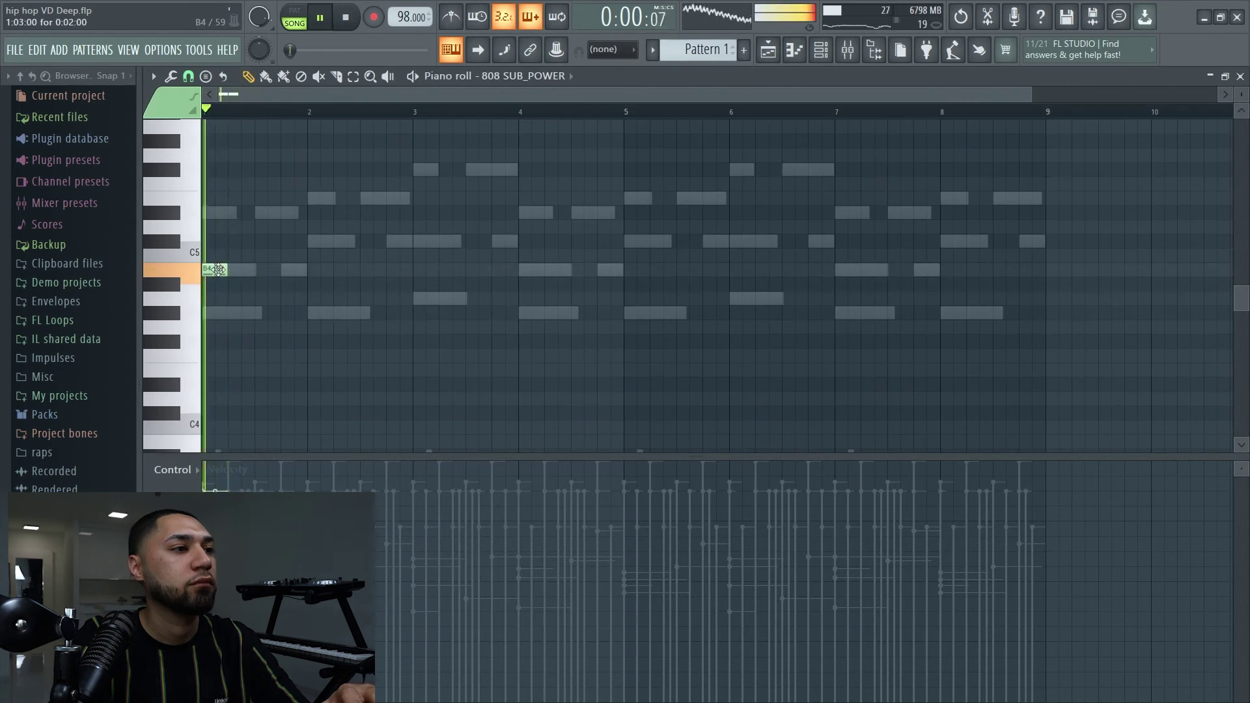
left_click(245, 271)
key("space")
key("space")
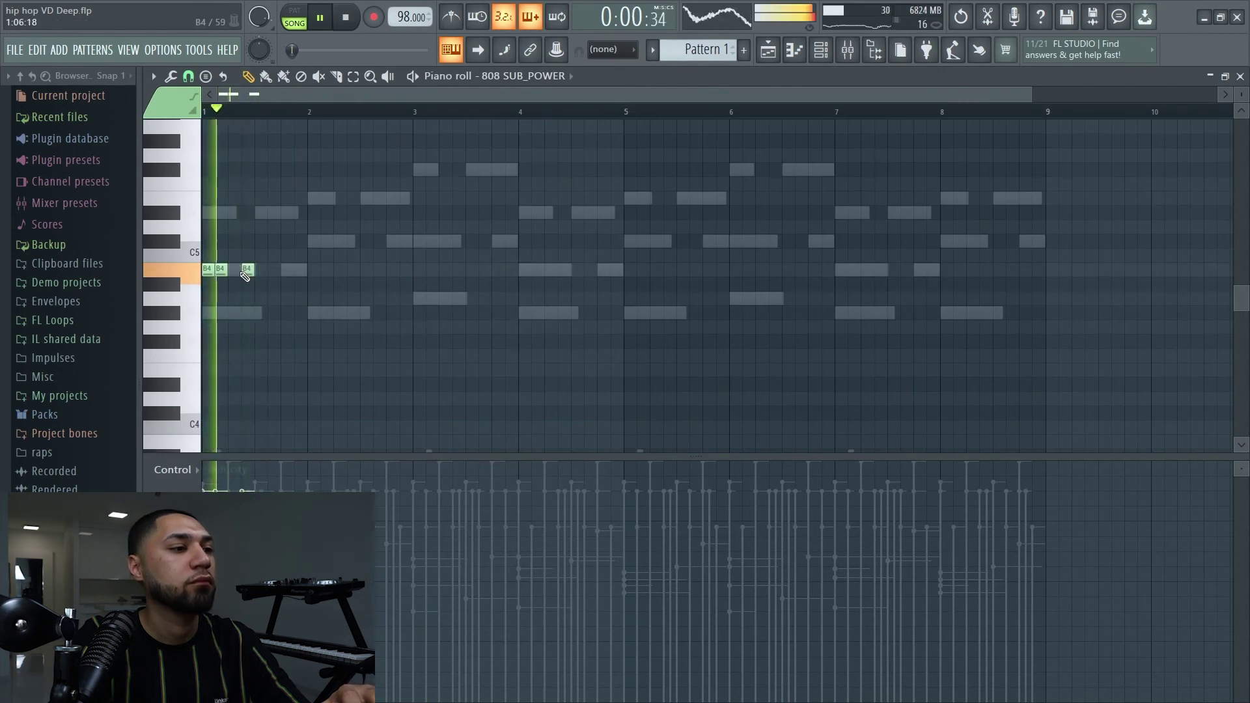
Add 808 notes: E5 at the start of bar 2, C#5 at steps 7 and 11, and A4 at the start of bar 3
key("space")
key("F6")
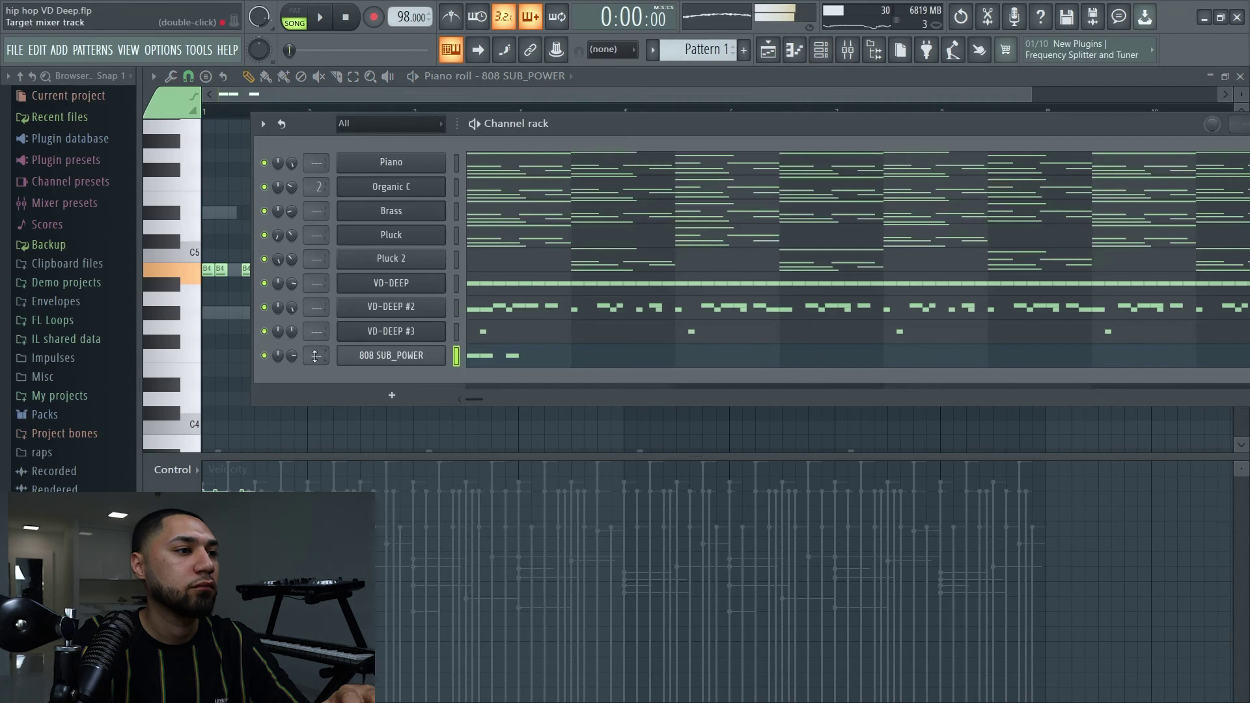
key("F6")
key("space")
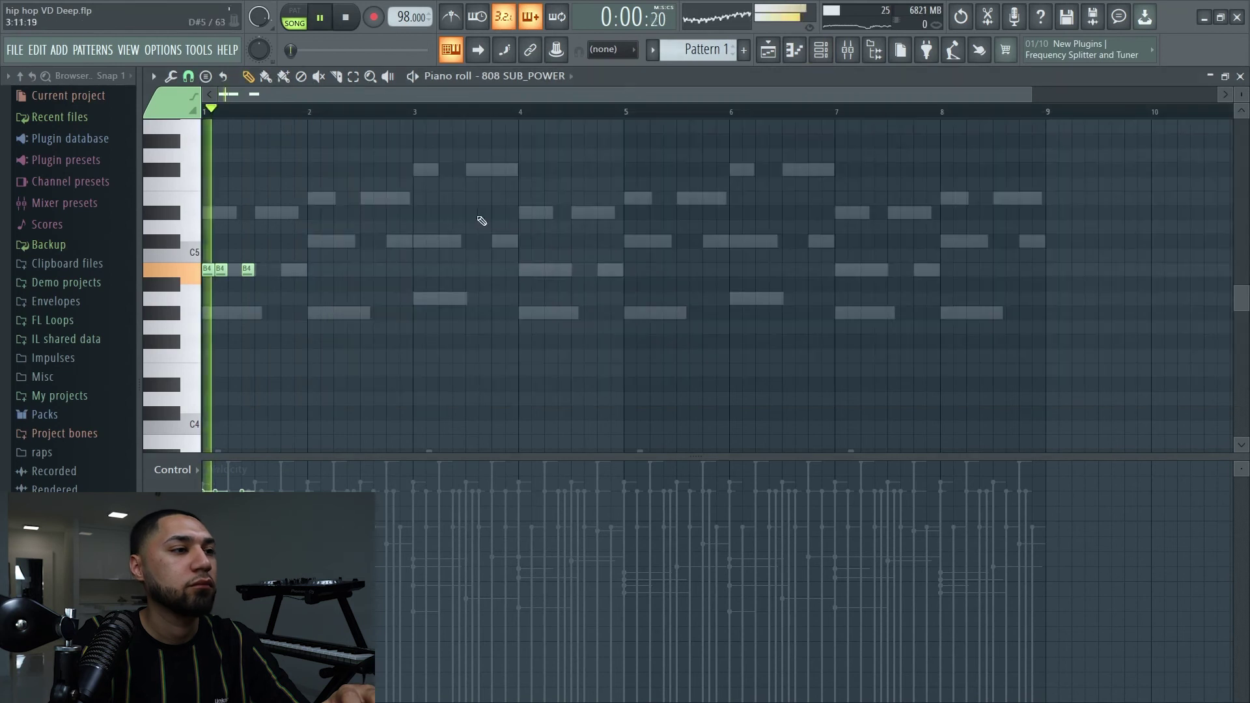
left_click(314, 198)
left_click(350, 242)
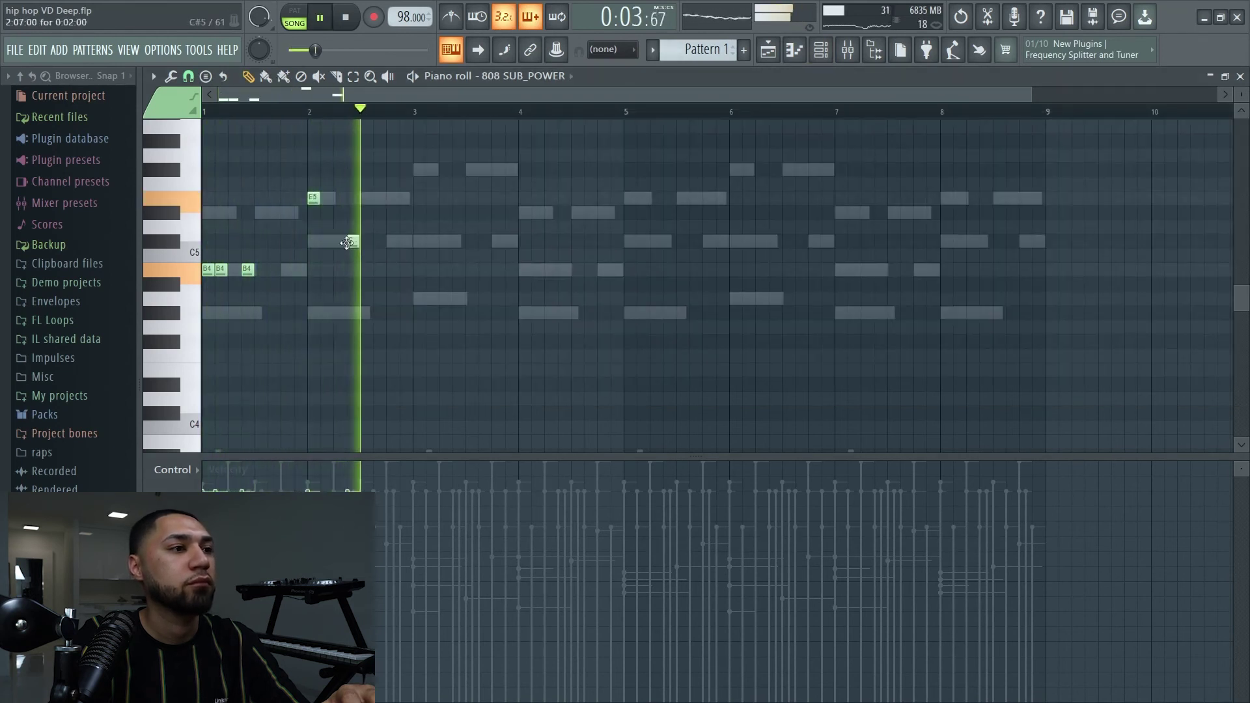
left_click(374, 243)
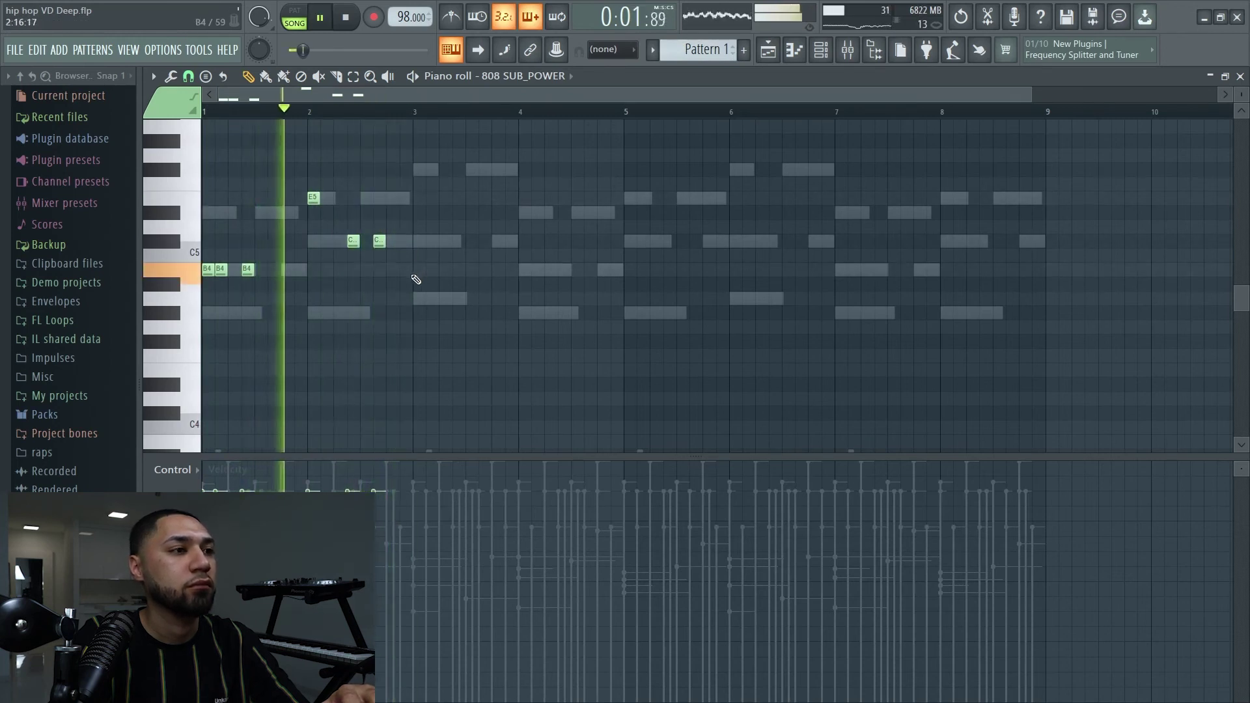
left_click(417, 299)
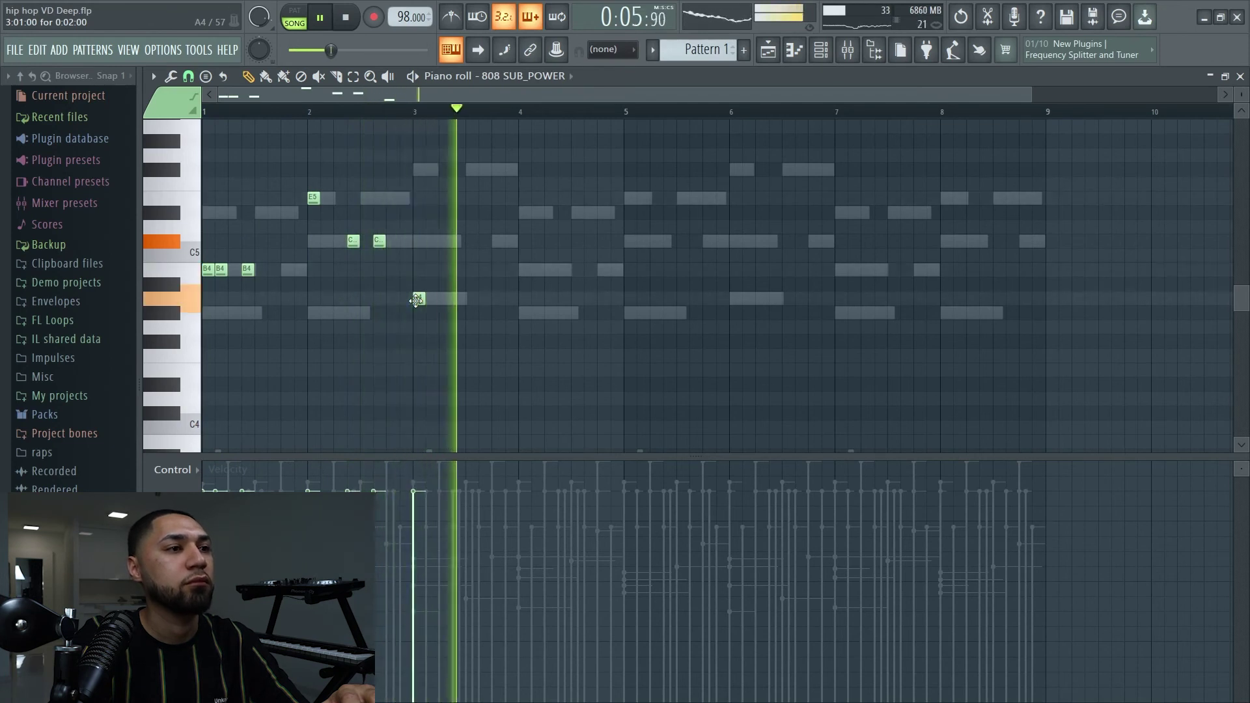
key("space")
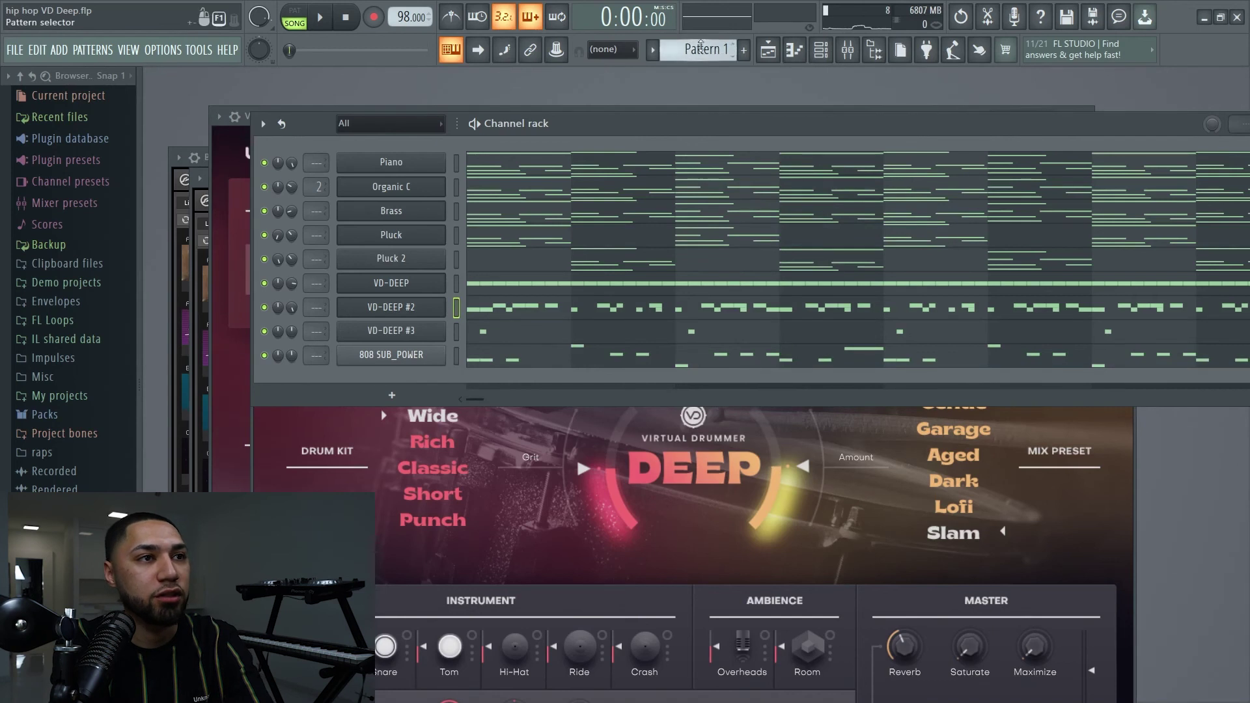
Switch to Pattern 2 and set the VD-DEEP style to 98 bpm - It Wasn't Me
left_click(700, 46)
left_click(796, 211)
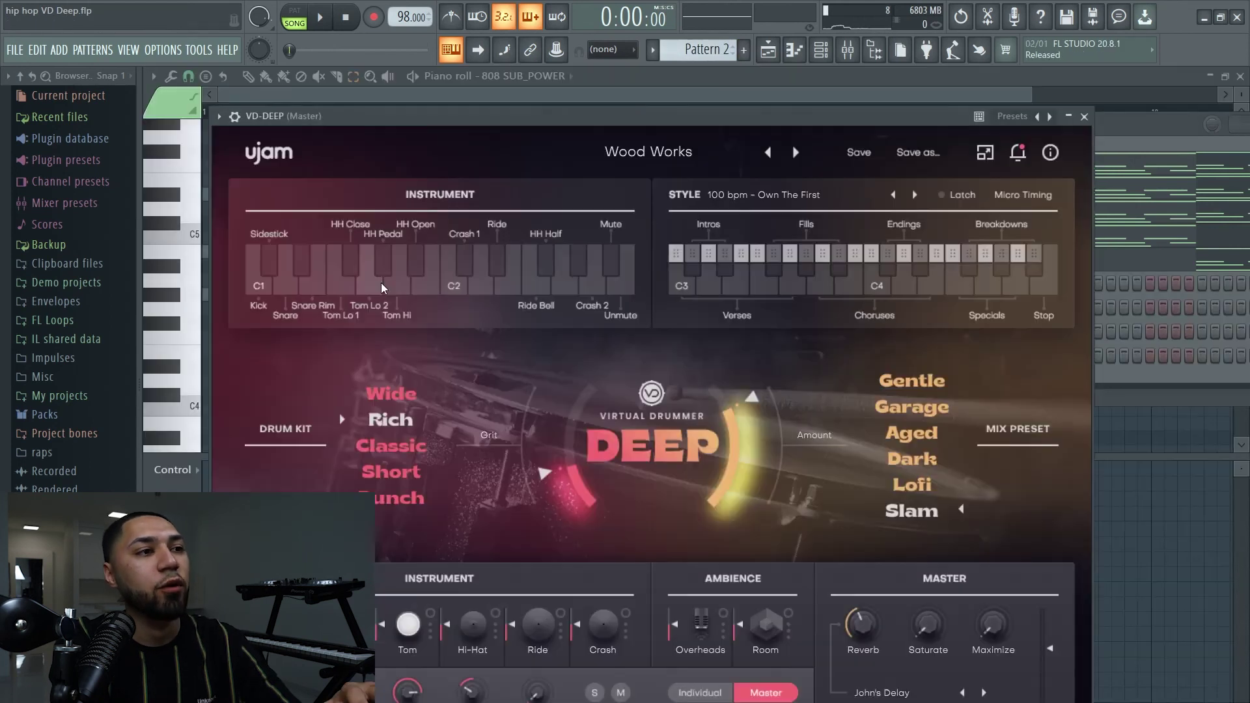
left_click(749, 197)
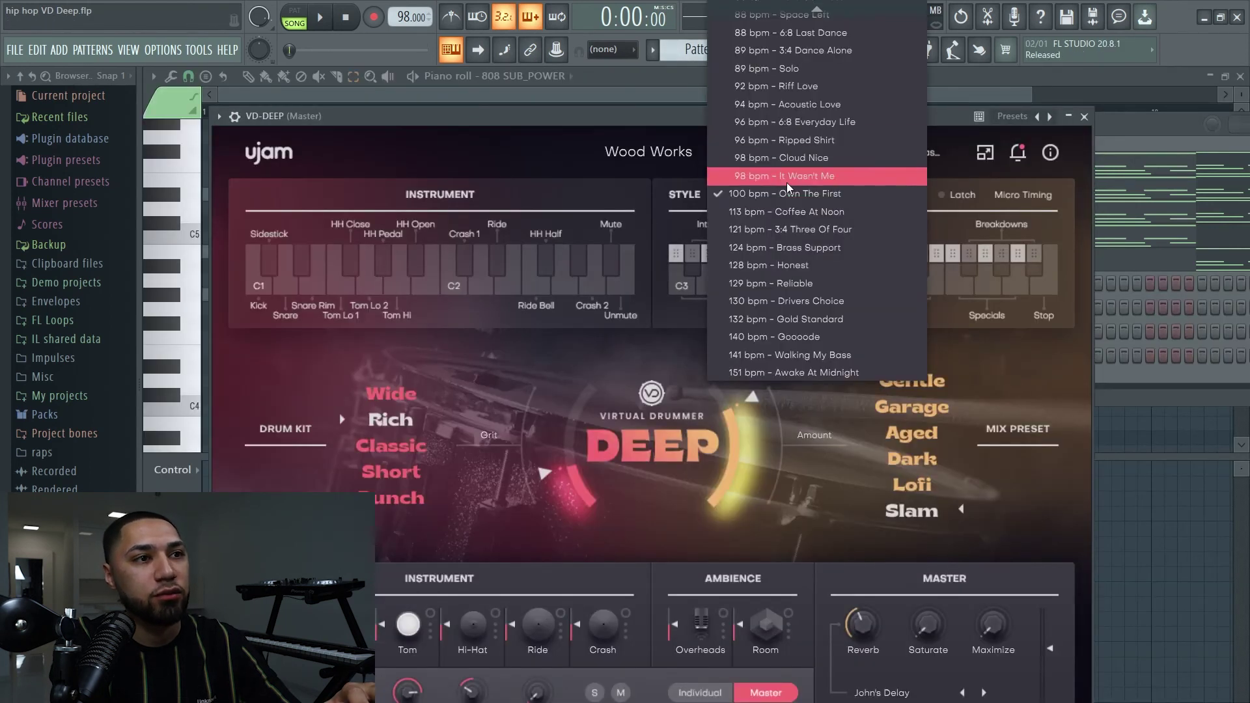
left_click(788, 178)
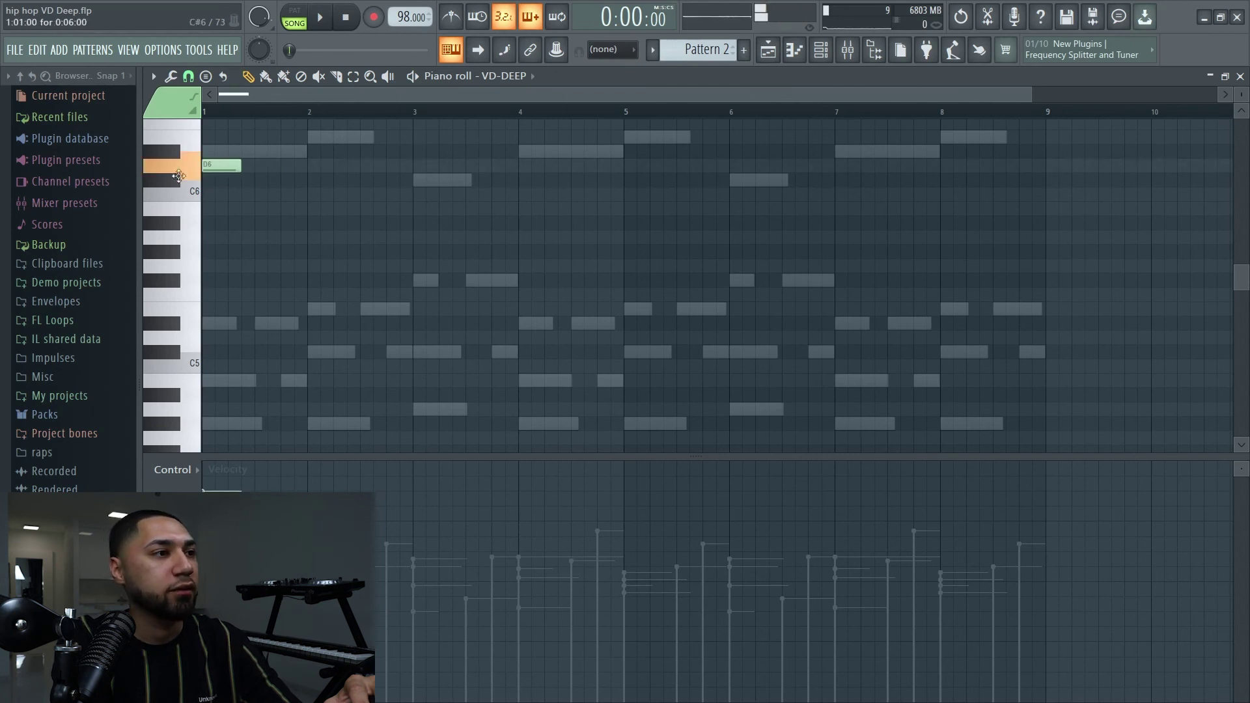
Extend the VD-DEEP D6 note from the start of bar 1 across all eight bars
left_click_drag(234, 166, 943, 187)
scroll(767, 326, "up", 4)
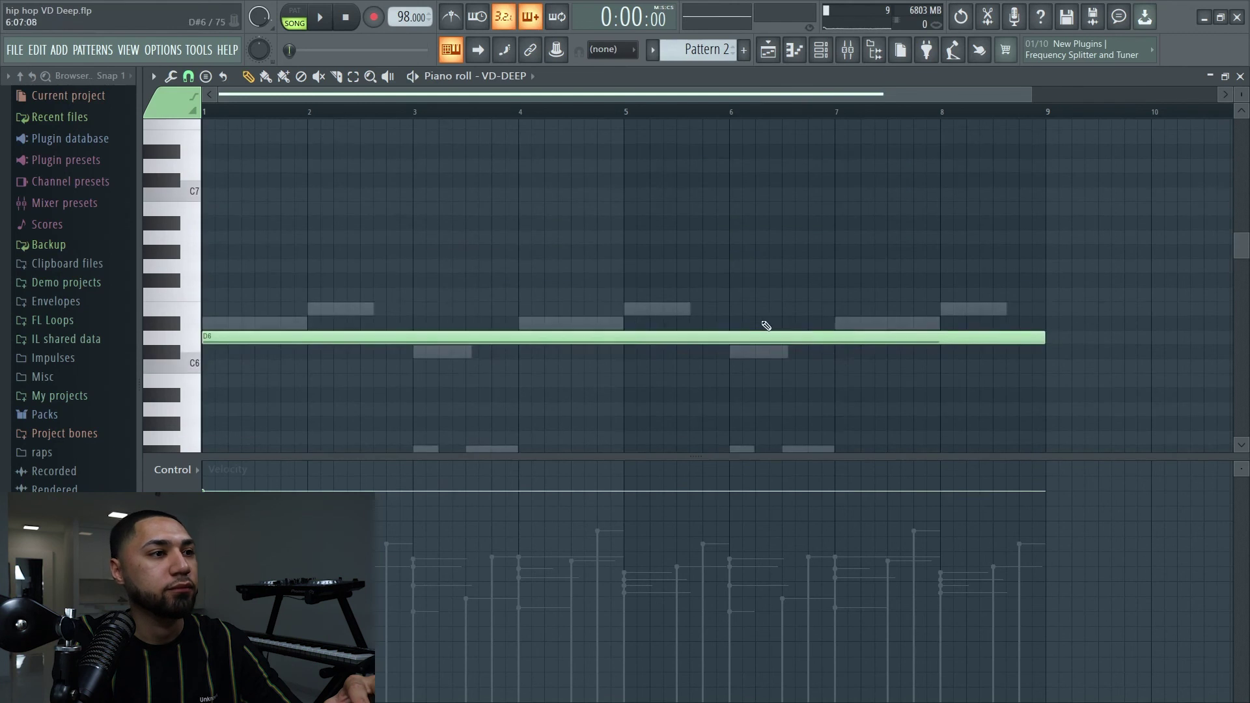
scroll(764, 314, "down", 1)
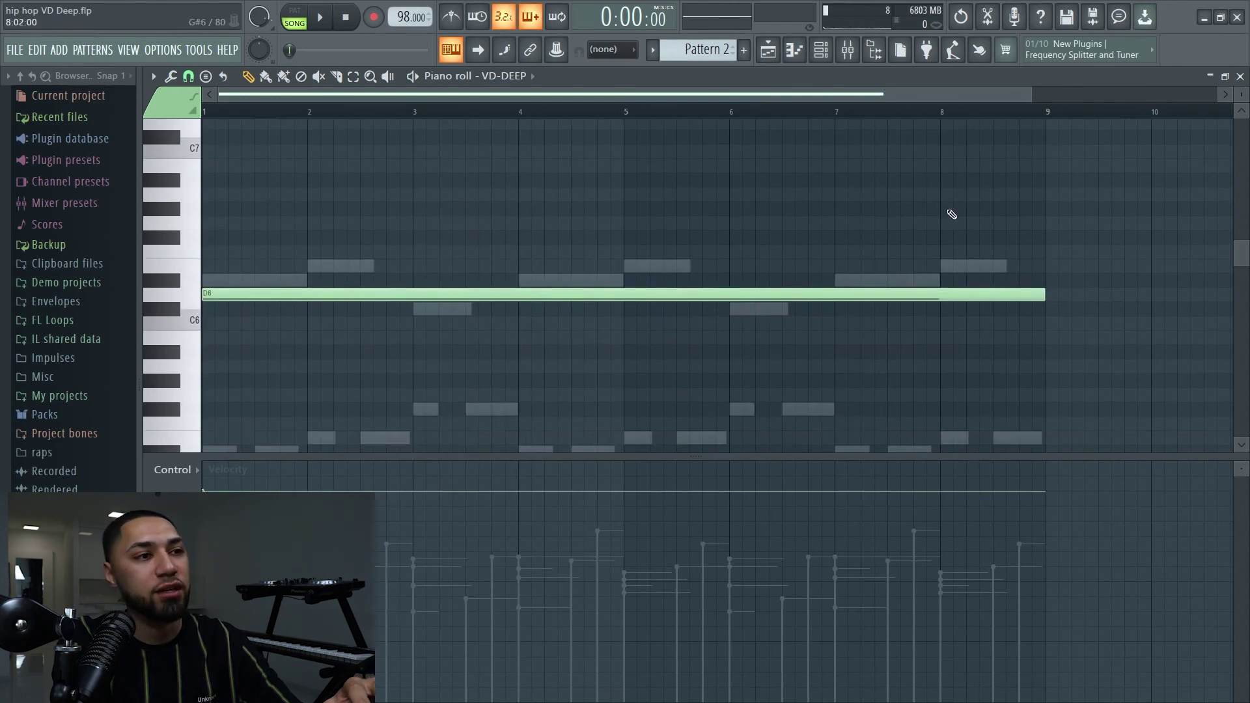
Play Pattern 2 in pattern mode and set the VD-DEEP channel volume to about 87%
key("l")
key("F6")
key("space")
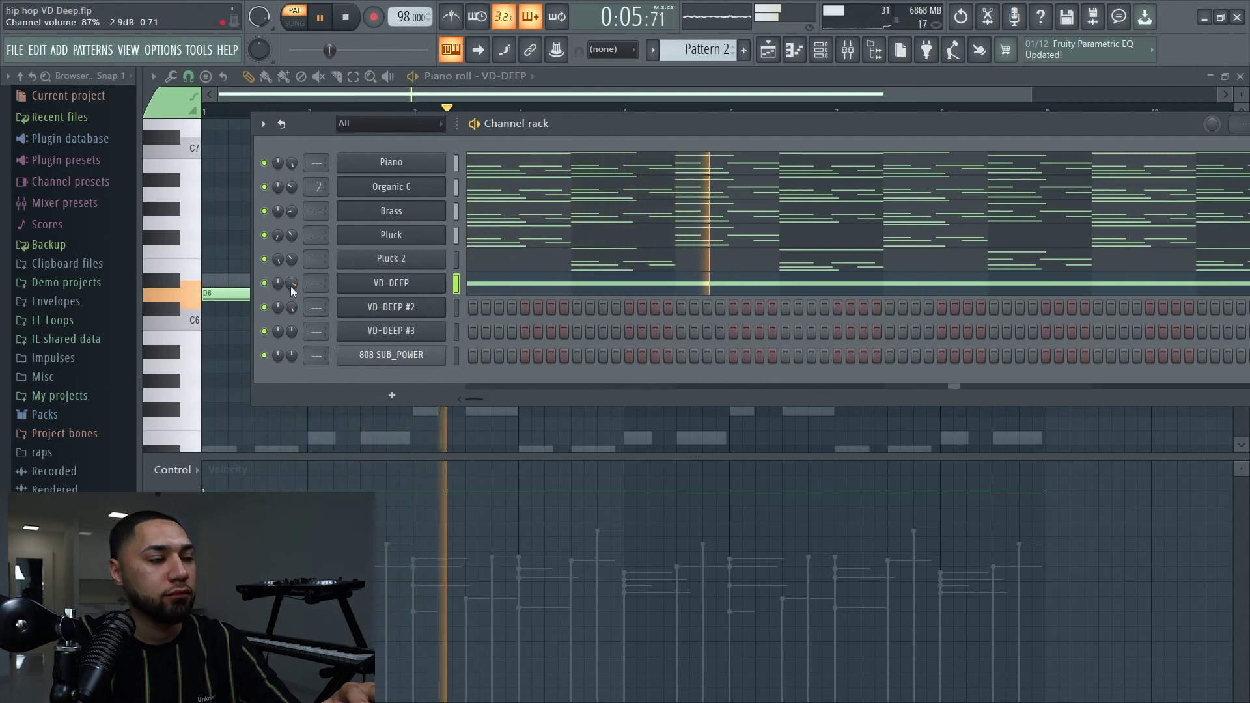
left_click(381, 286)
left_click(526, 97)
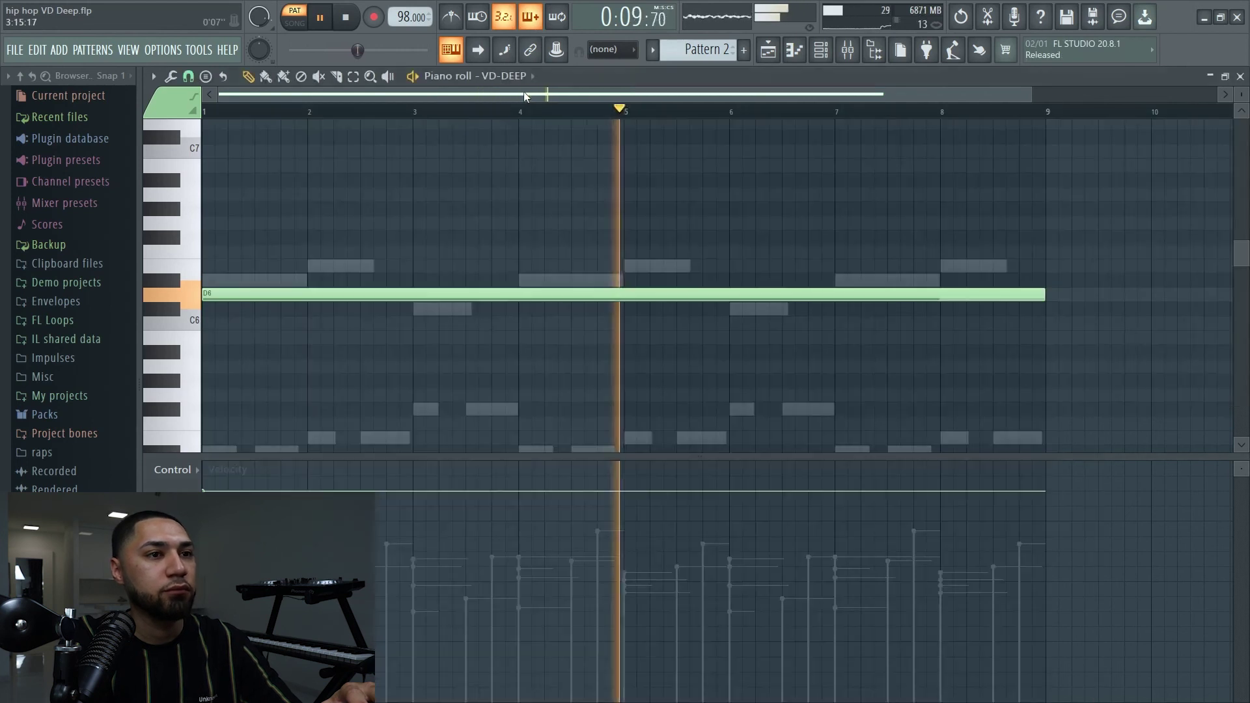
Try the eight-bar VD-DEEP note at C#6, move it to E6 and play the pattern back
key("space")
key("space")
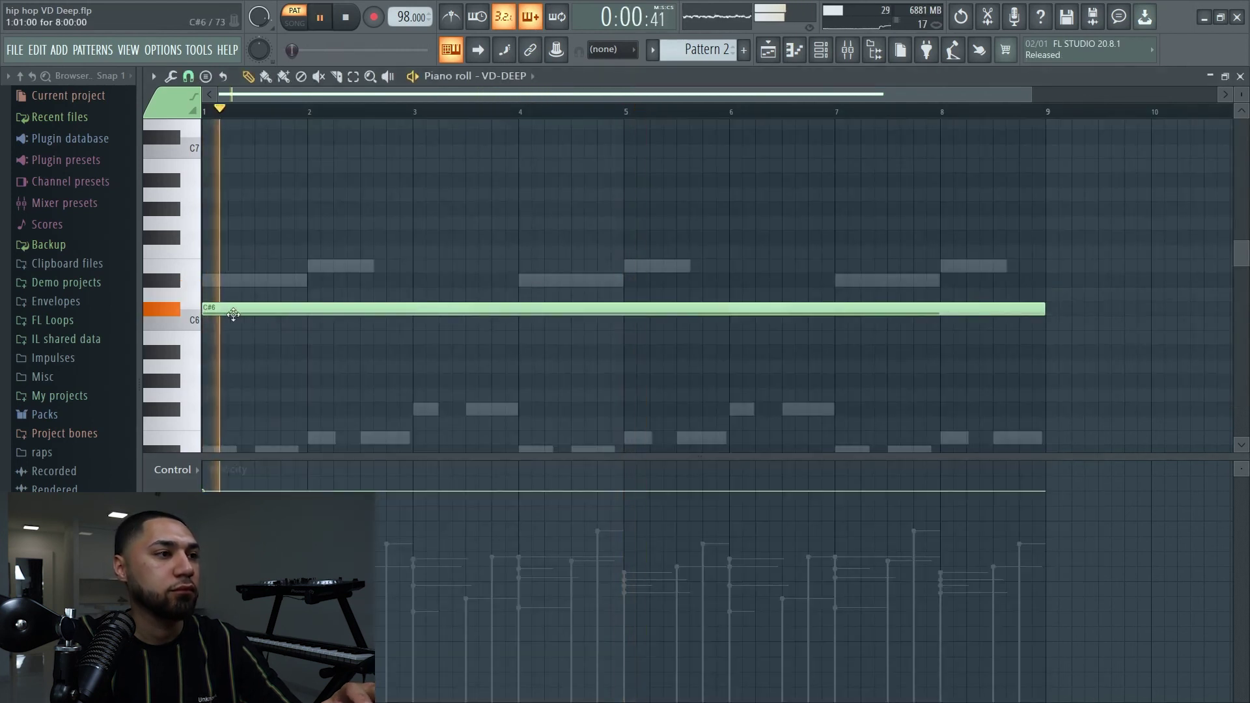
left_click_drag(209, 310, 206, 264)
key("space")
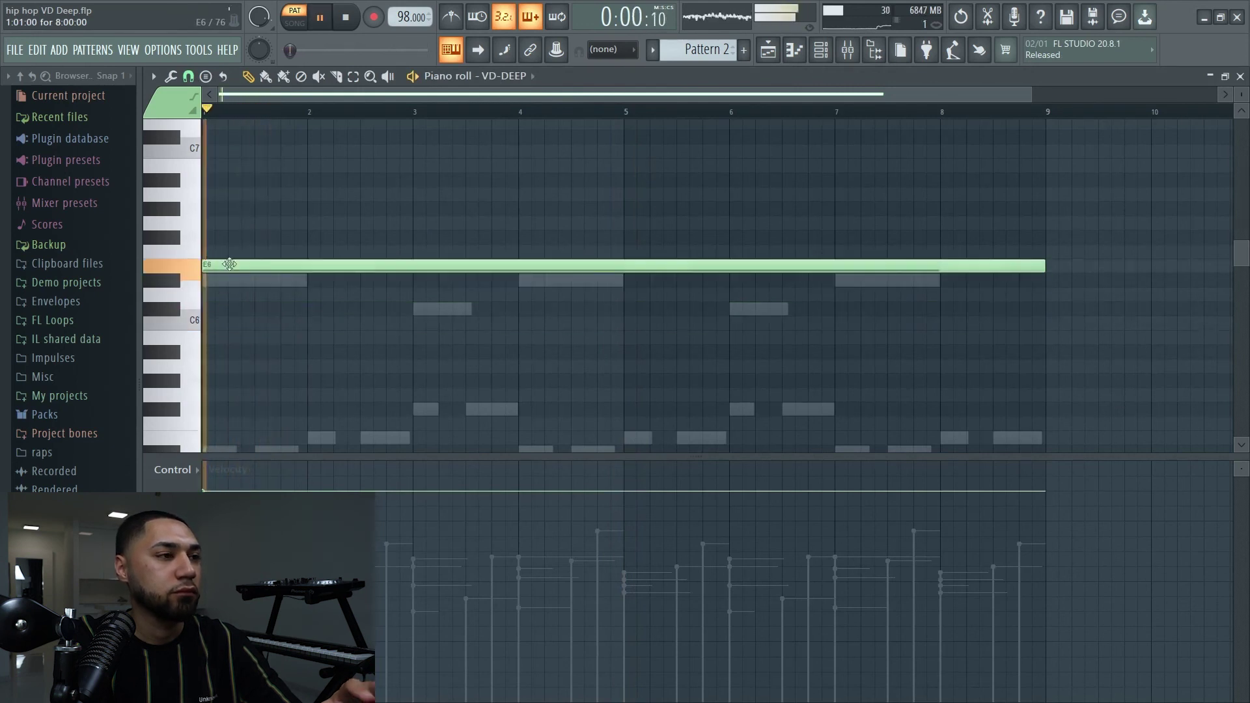
key("space")
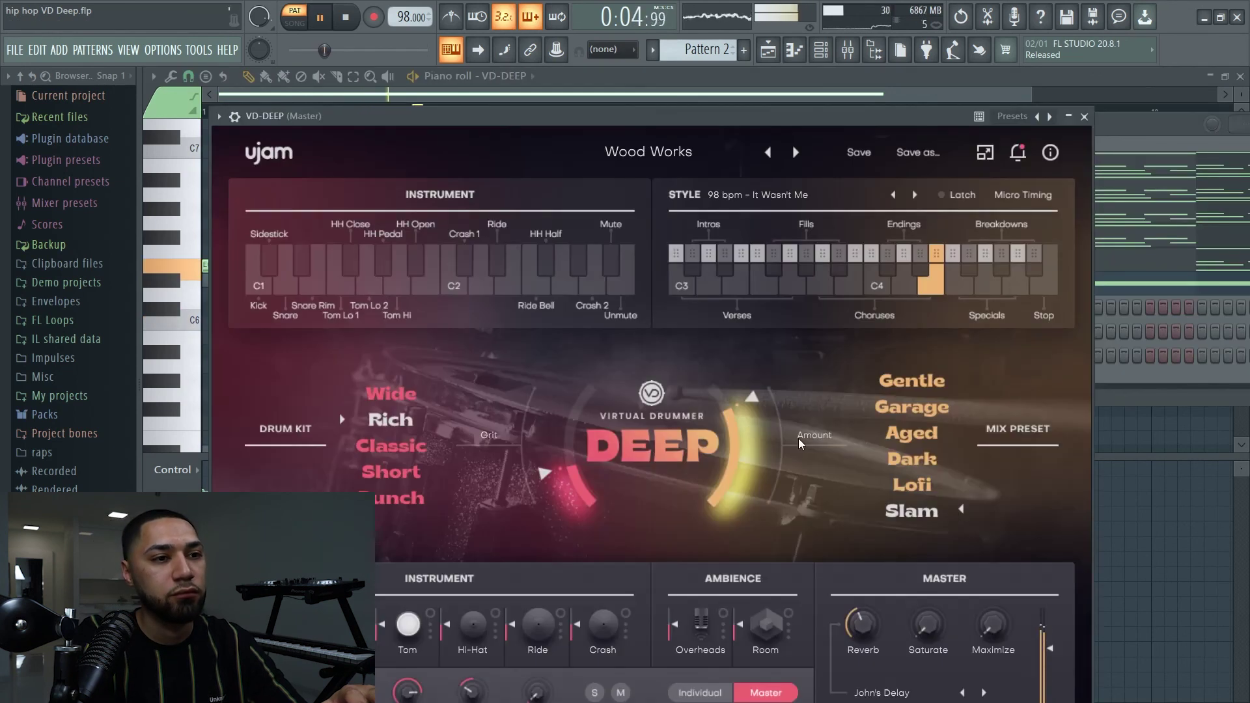
left_click(649, 94)
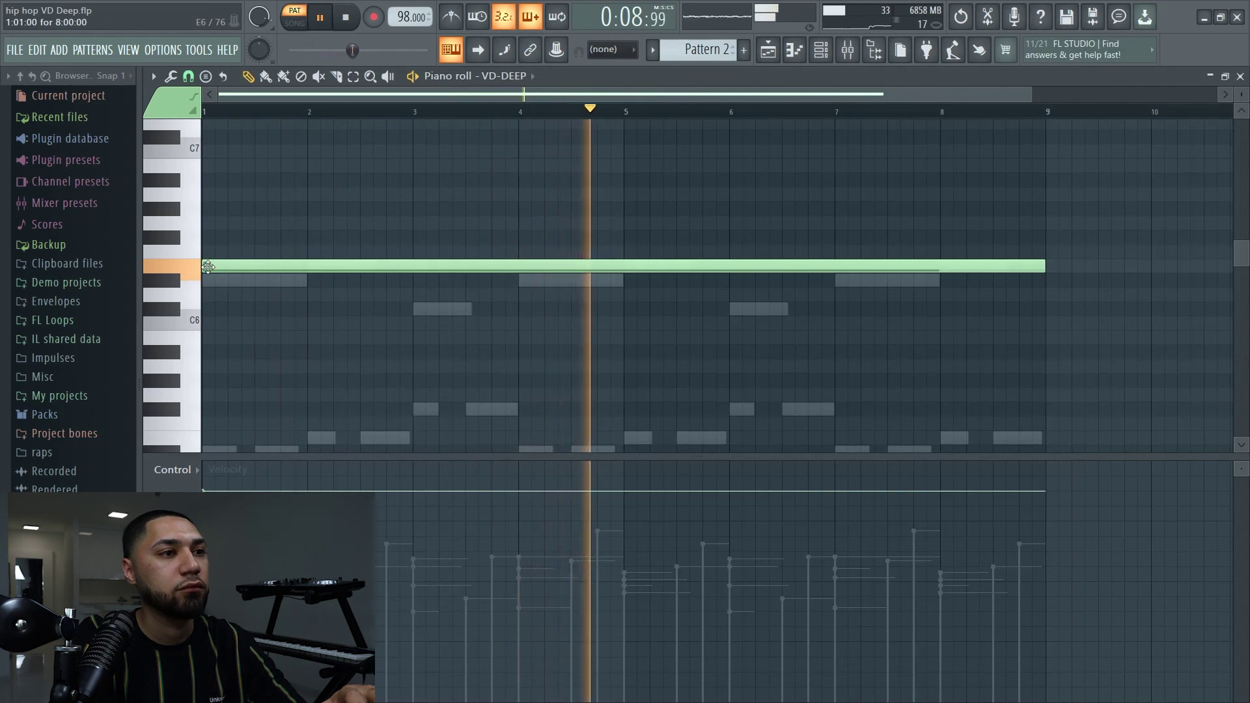
key("space")
key("space")
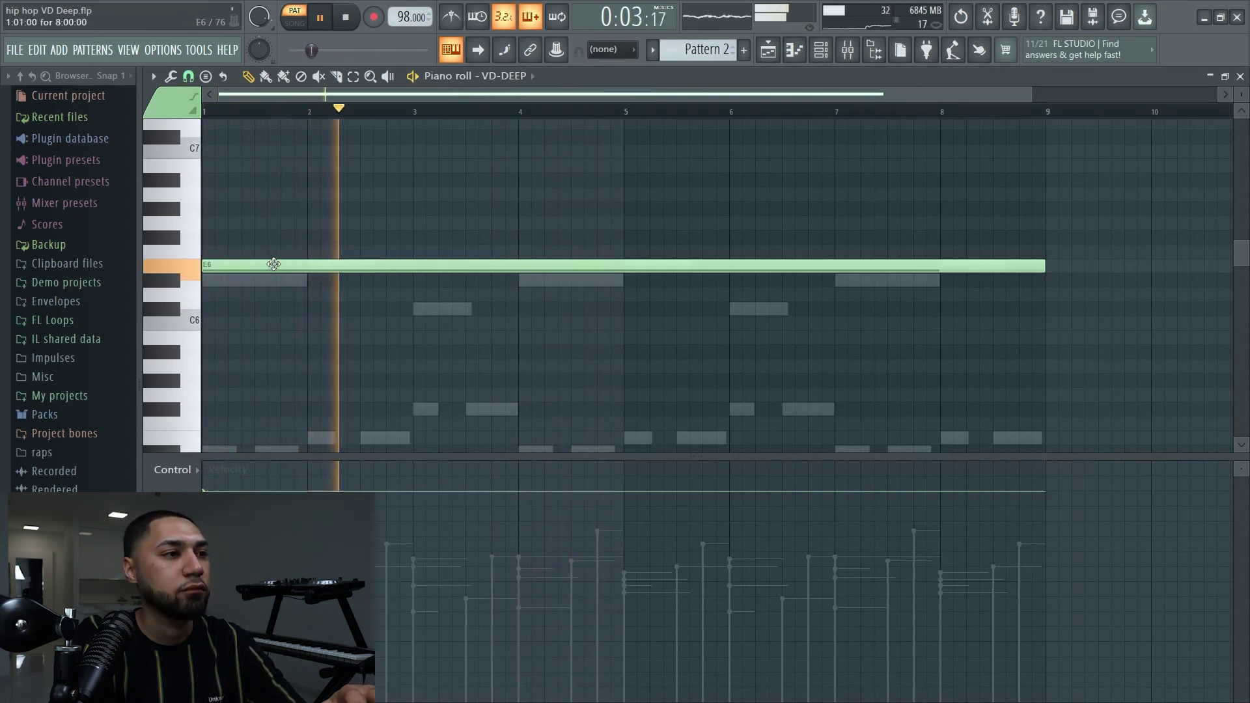
Try shifting the eight-bar E6 note so it starts at step 9 of bar 1, and play it back
key("space")
left_click_drag(274, 264, 332, 268)
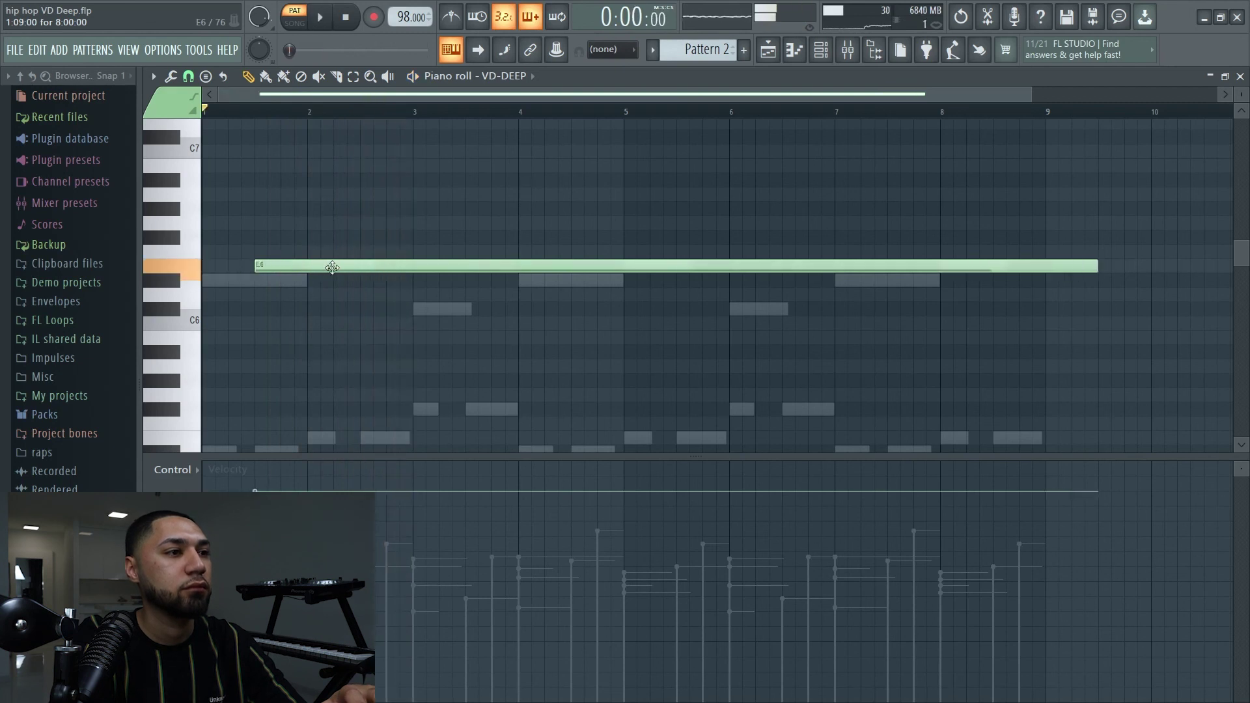
key("space")
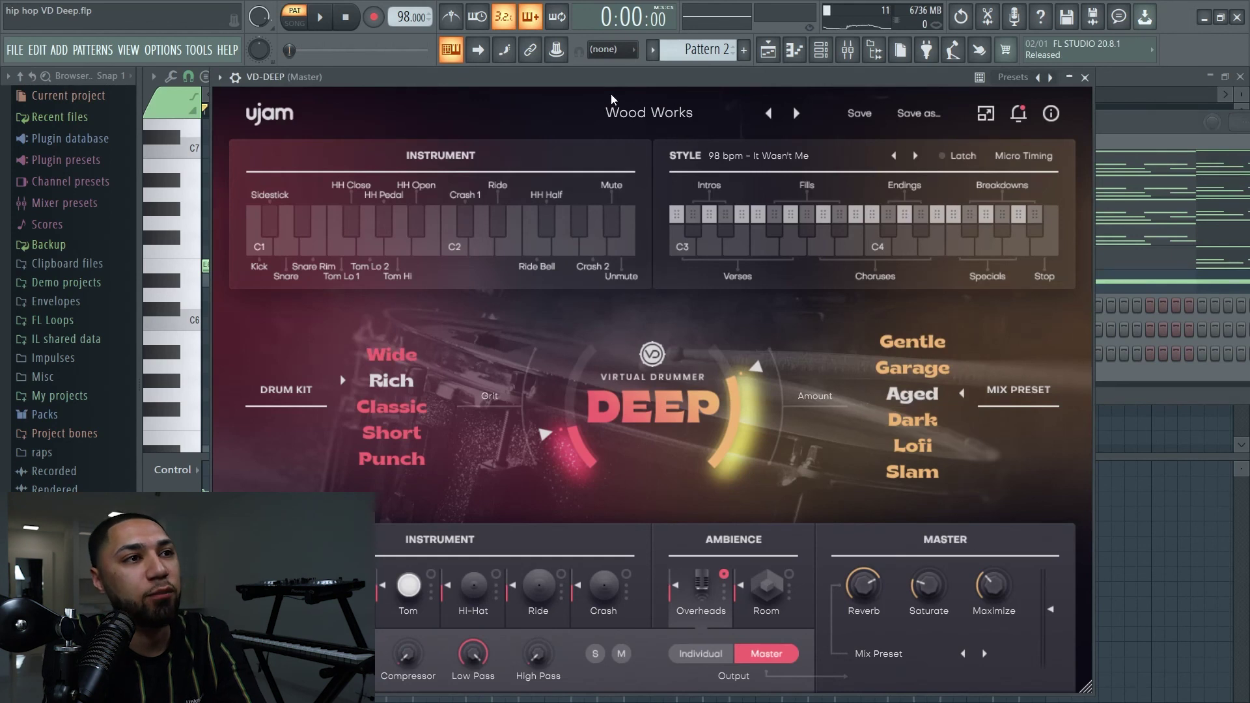
Reposition the VD-DEEP window and set its mix preset to Aged
left_click_drag(614, 81, 639, 71)
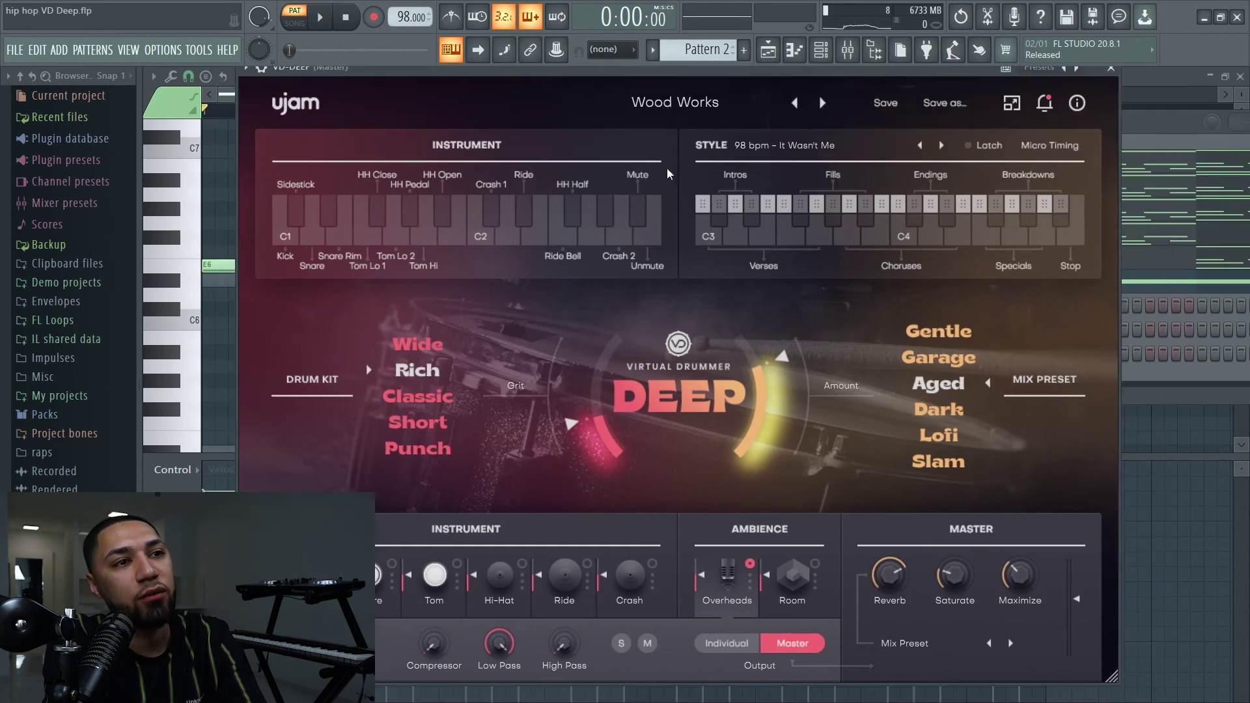